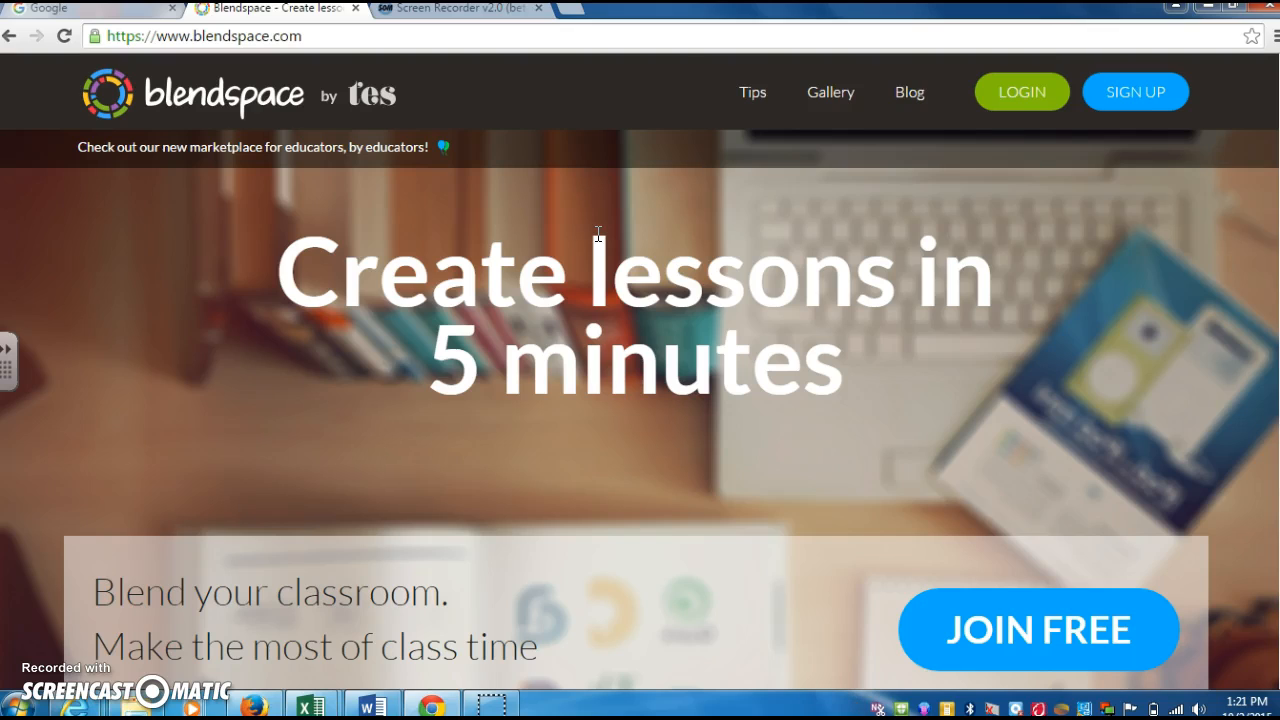
left_click(346, 40)
type("blendspace")
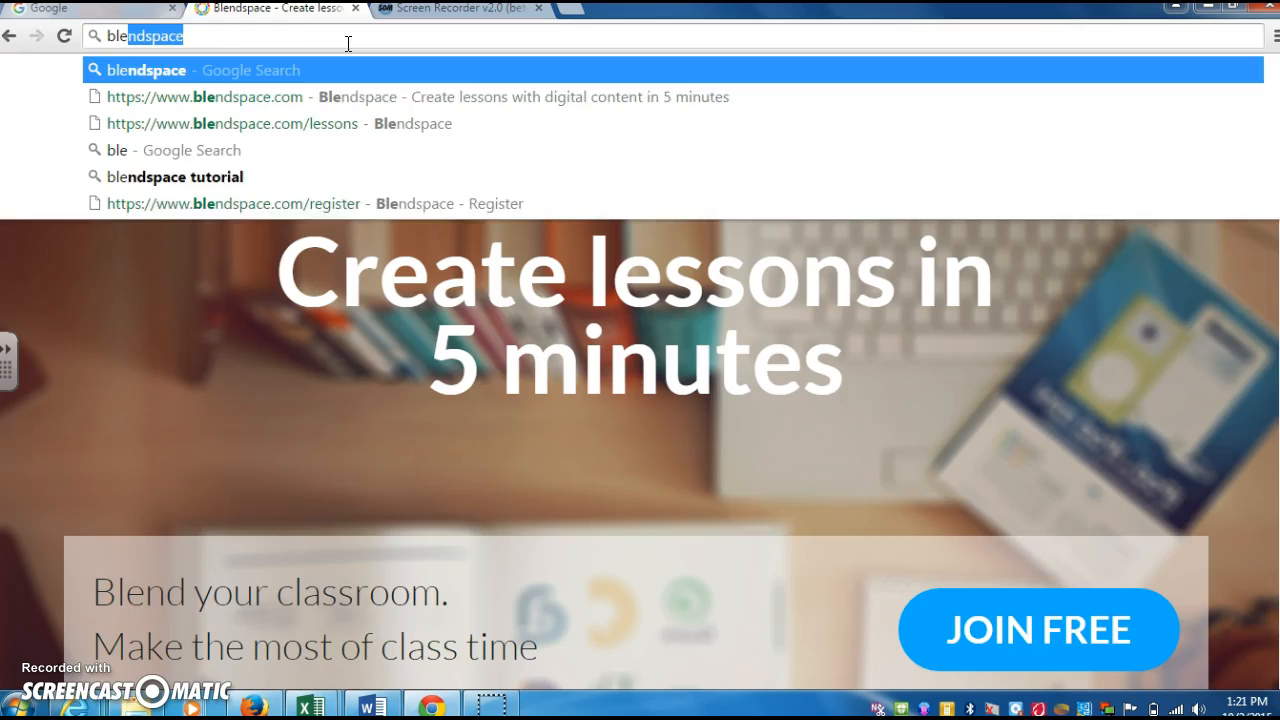
key("Return")
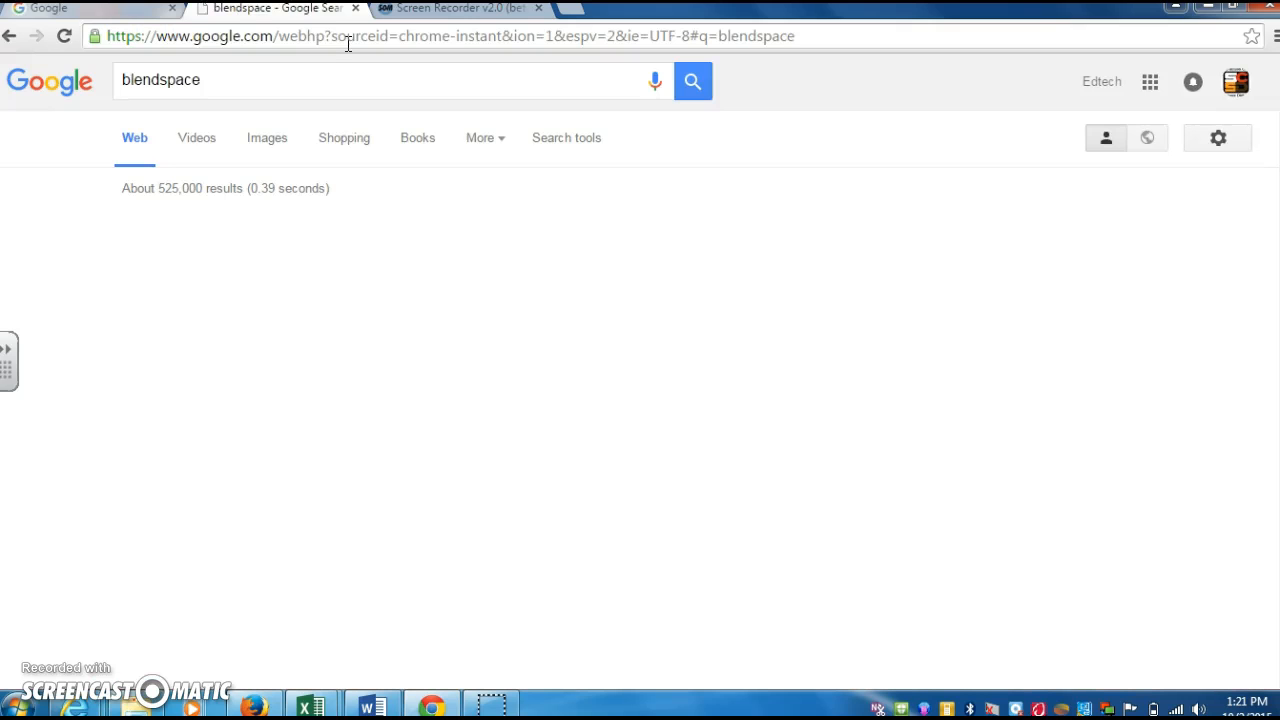
left_click(367, 223)
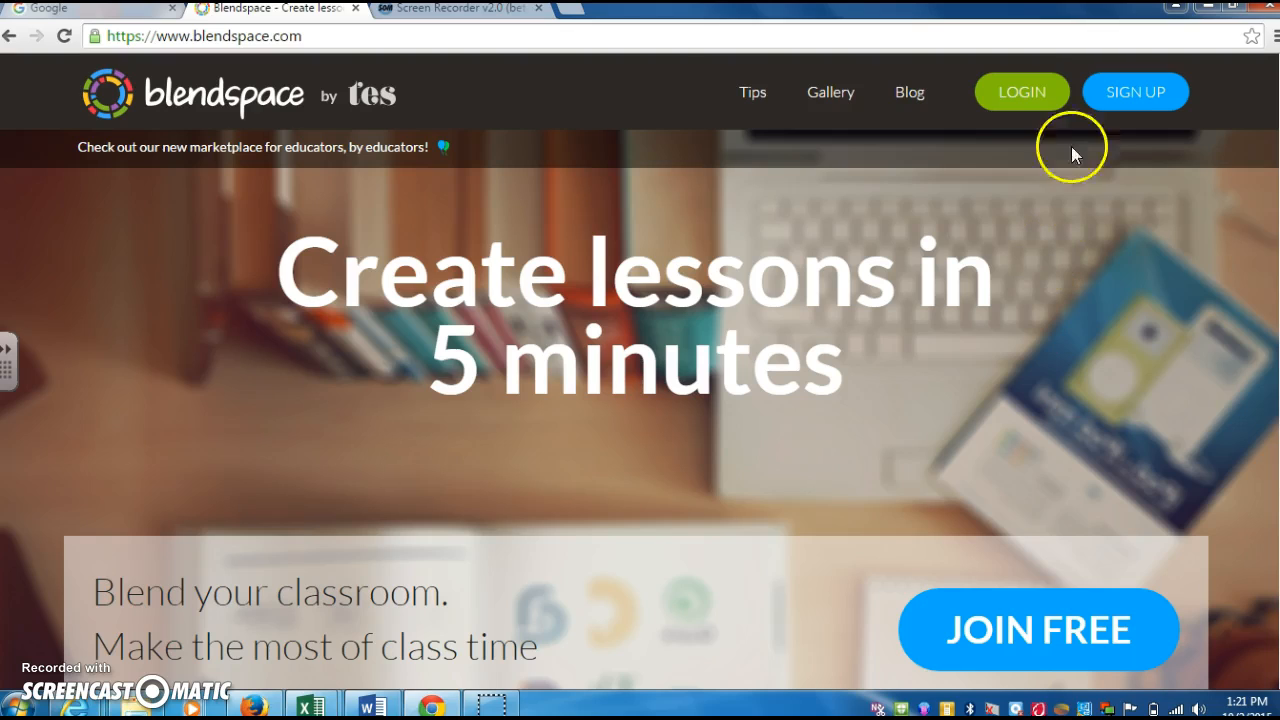
- Look over the teacher sign-up form, then return to the Login page
left_click(1014, 86)
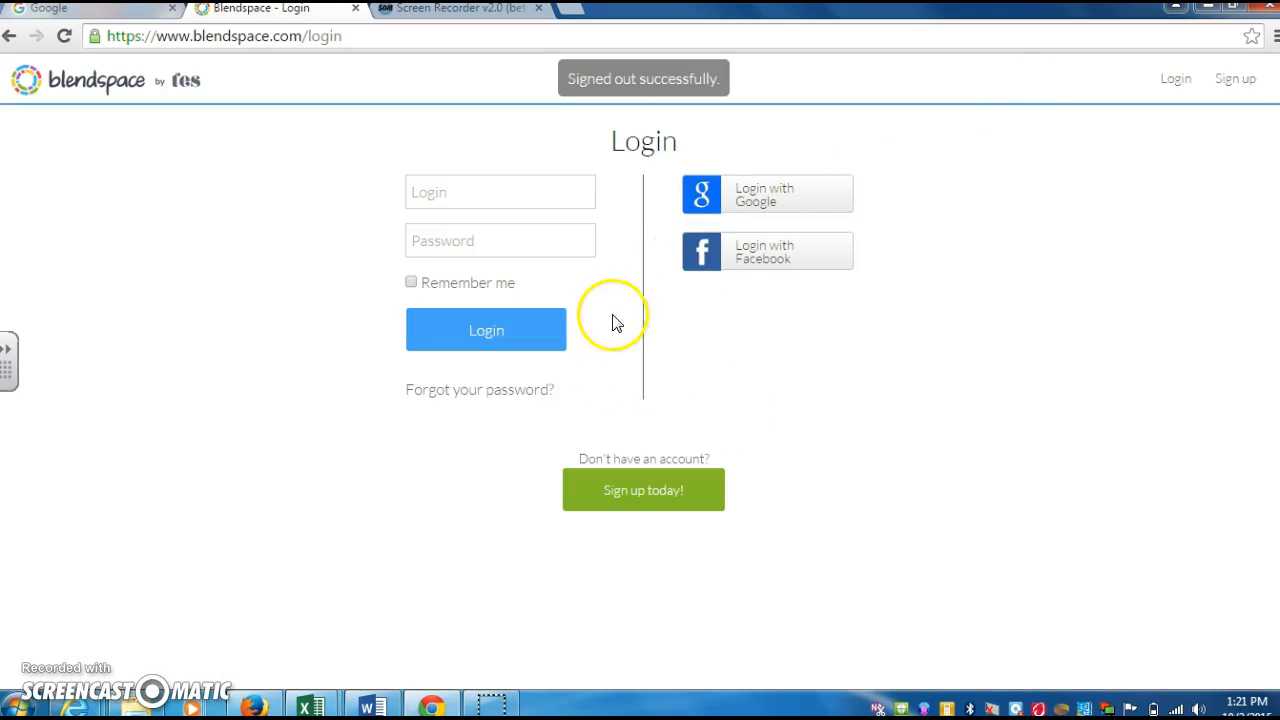
left_click(1236, 78)
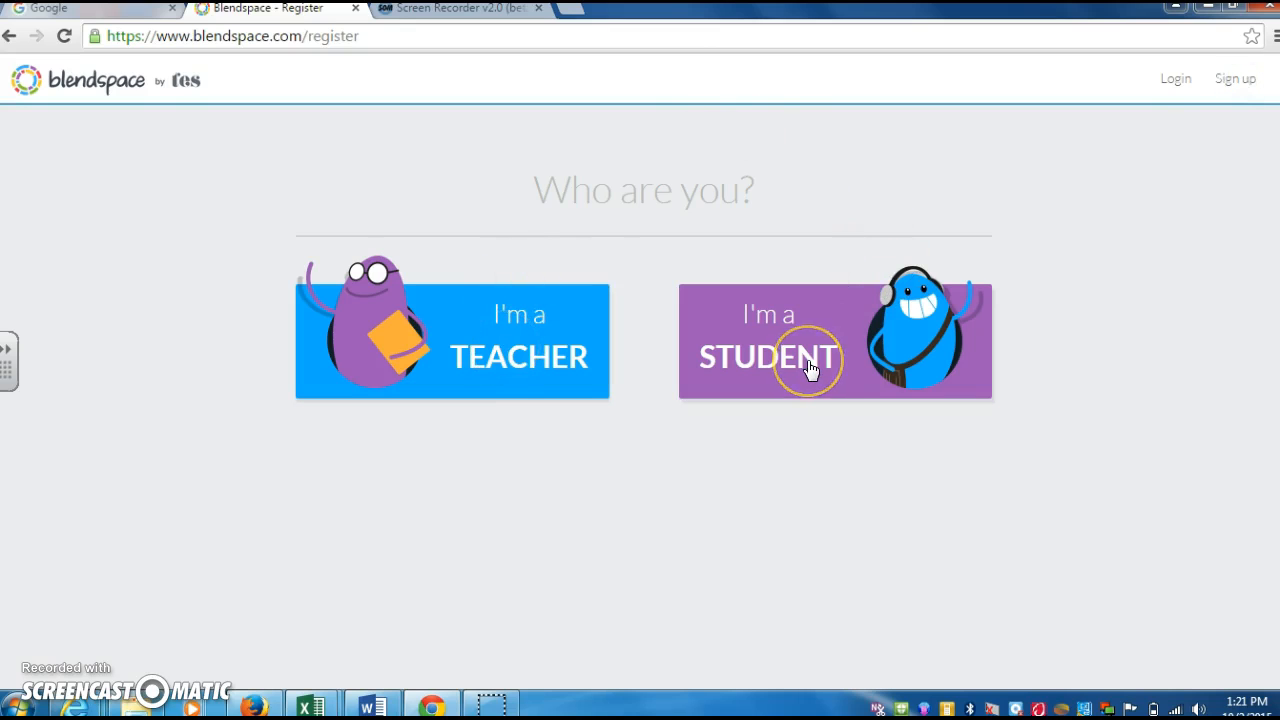
left_click(538, 368)
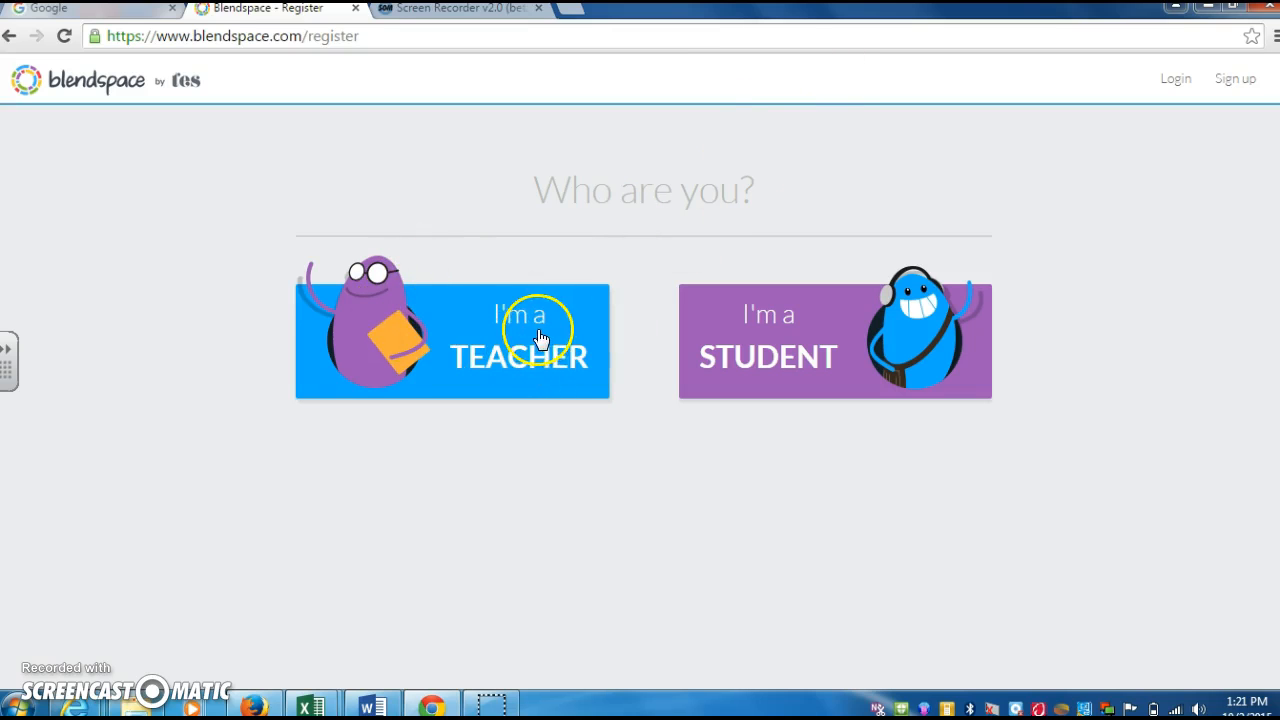
left_click(537, 337)
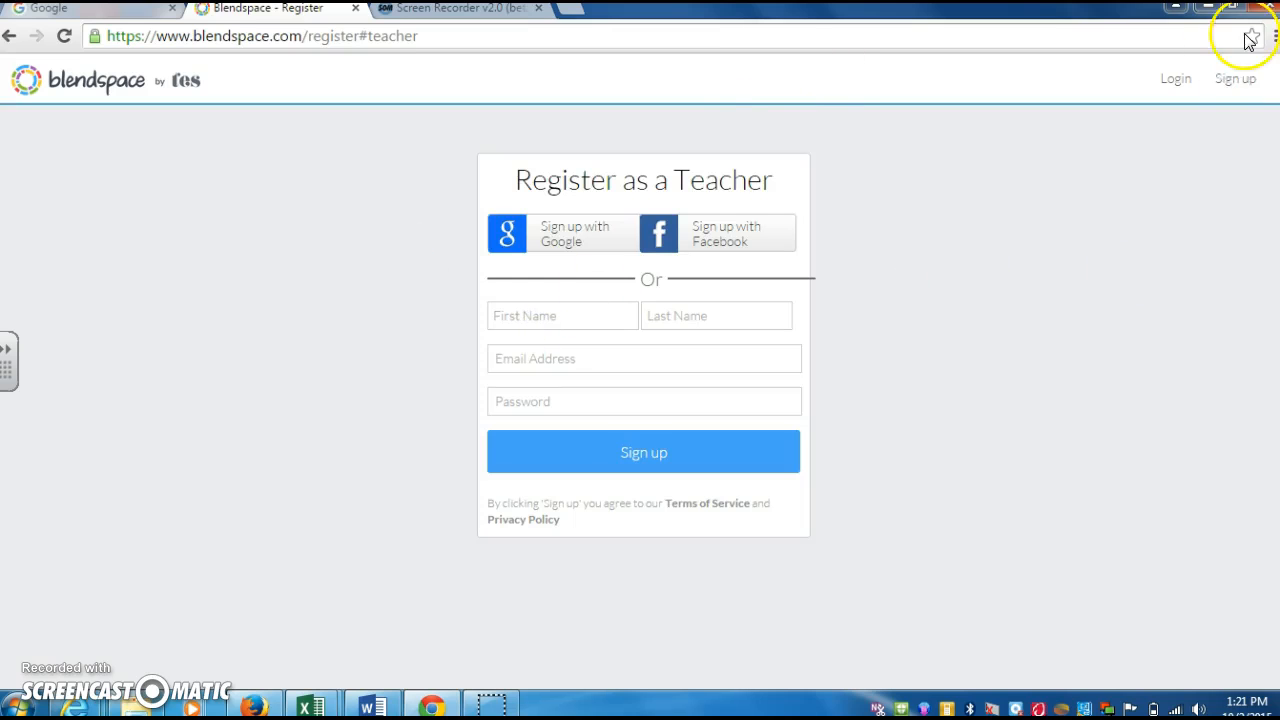
left_click(1173, 79)
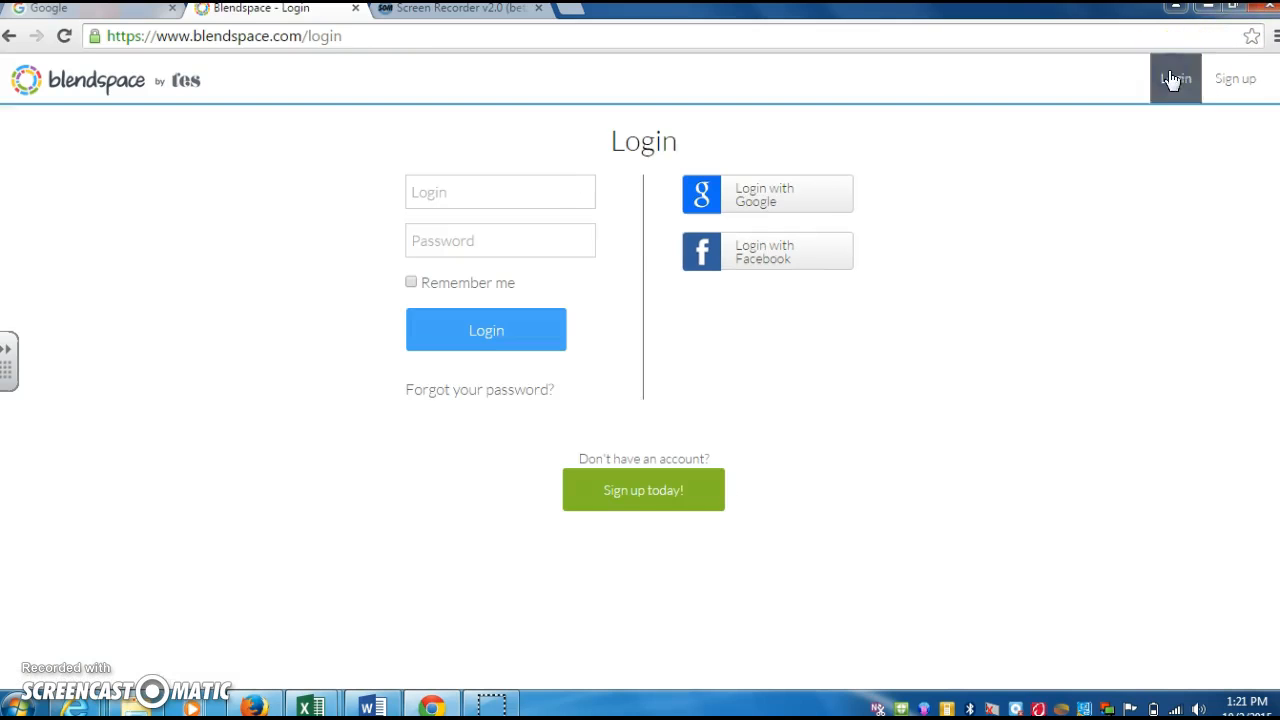
- Enter the teacher account's login e-mail and password and sign in
left_click(438, 201)
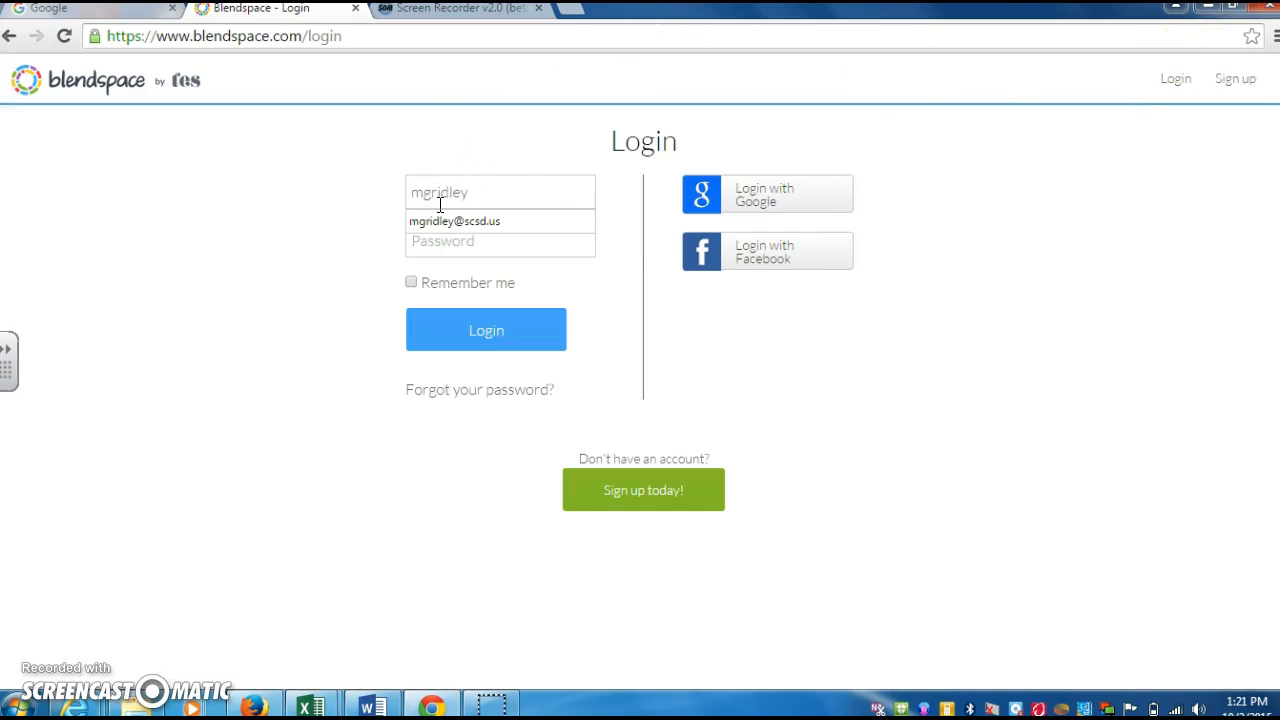
key("Down")
key("Tab")
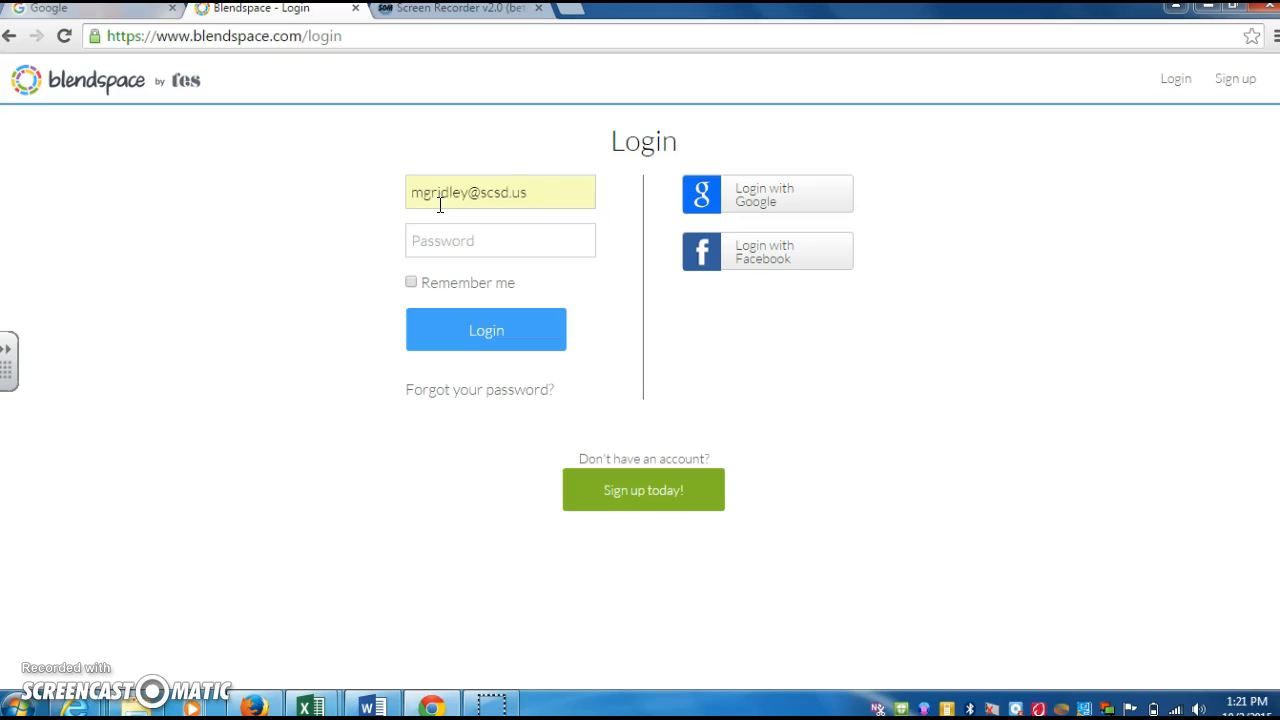
type("*********")
left_click(458, 340)
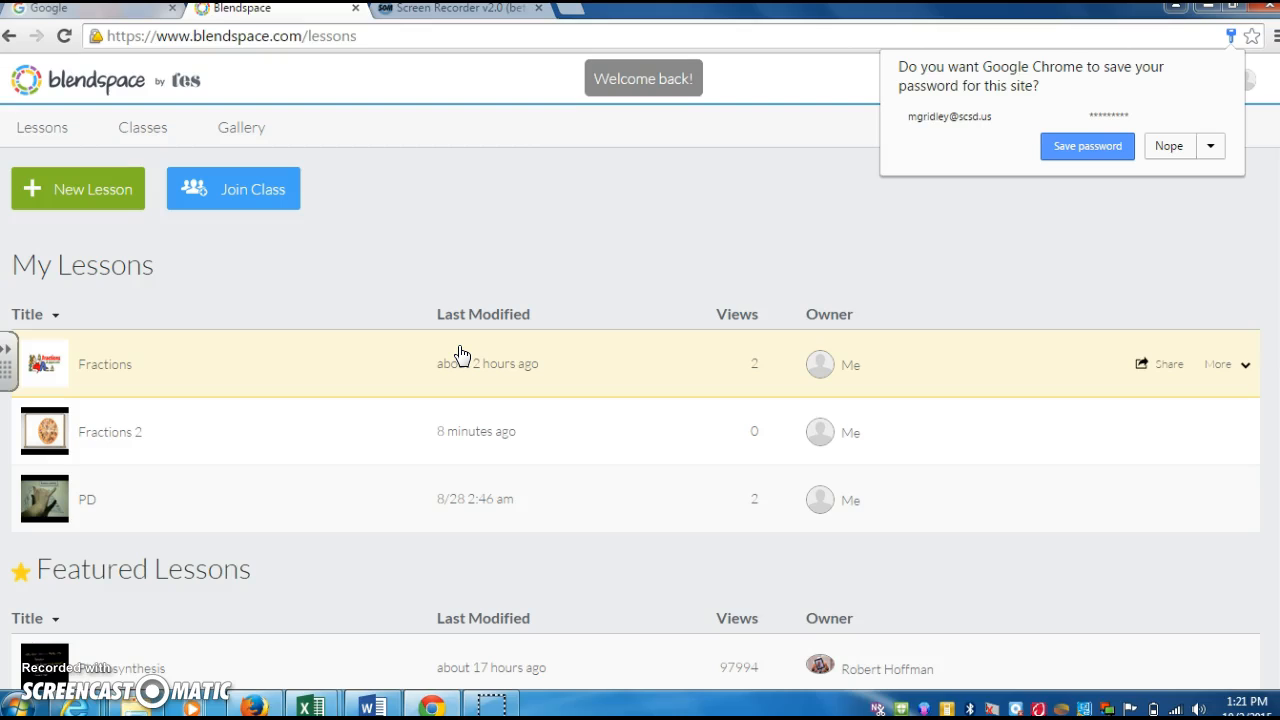
- Decline Chrome's save-password prompt and start a new untitled lesson from My Lessons
left_click(1170, 146)
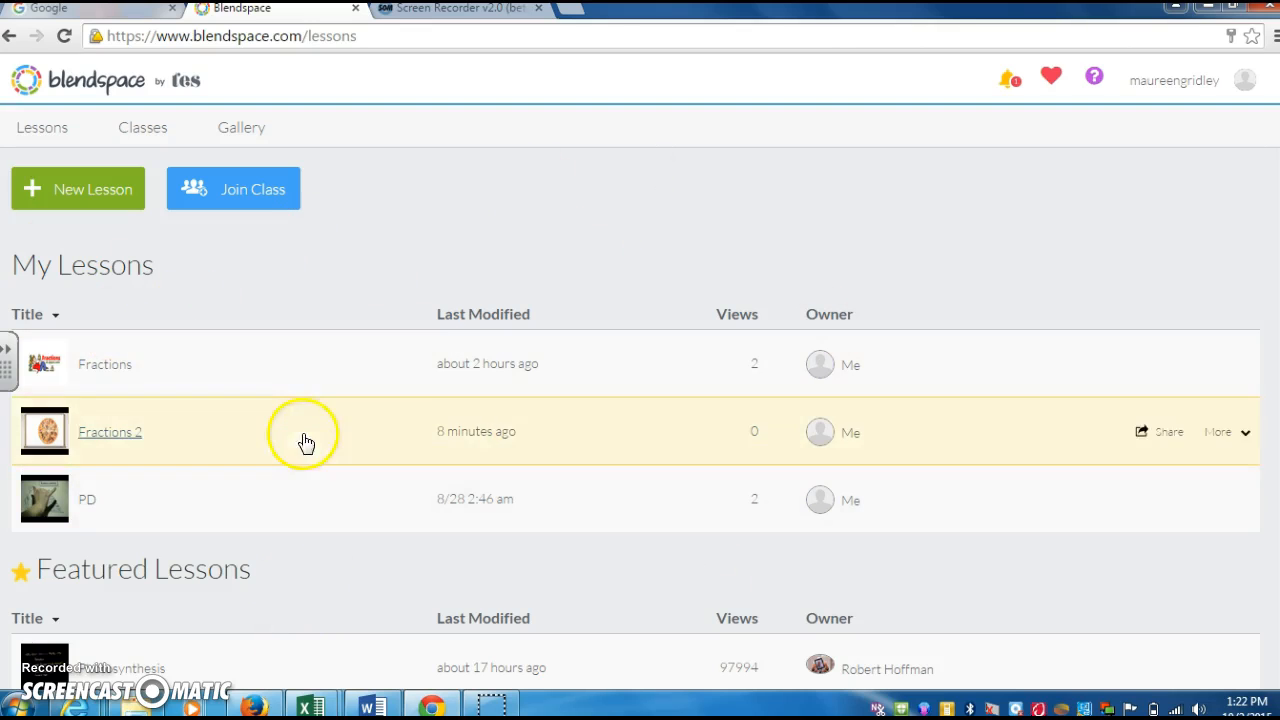
scroll(635, 420, "down", 3)
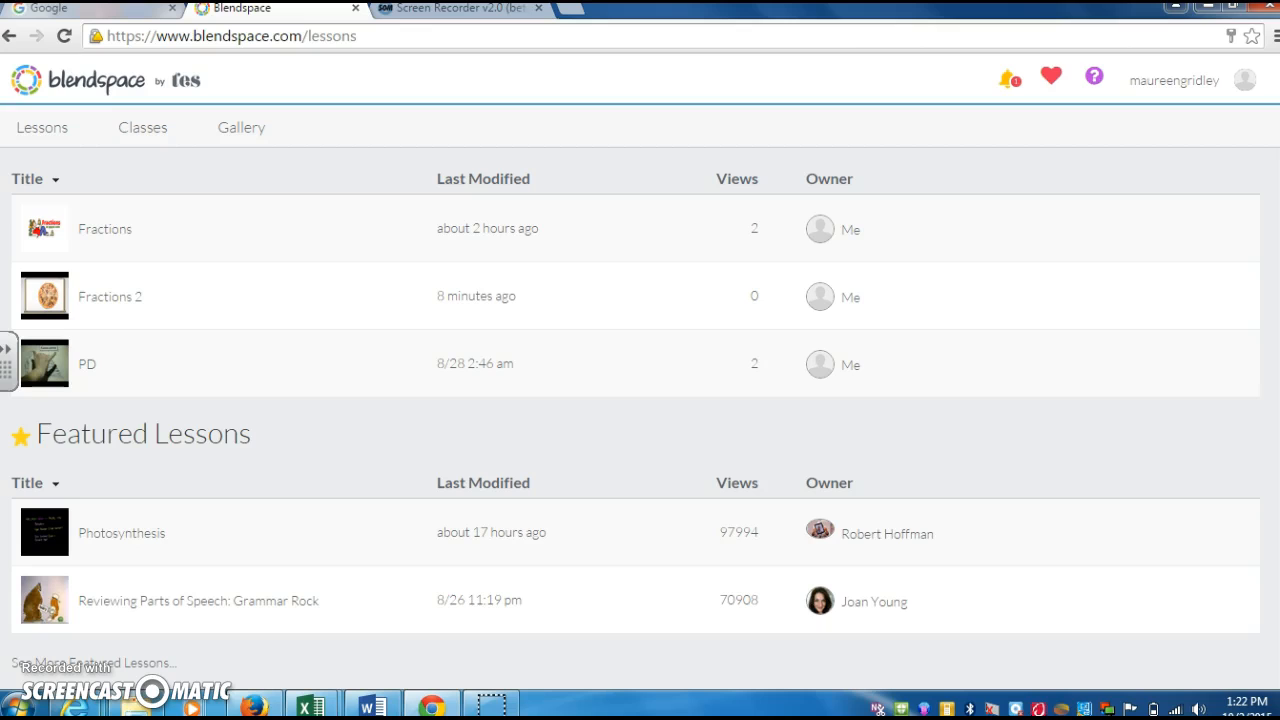
scroll(635, 420, "up", 3)
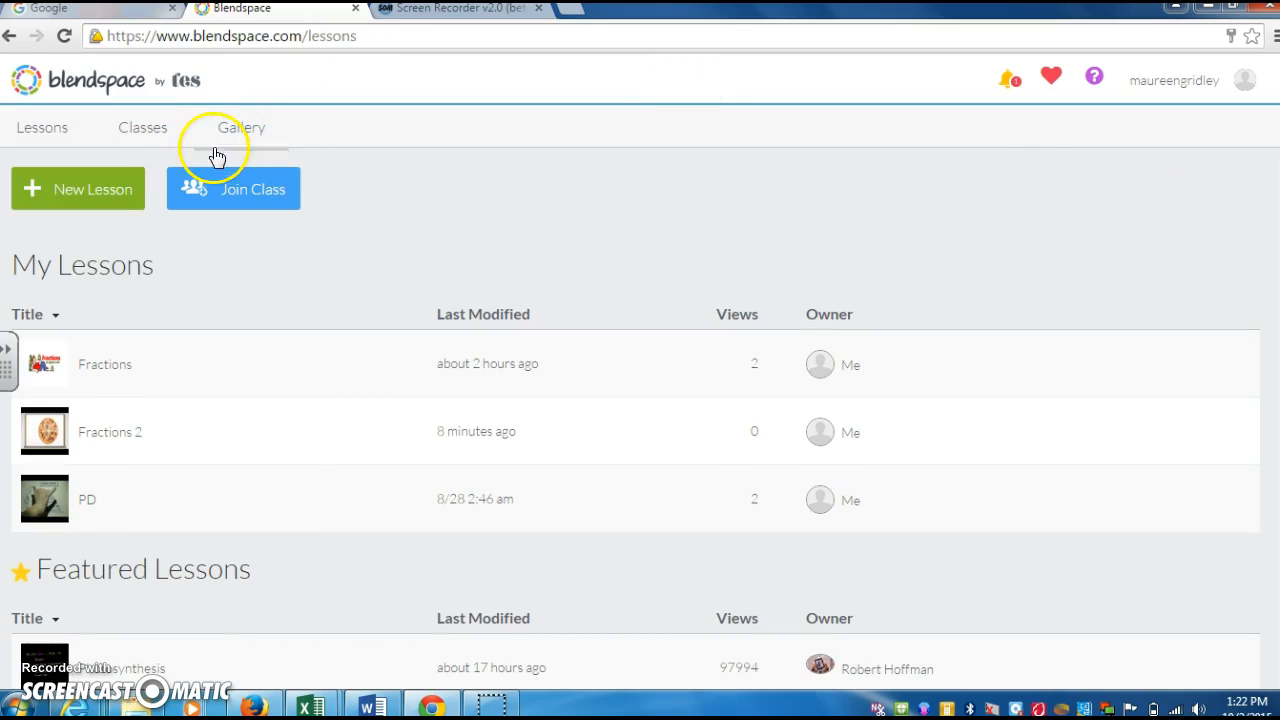
left_click(85, 199)
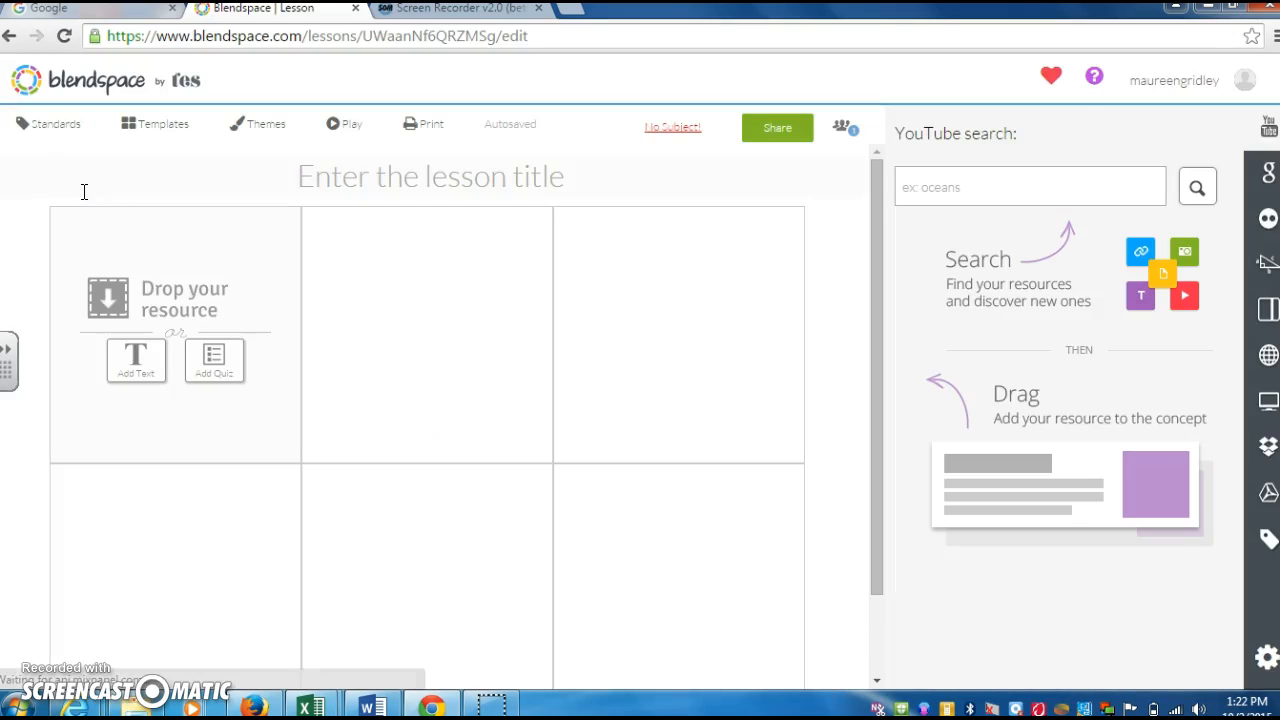
- Title the lesson 'Equations' and show the Lesson Standards area with Common Core search
left_click(398, 195)
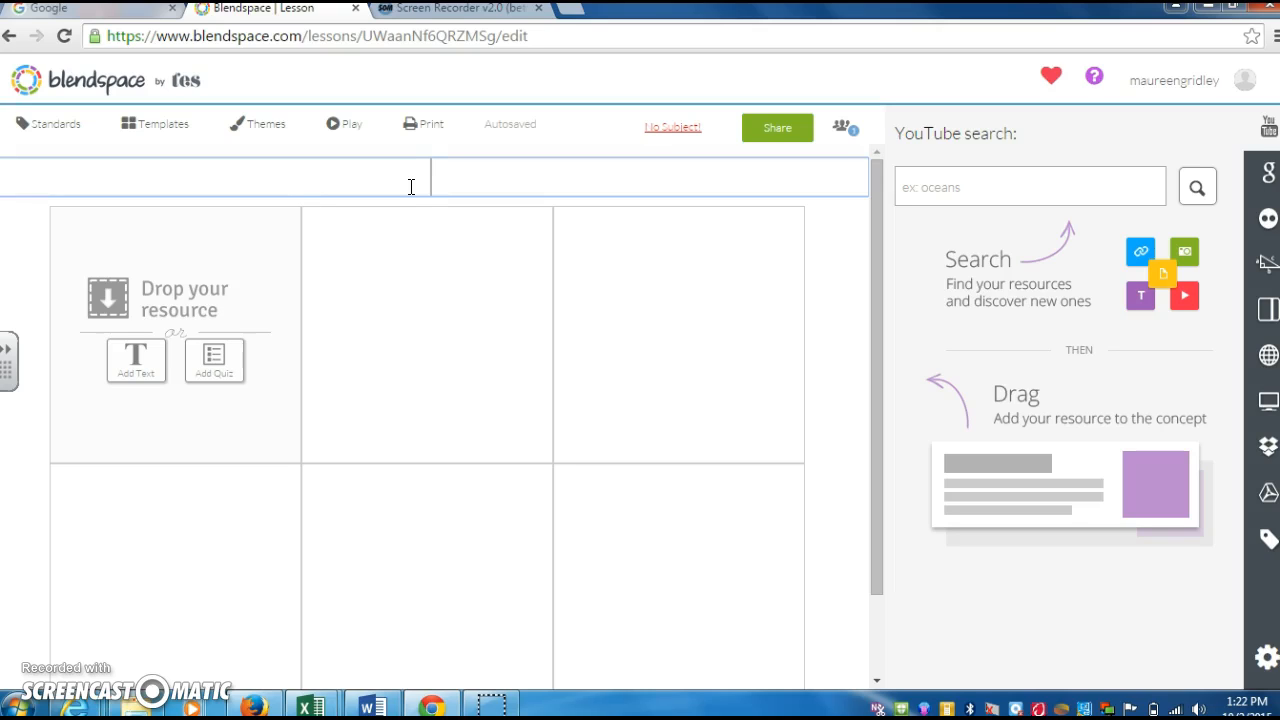
type("Equations")
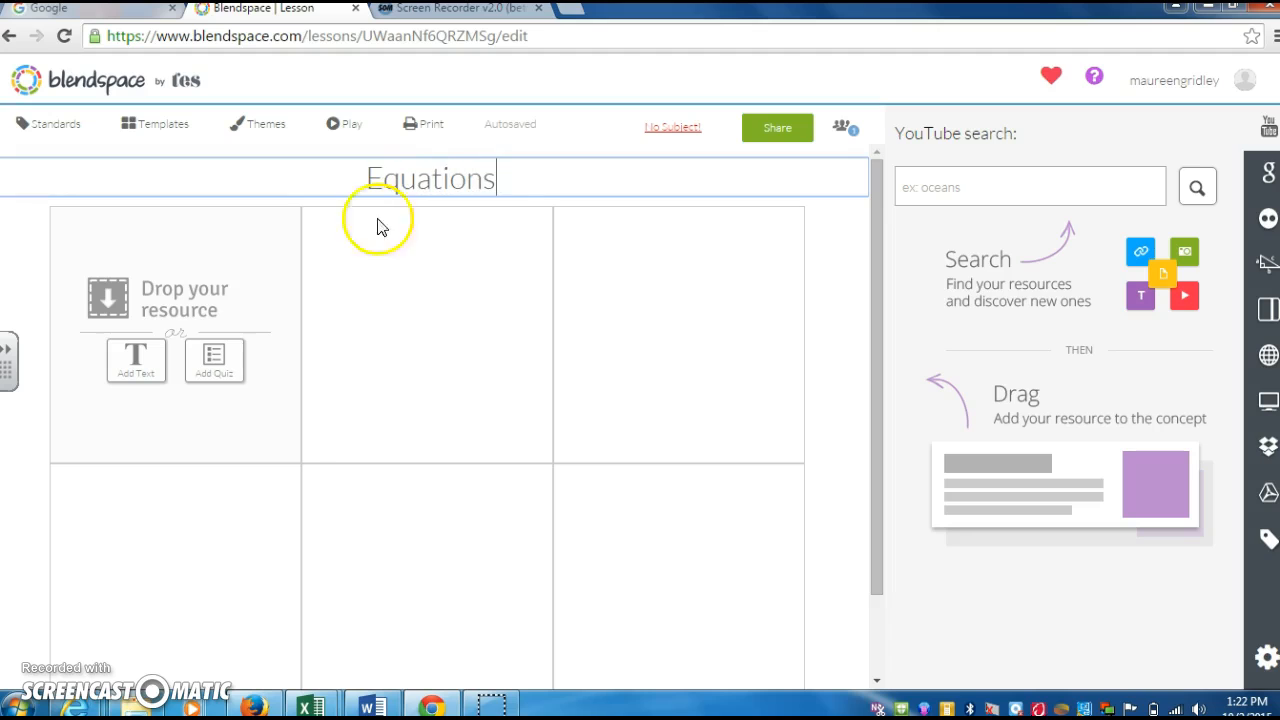
left_click(198, 321)
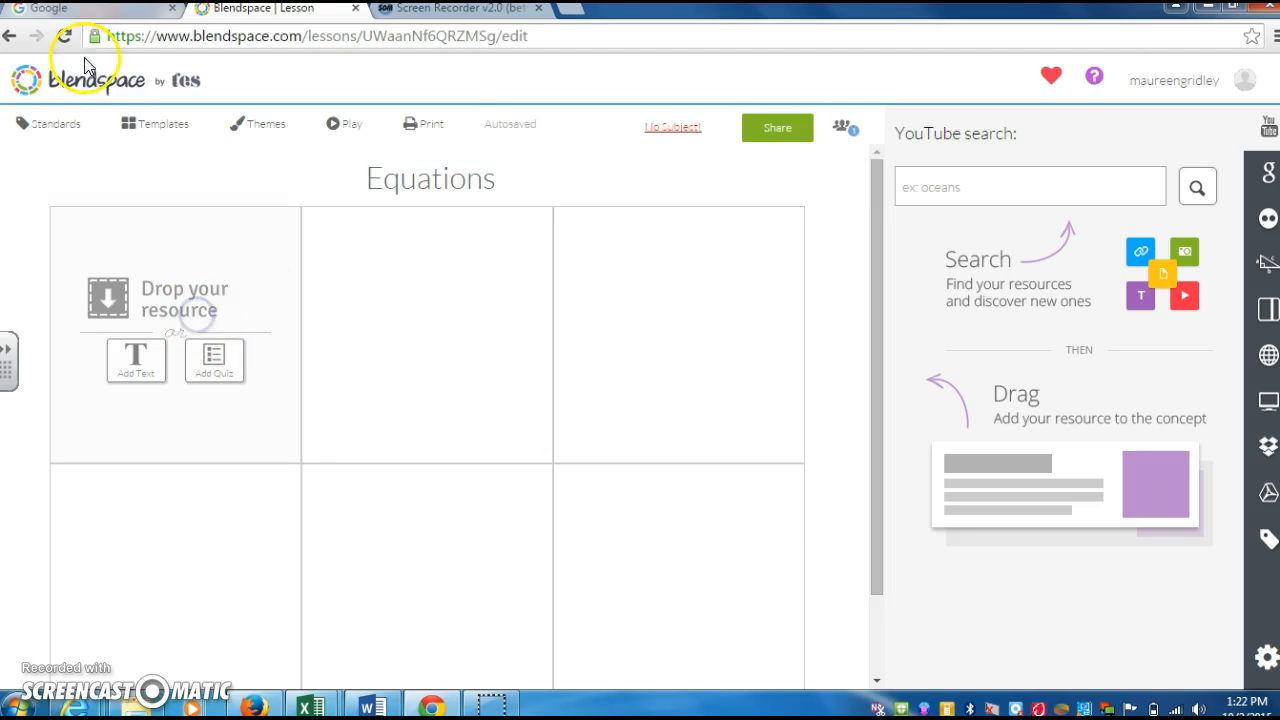
left_click(58, 128)
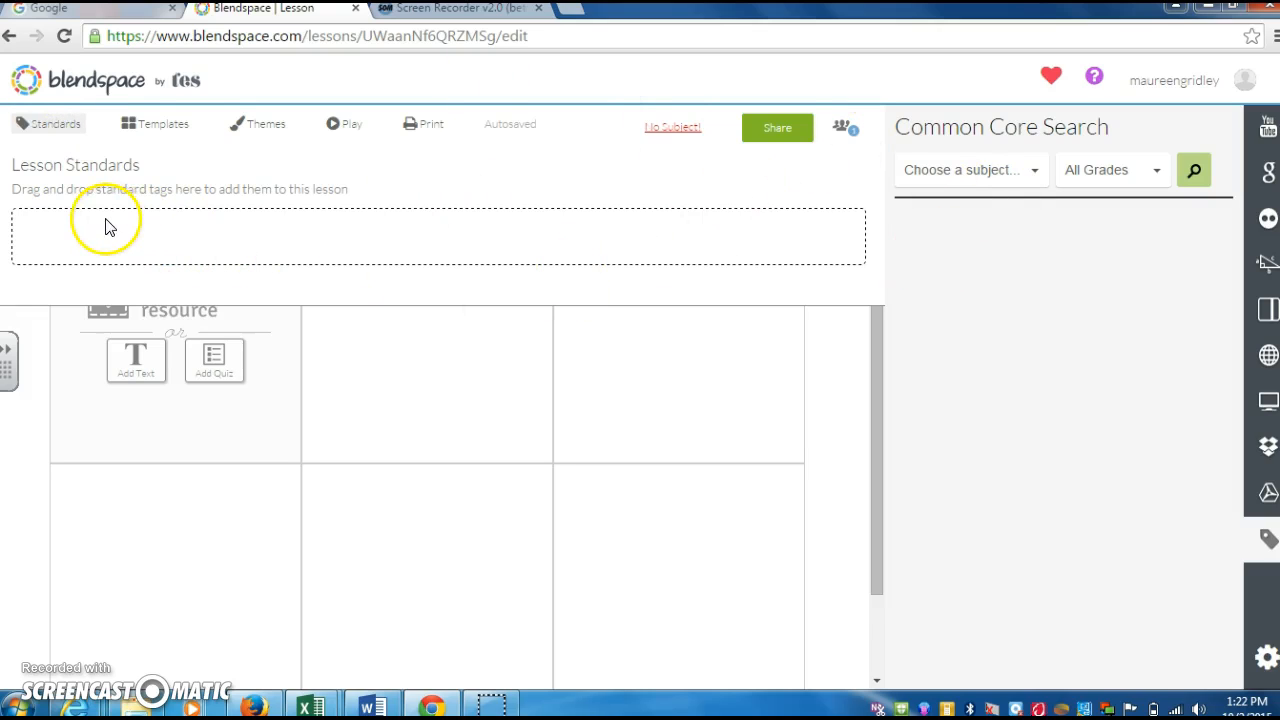
- Preview the layout templates, apply the Colors theme, and close the theme row
left_click(172, 128)
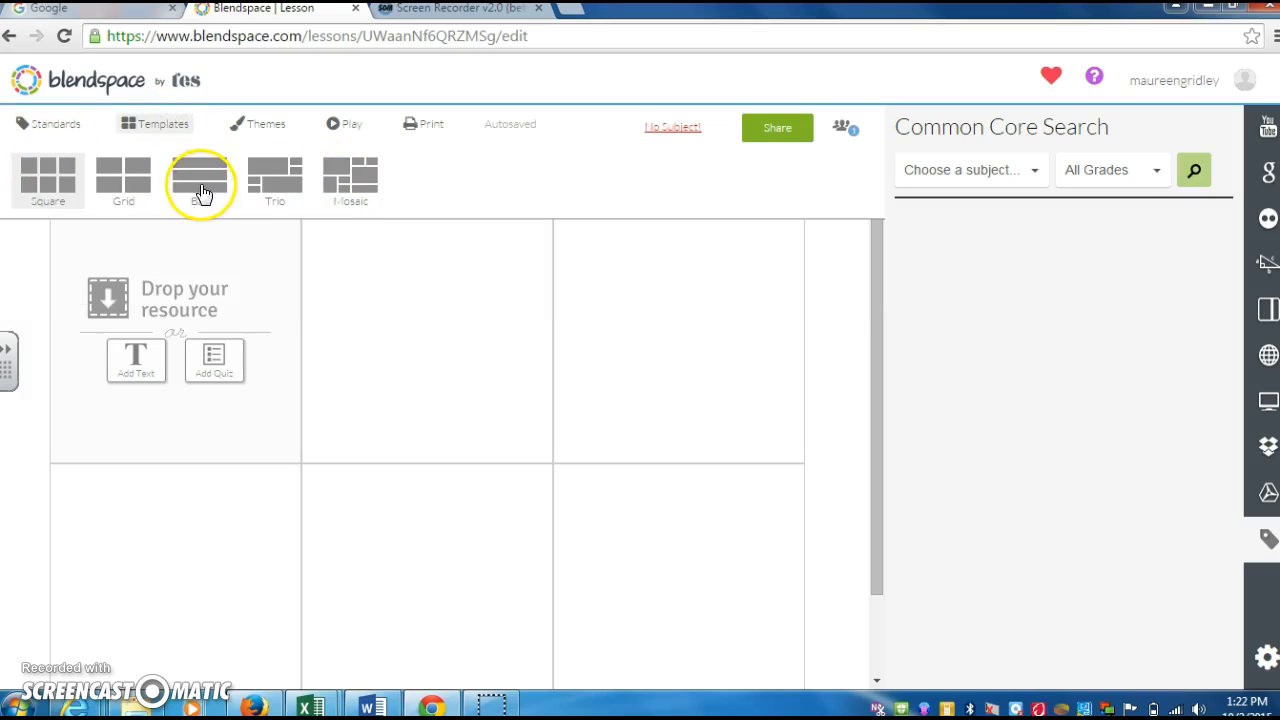
mouse_move(484, 640)
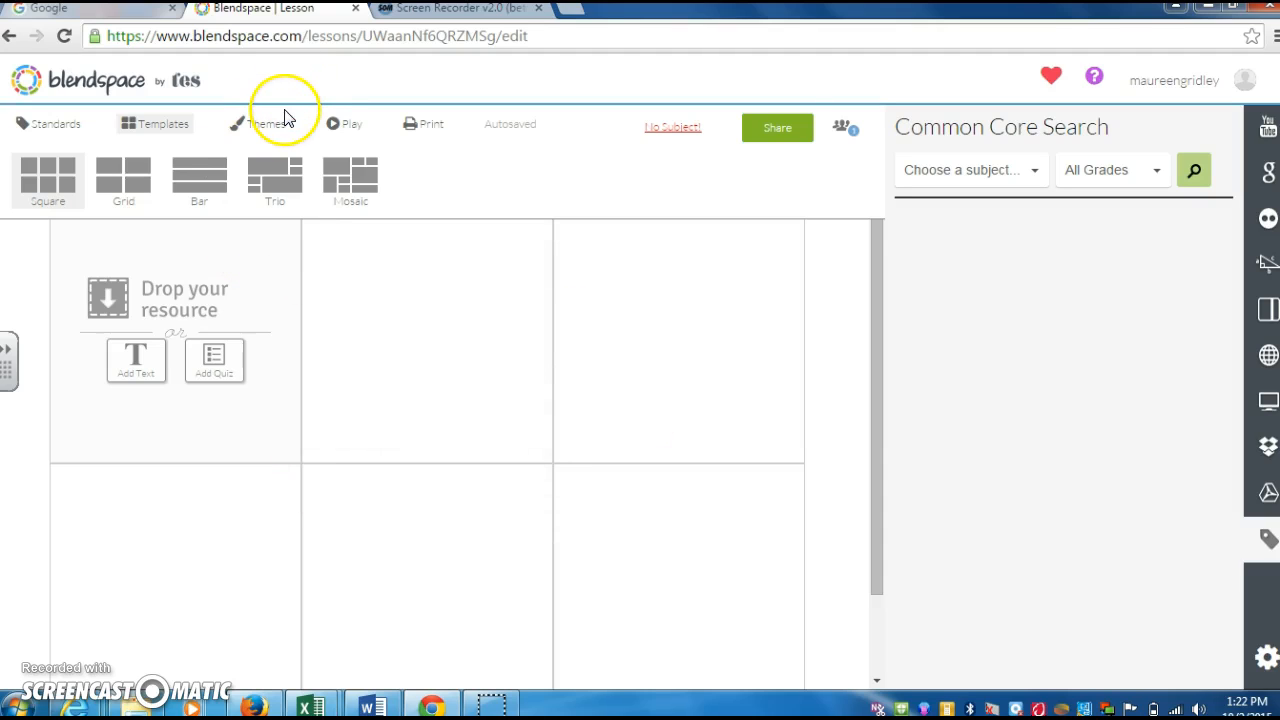
left_click(276, 125)
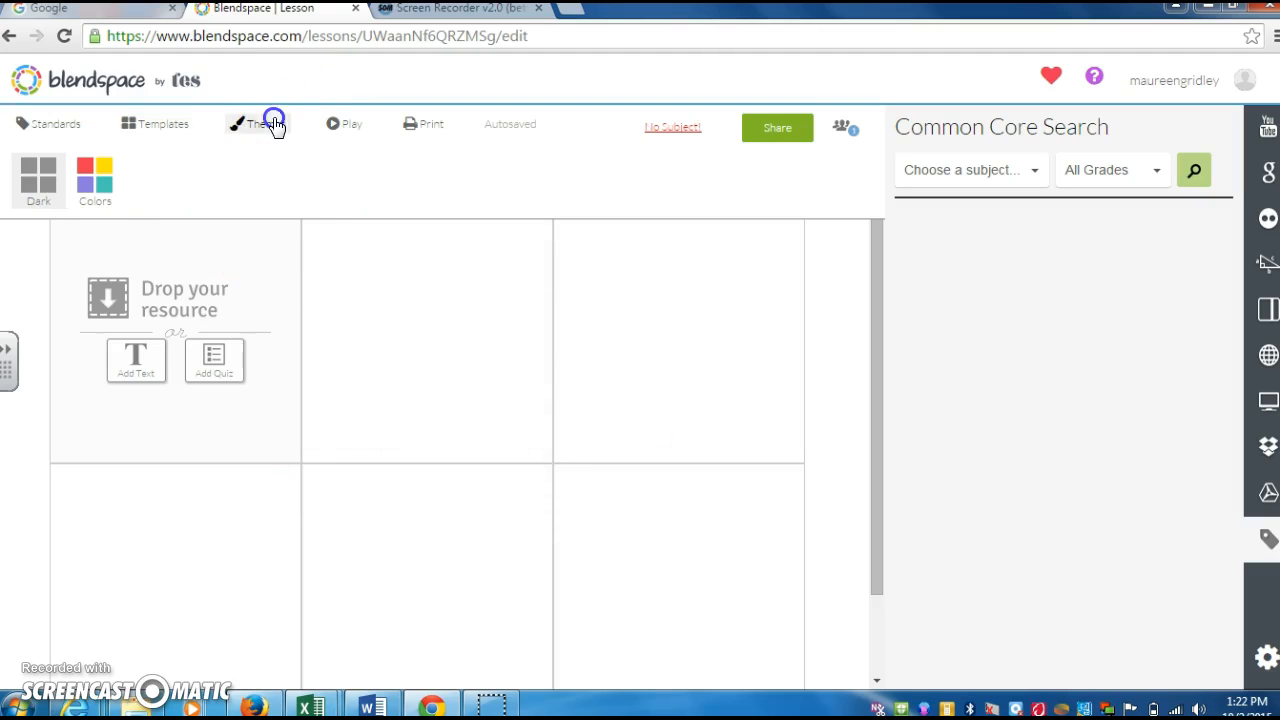
left_click(90, 190)
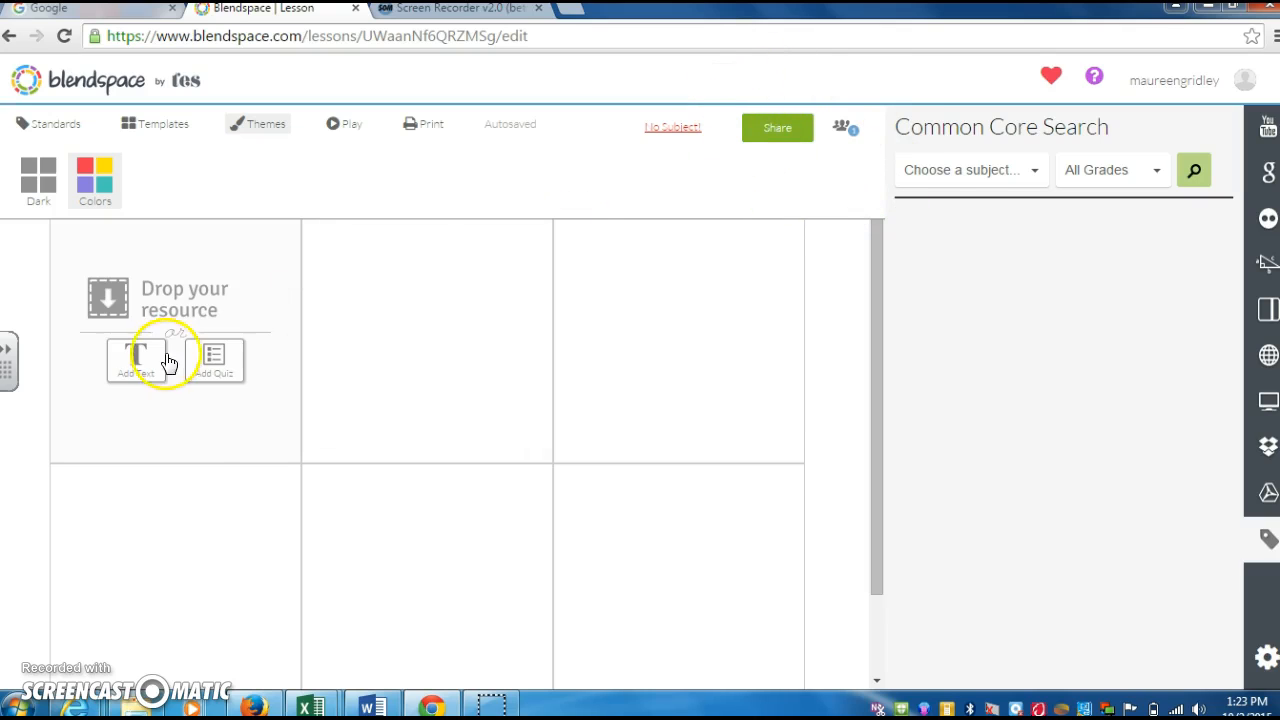
left_click(211, 427)
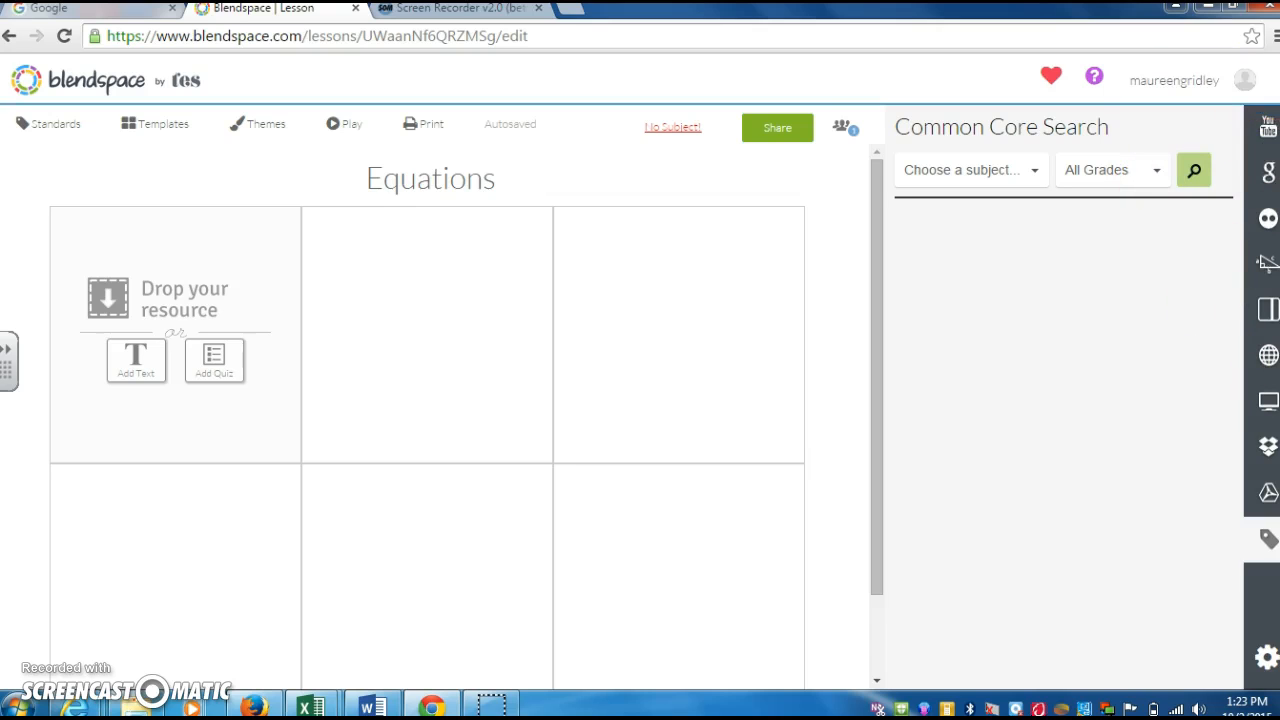
- Browse the YouTube, Google, Flickr, Educreations and Gooru sources, ending on the website link panel
left_click(1266, 126)
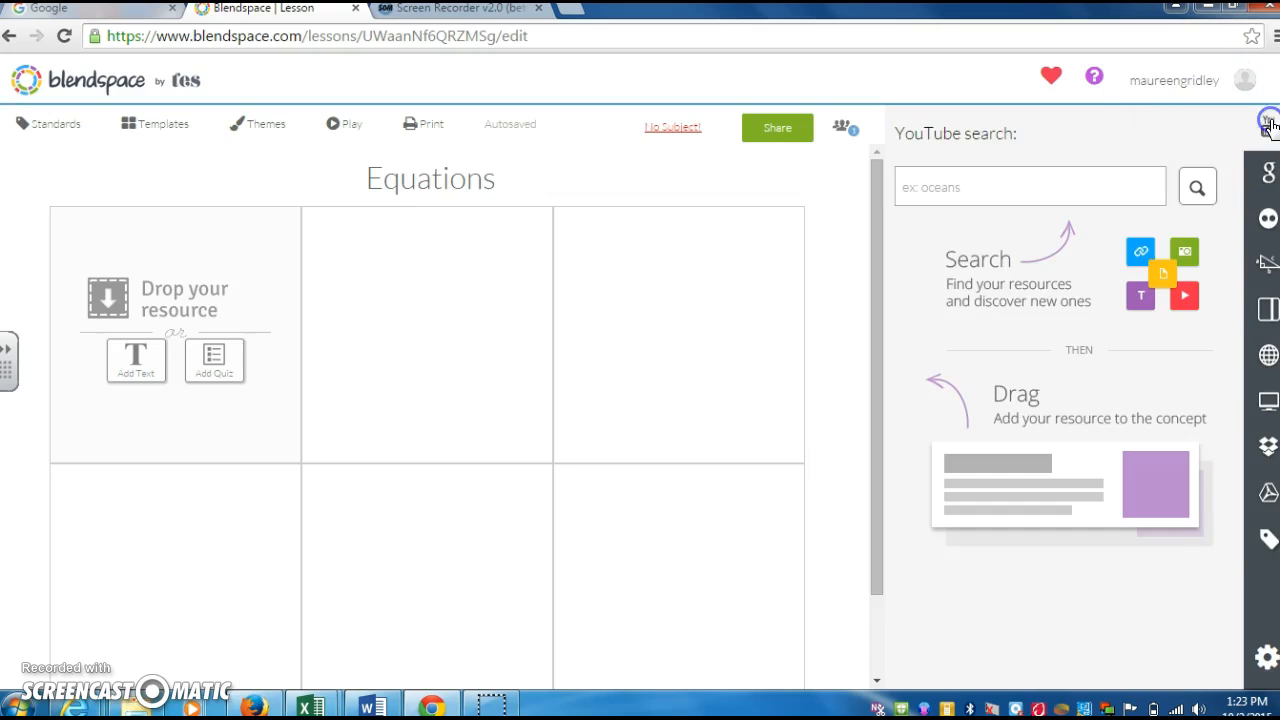
left_click(1267, 176)
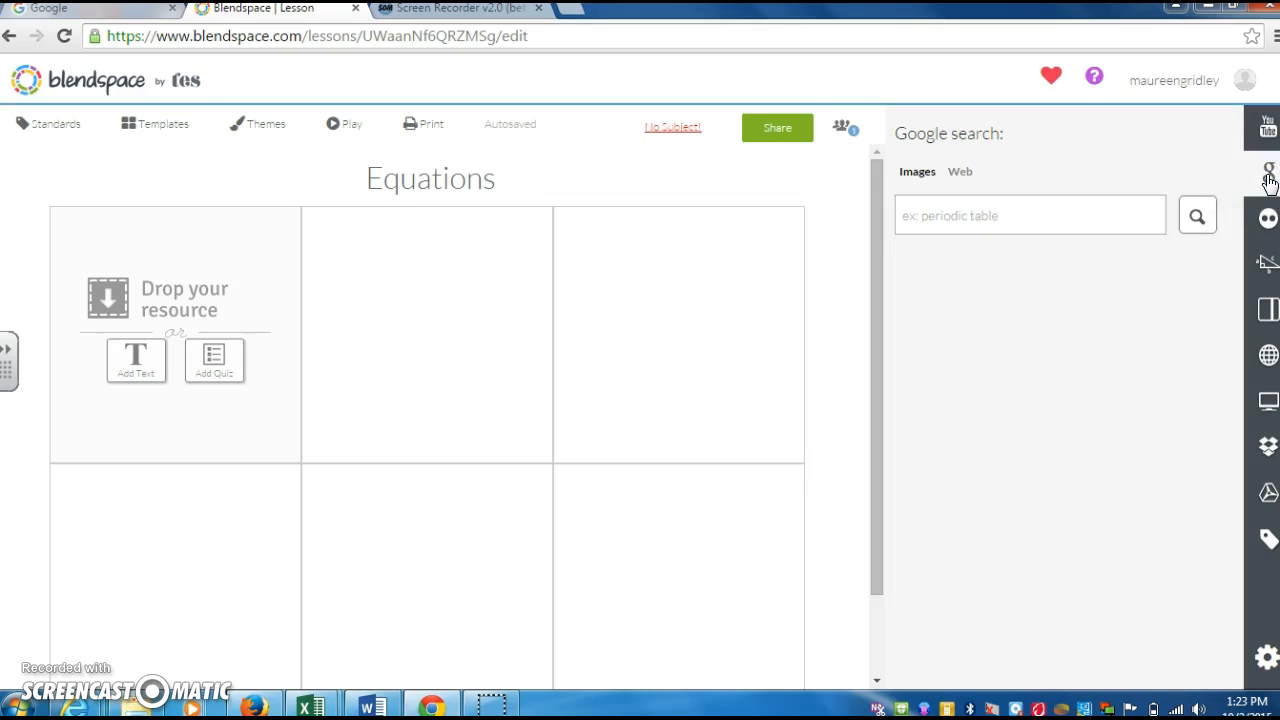
left_click(1192, 243)
left_click(1266, 218)
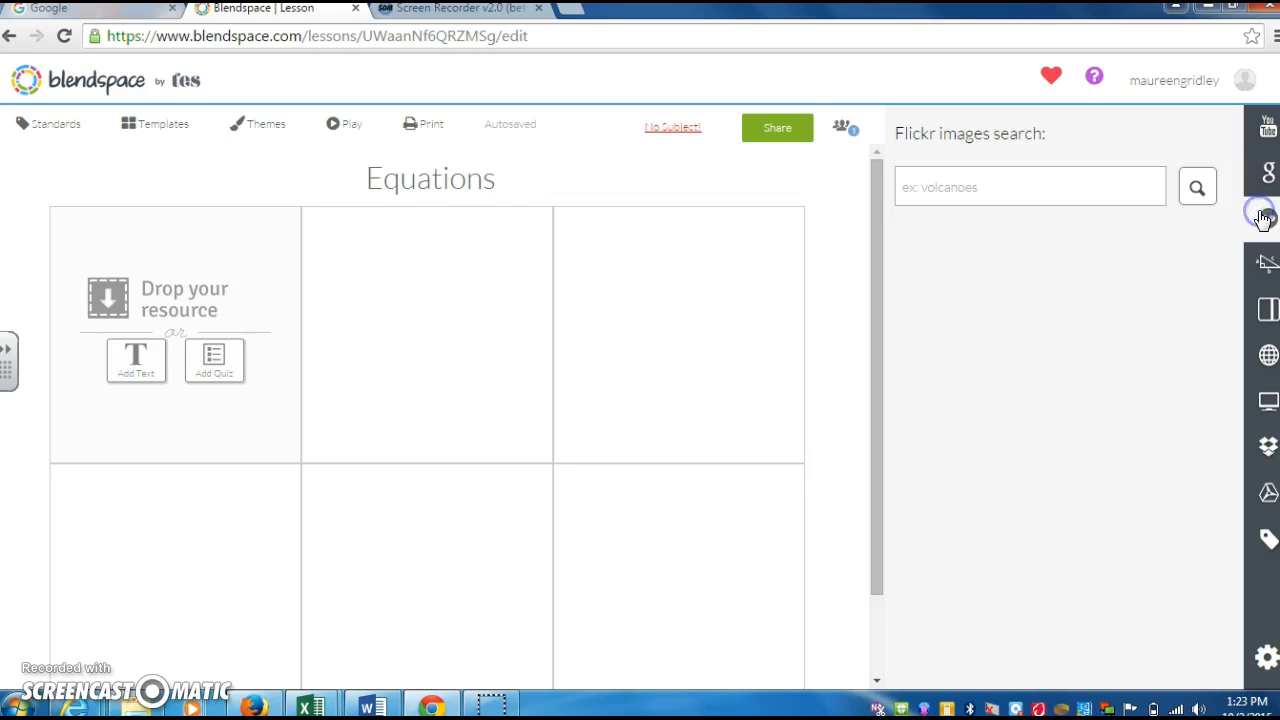
left_click(1265, 265)
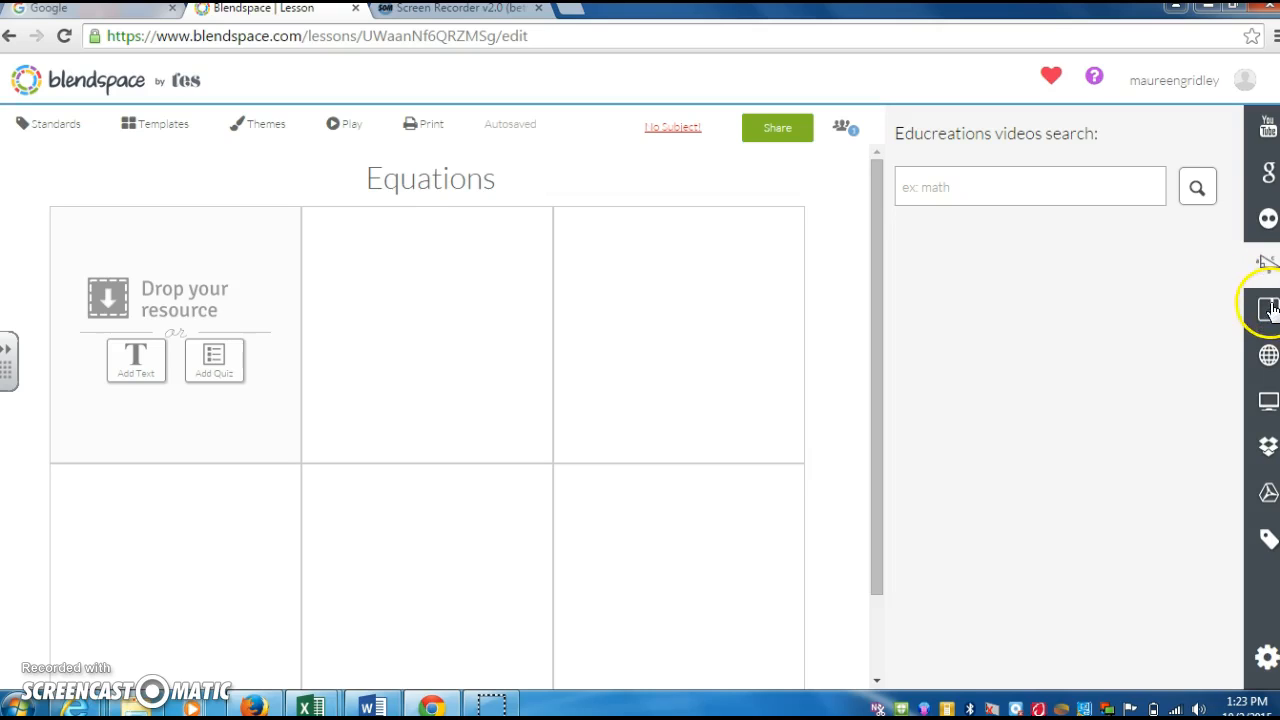
left_click(1268, 308)
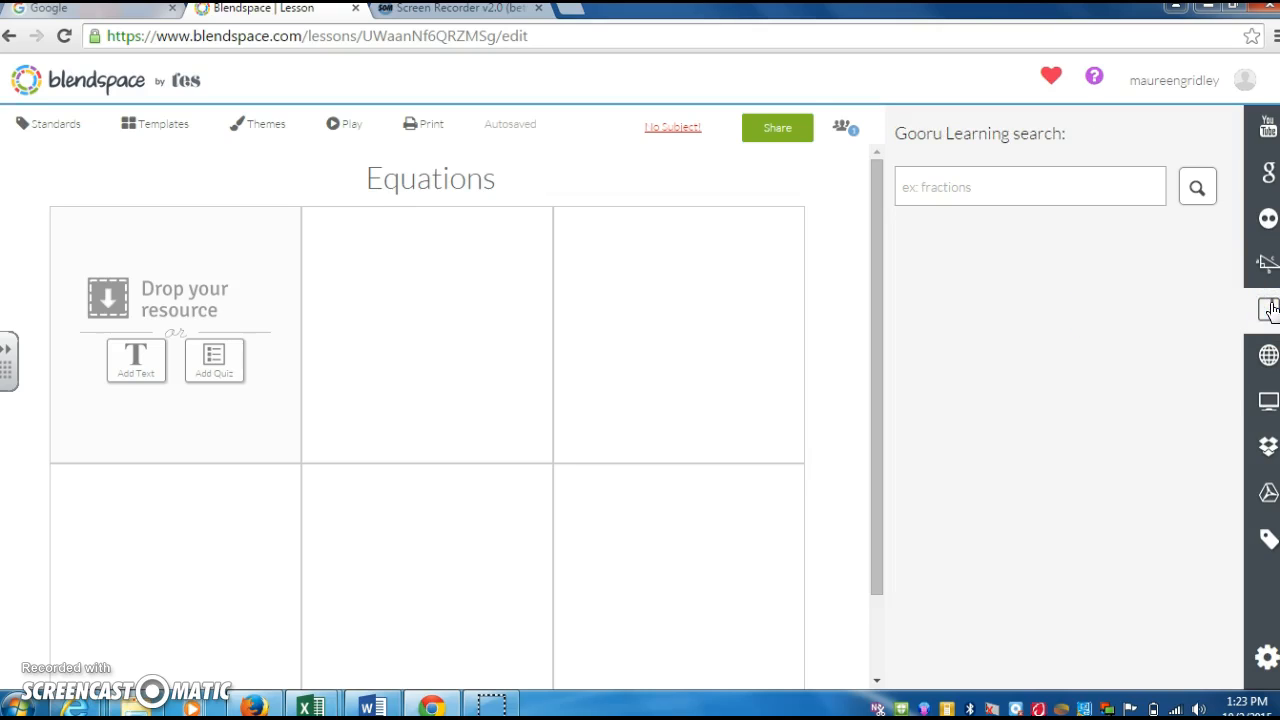
left_click(1266, 364)
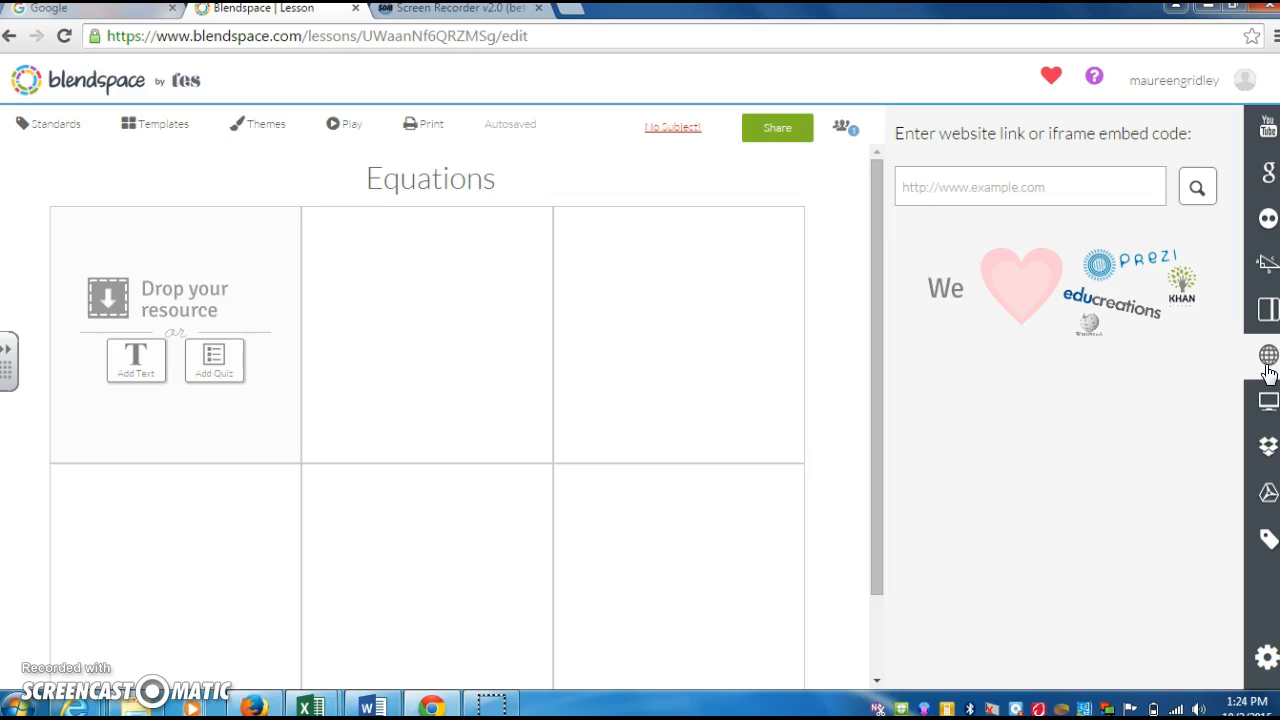
- Remove both uploaded 'directions sample.docx' files, confirming each deletion with OK
left_click(1267, 402)
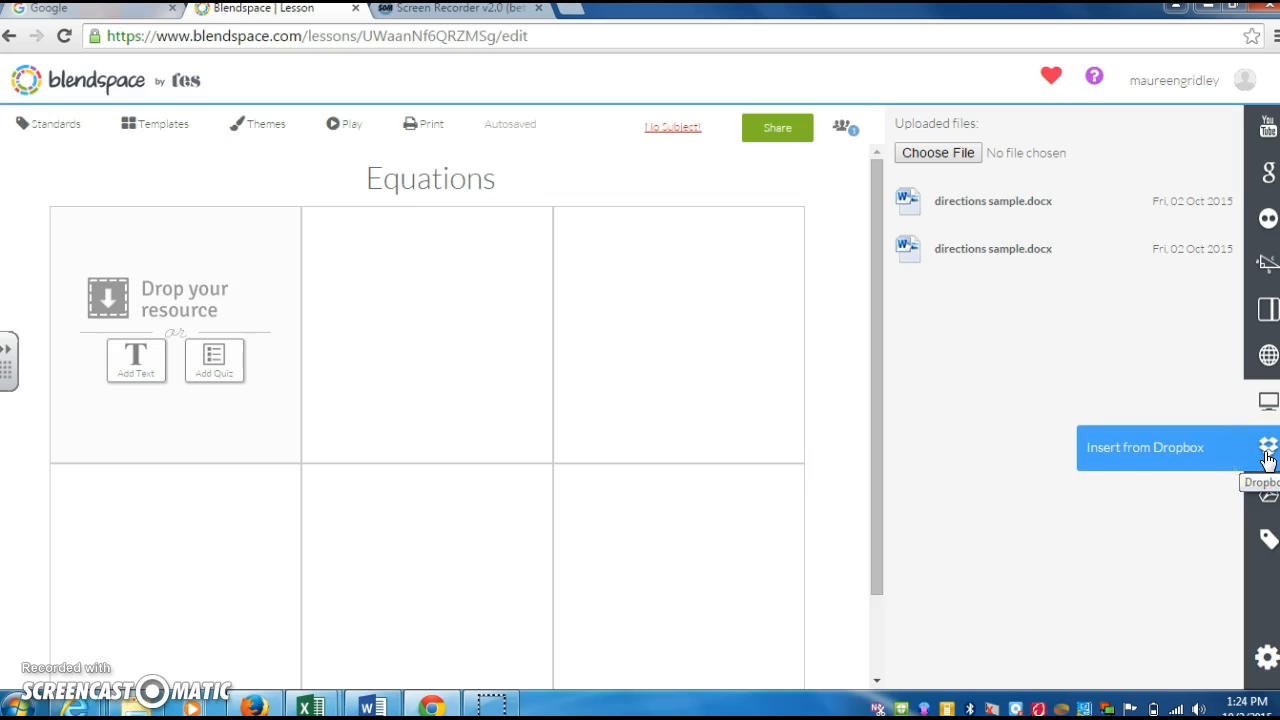
left_click(1268, 490)
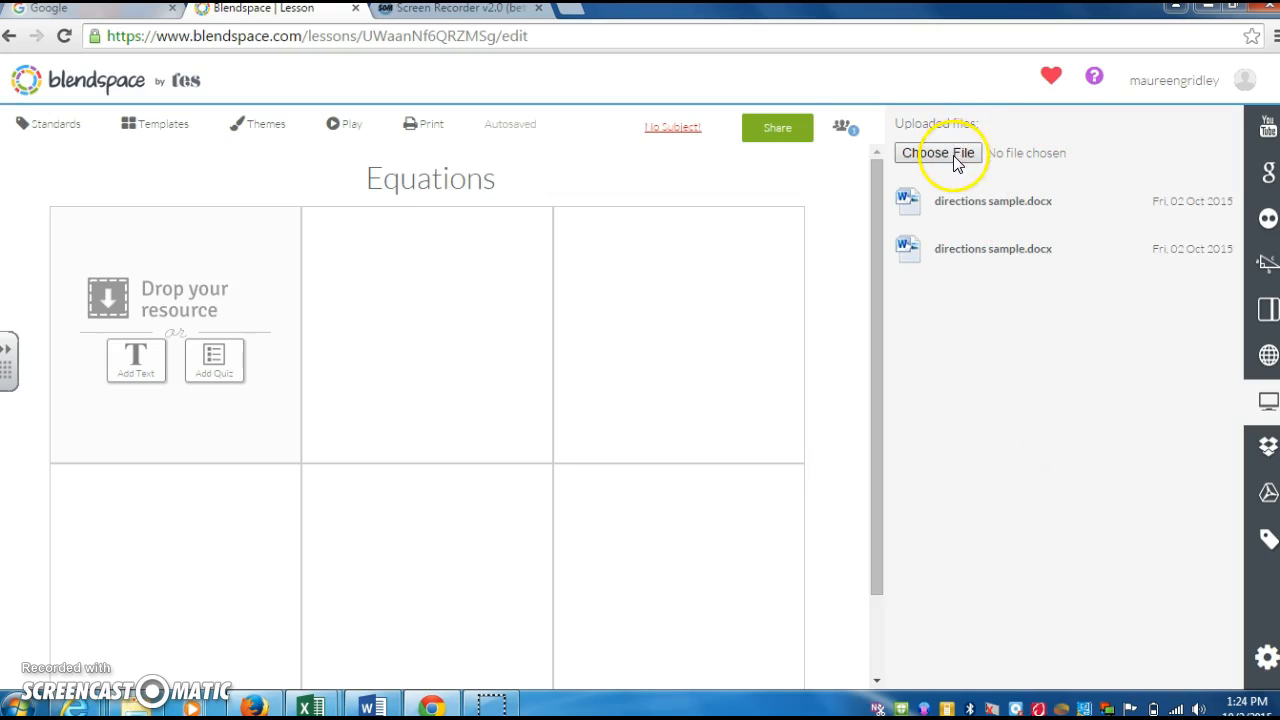
left_click(1195, 200)
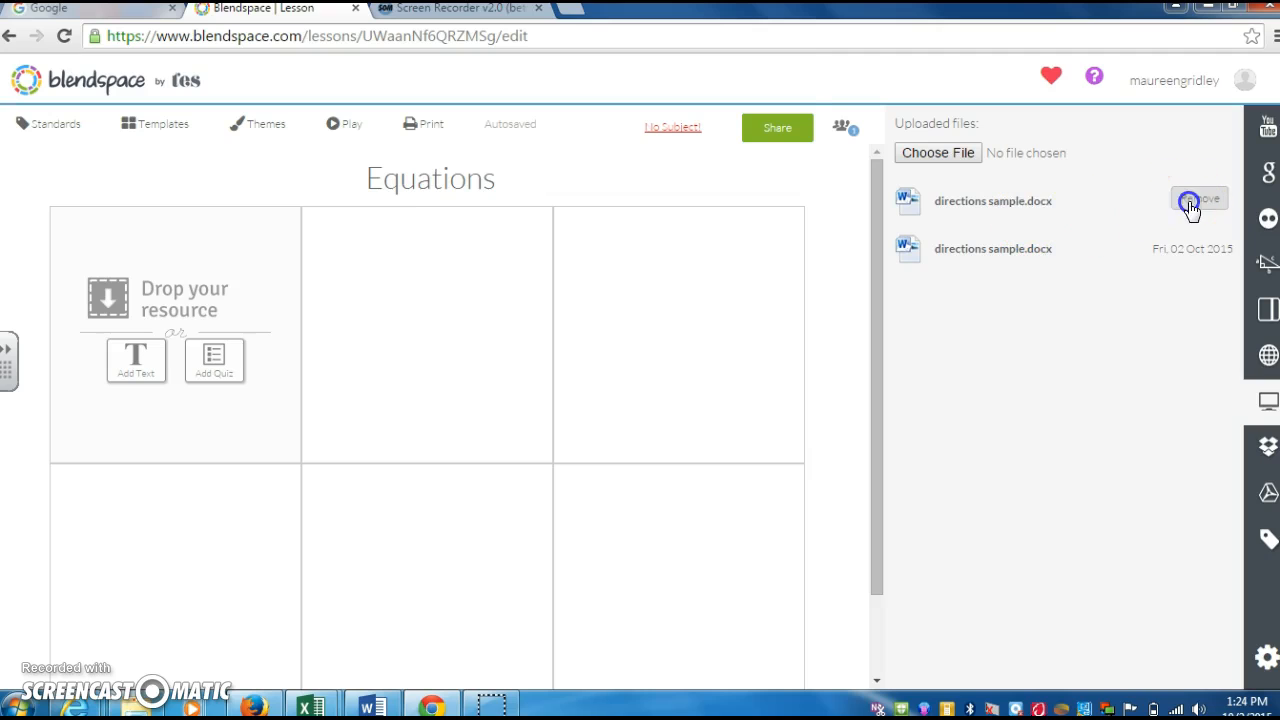
left_click(684, 156)
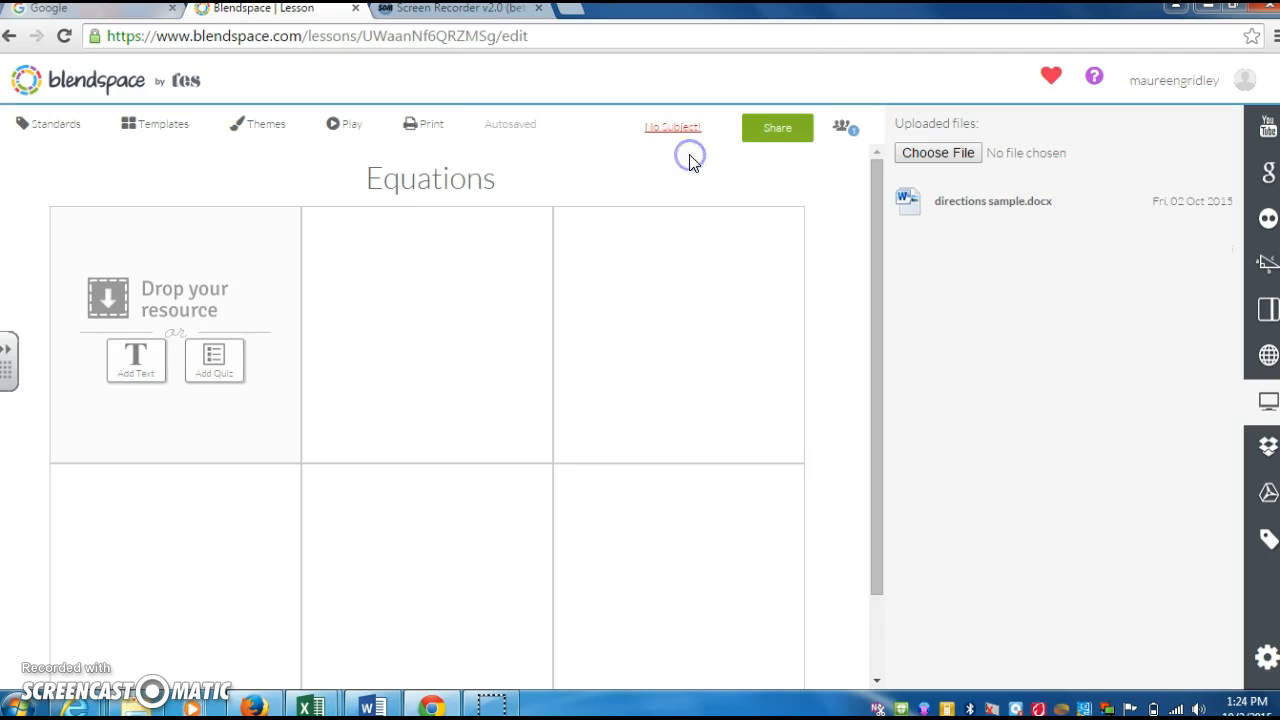
left_click(1214, 200)
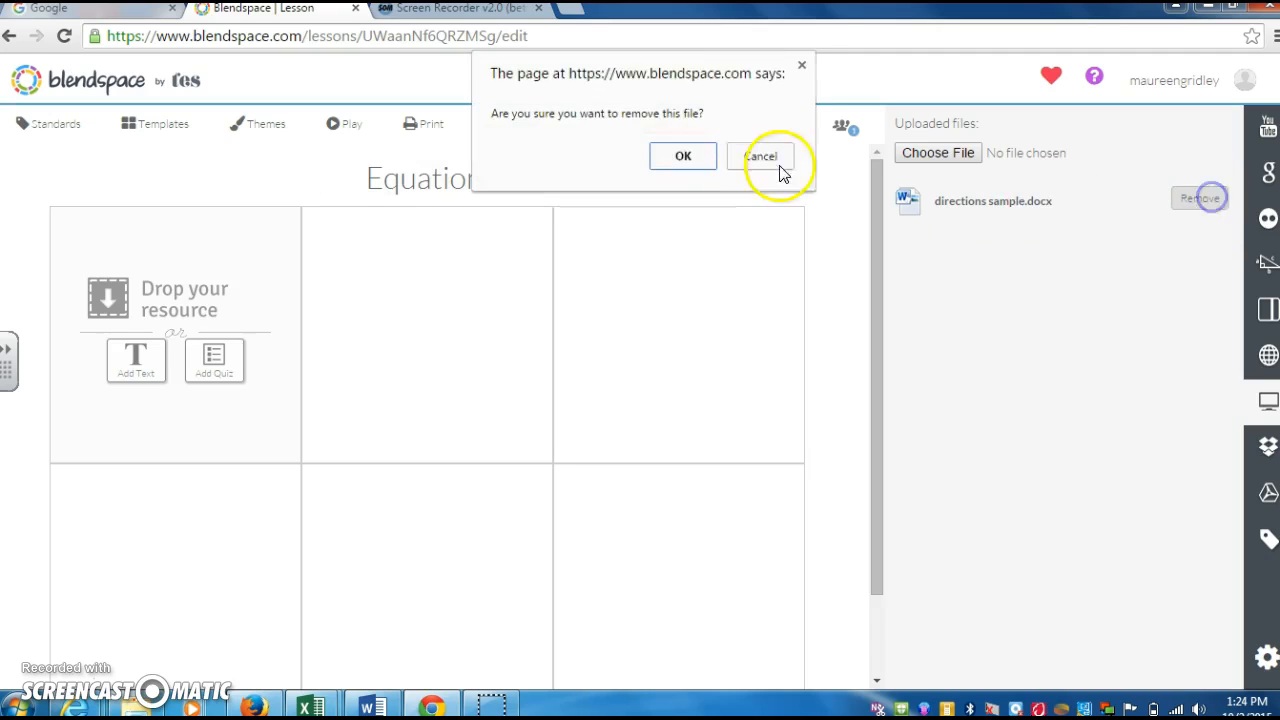
left_click(680, 157)
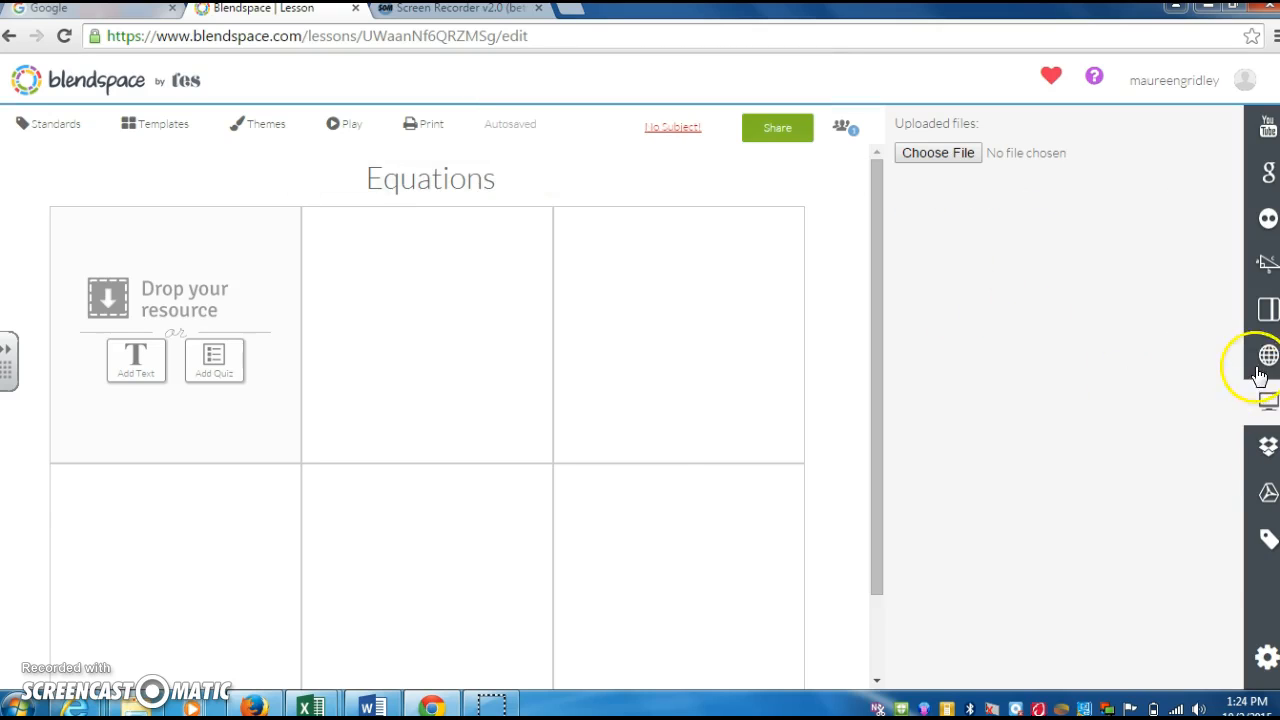
left_click(1265, 403)
left_click(1265, 404)
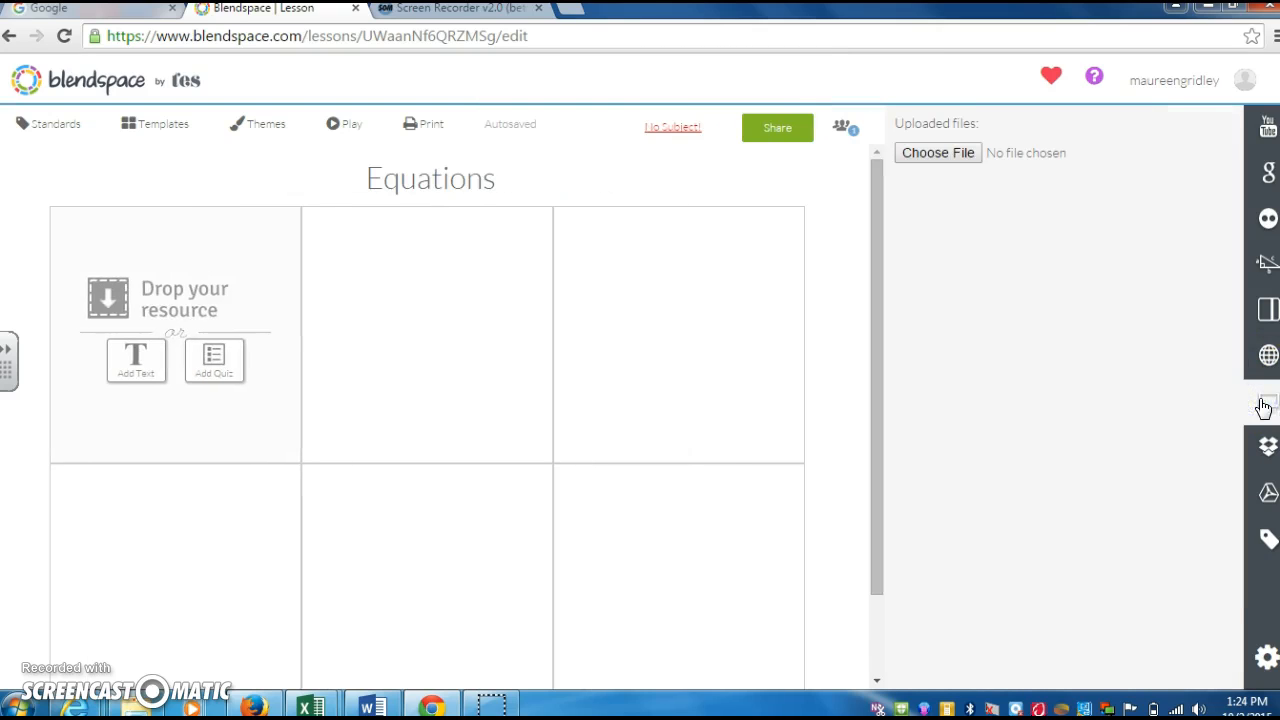
- Upload 'directions sample.docx' and drag it into tile 1 of the Equations grid
left_click(942, 152)
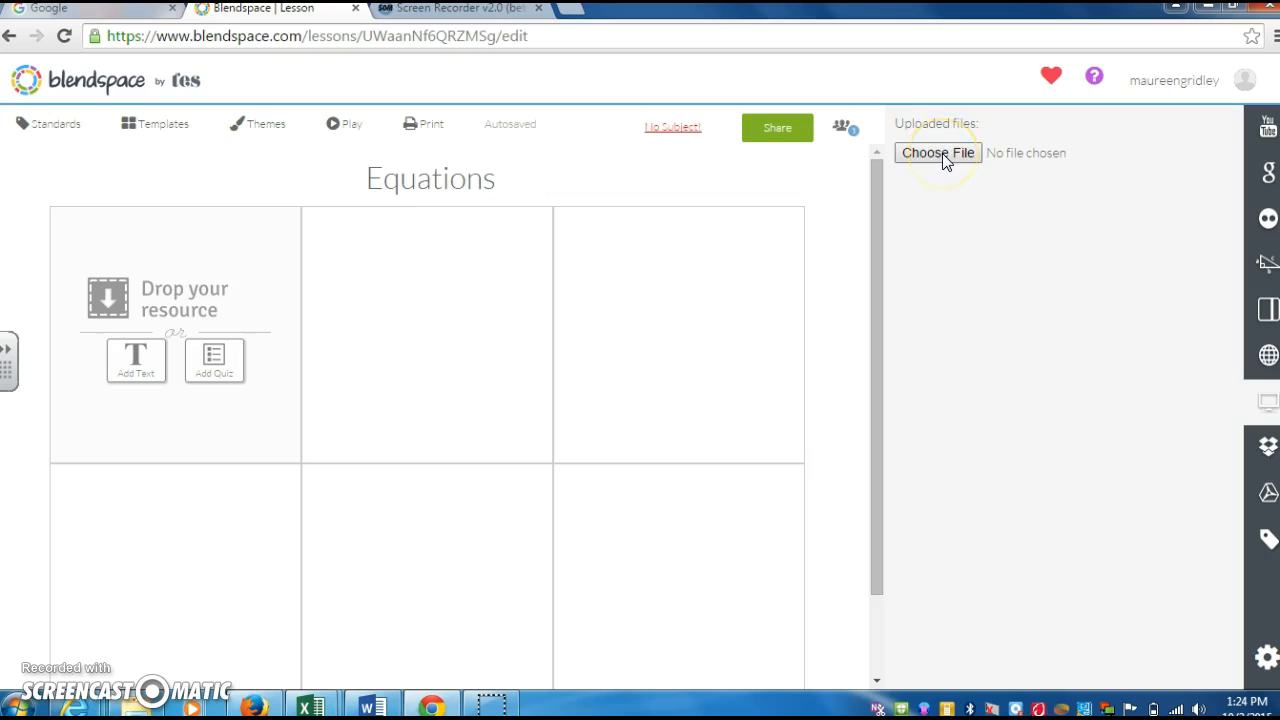
left_click(940, 155)
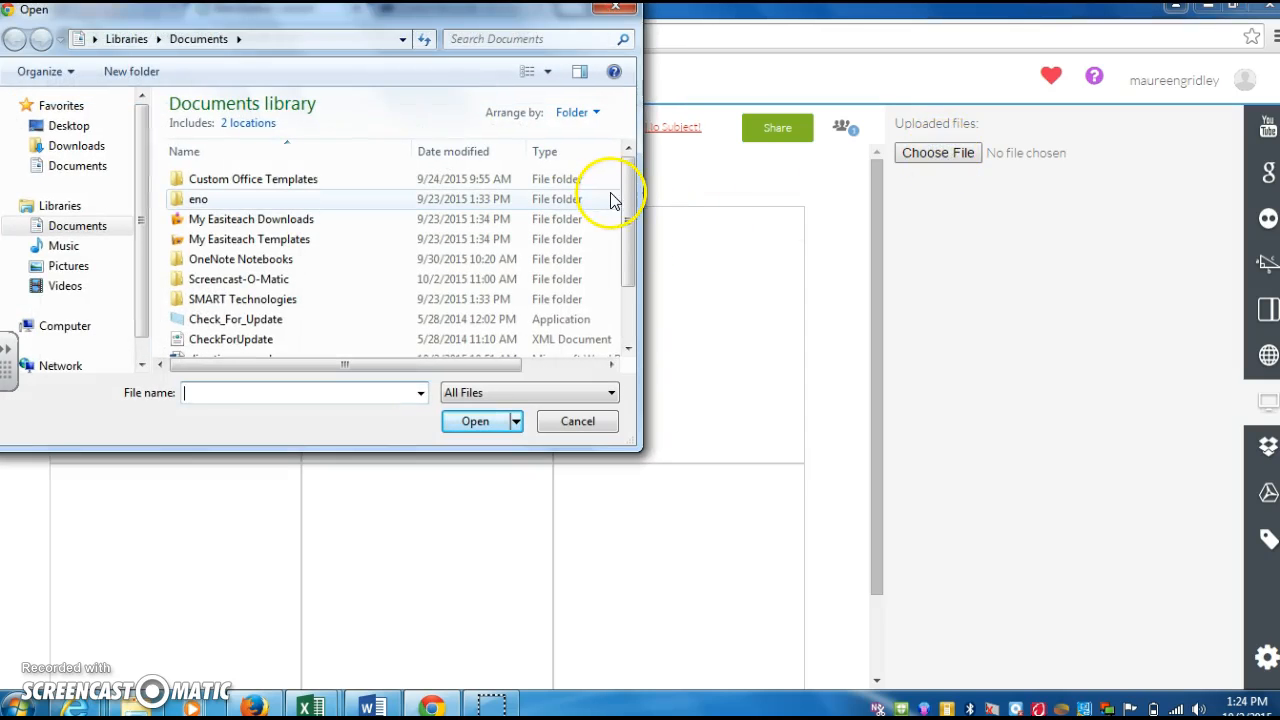
left_click_drag(625, 197, 623, 280)
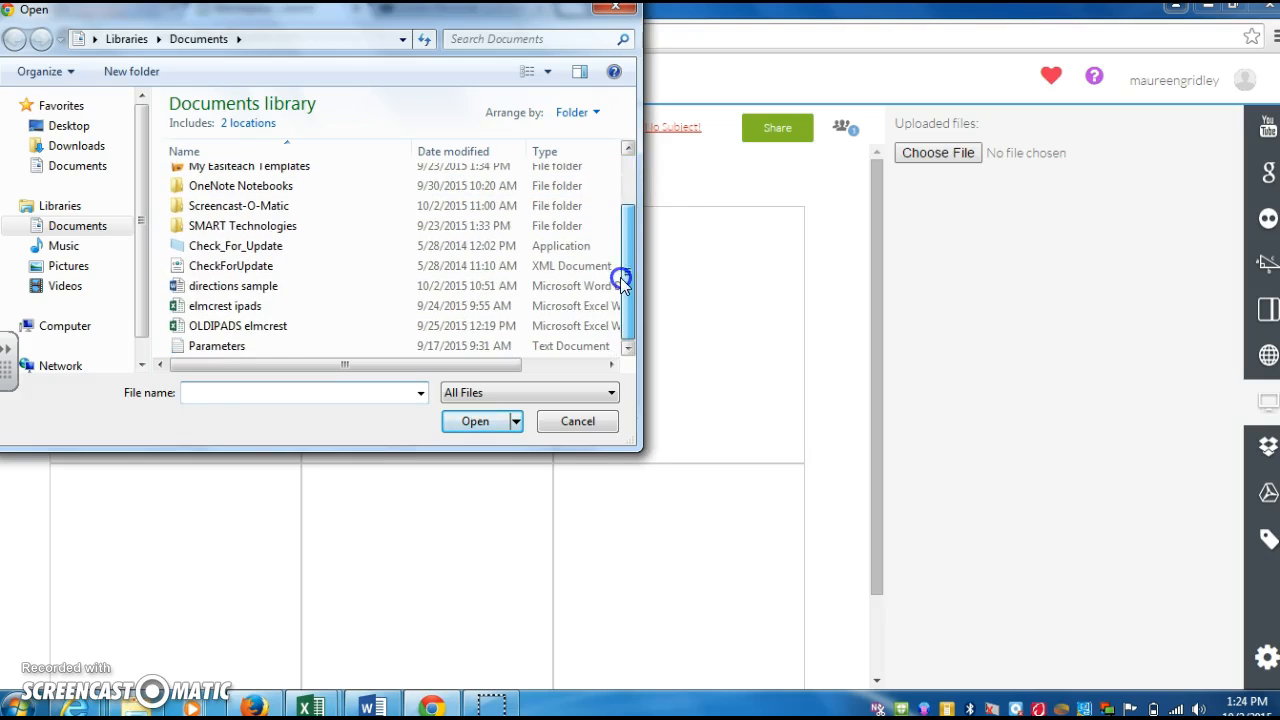
double_click(280, 286)
left_click(988, 306)
left_click(977, 297)
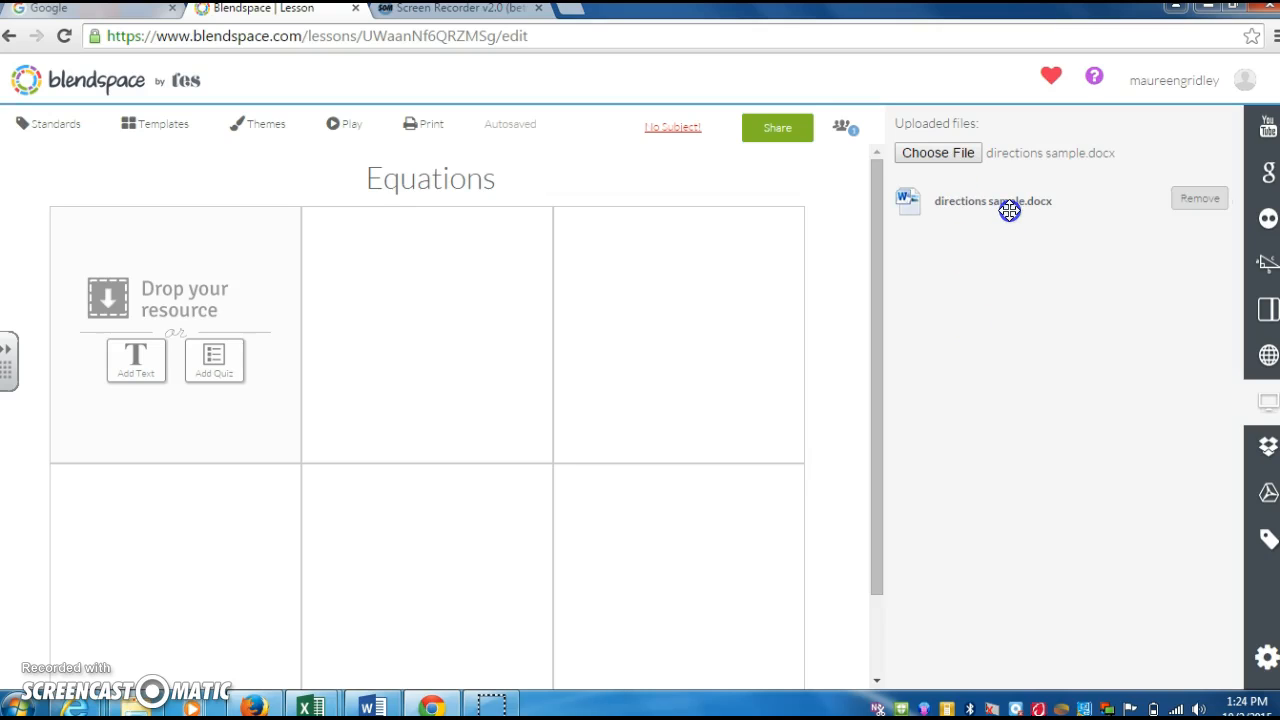
left_click_drag(1016, 206, 243, 306)
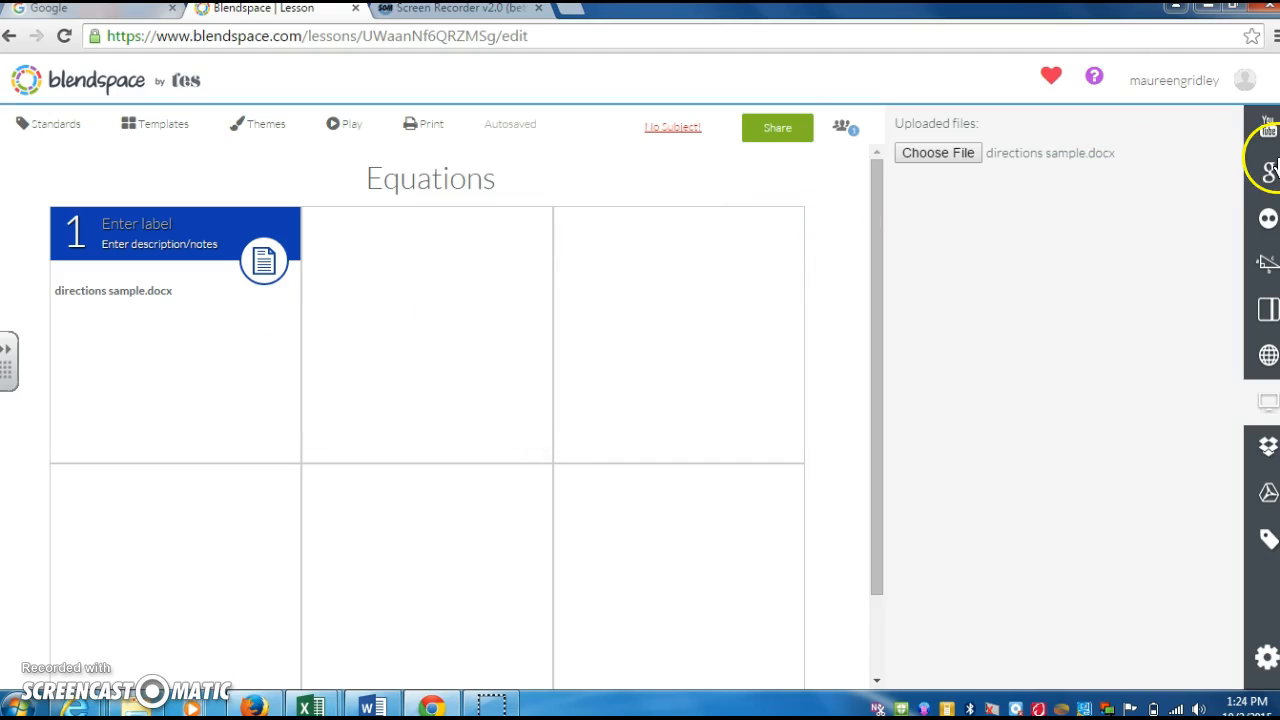
left_click(1268, 127)
- Search YouTube for 'equations' and drag 'Balancing Chemical Equations' into tile 2
left_click(970, 193)
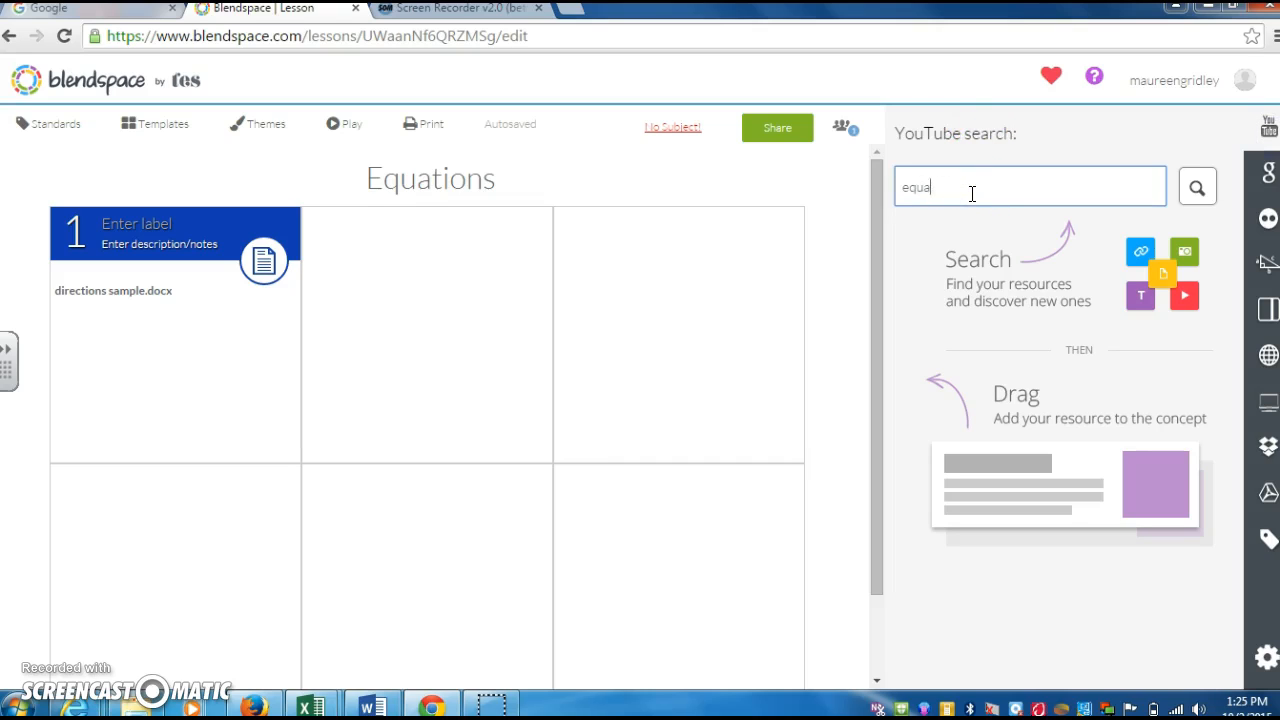
key("Return")
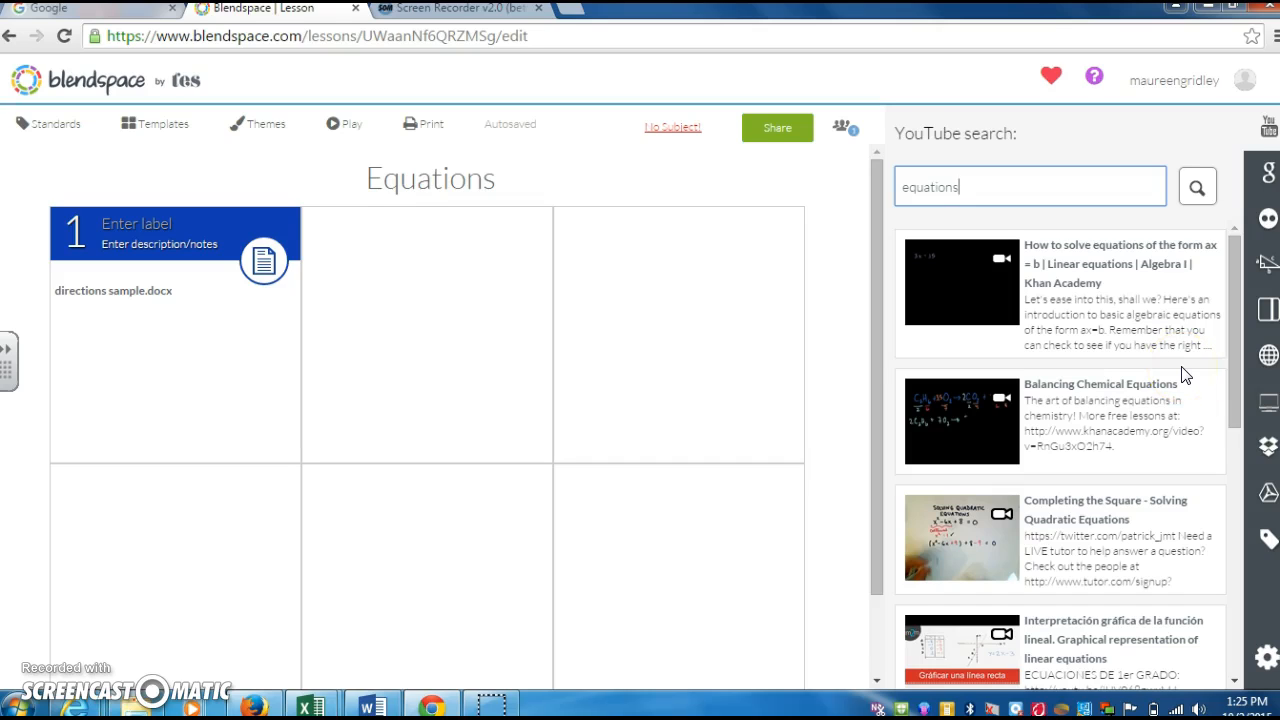
left_click_drag(1141, 405, 505, 312)
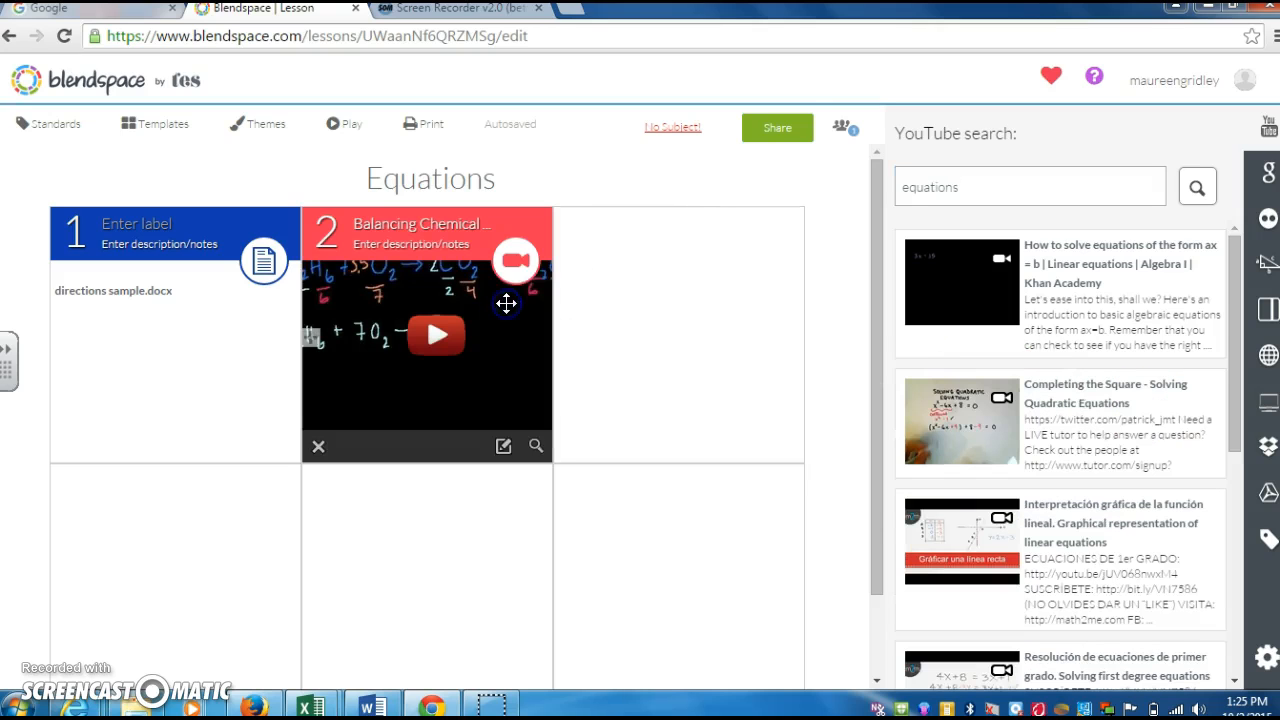
left_click(1268, 177)
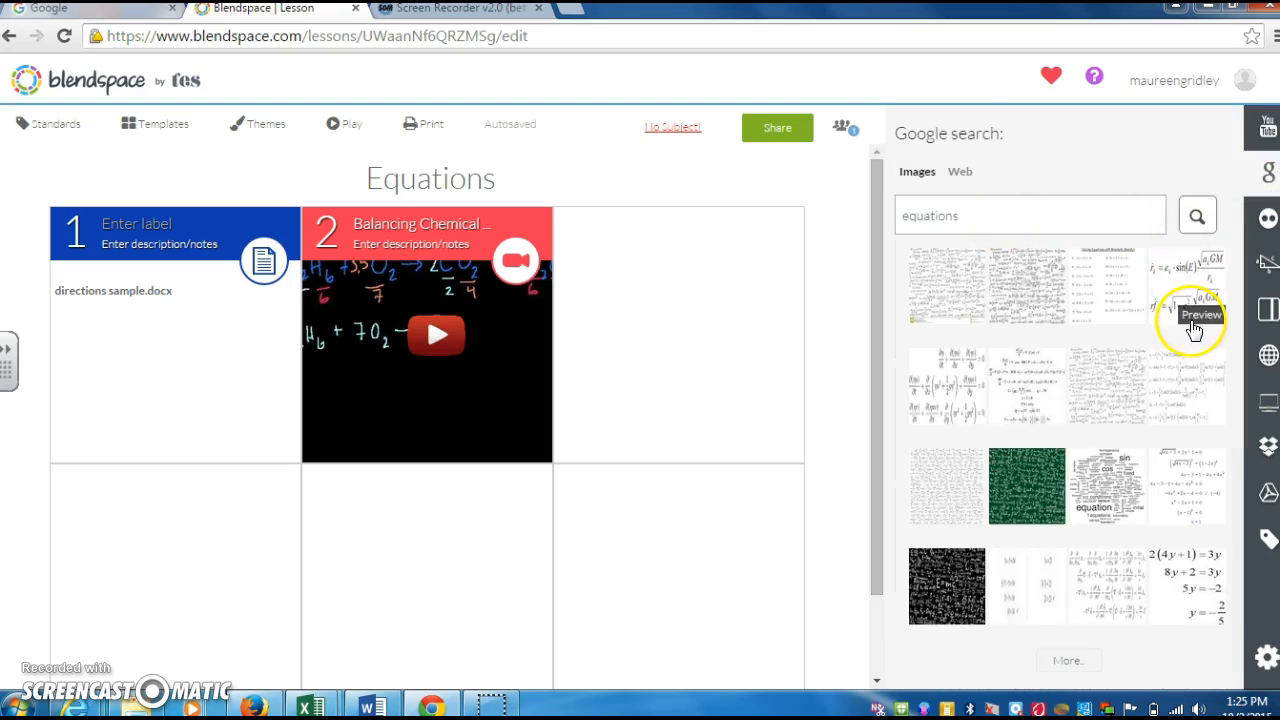
- Drag a Google equation image into tile 3 and Educreations' 'Solving Percent Equations' into tile 4
left_click_drag(1193, 290, 654, 326)
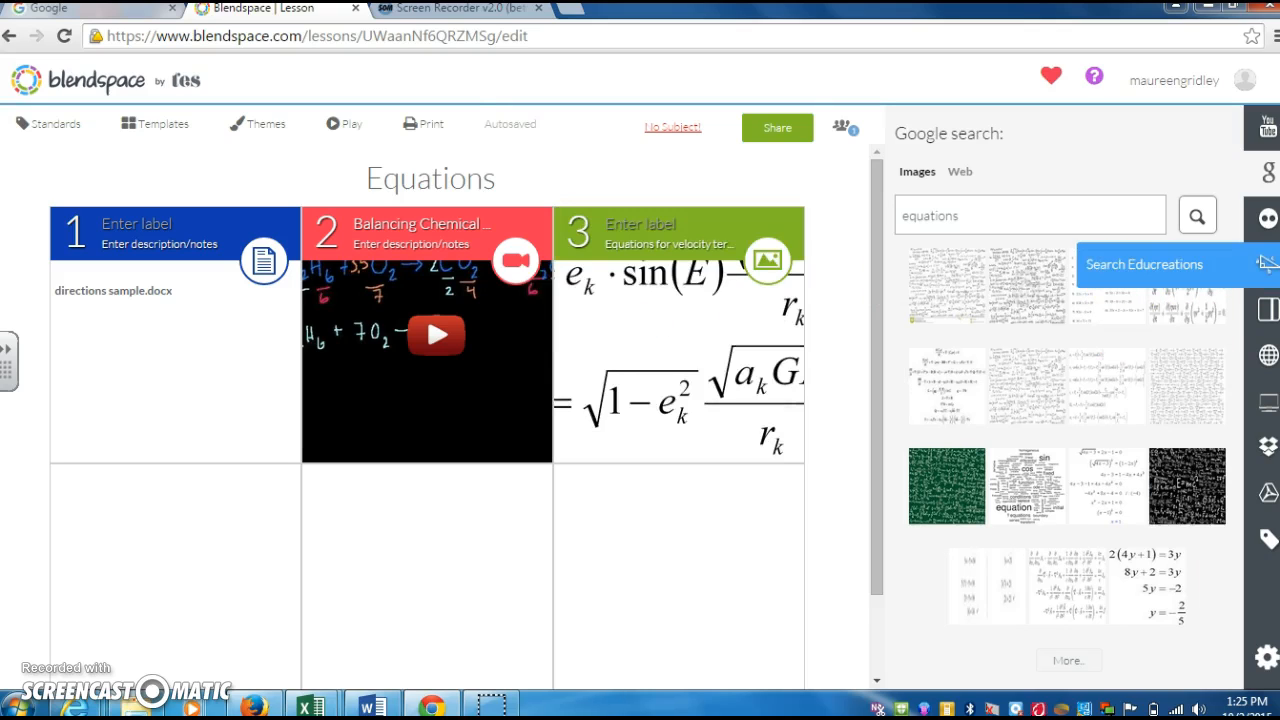
left_click(1267, 268)
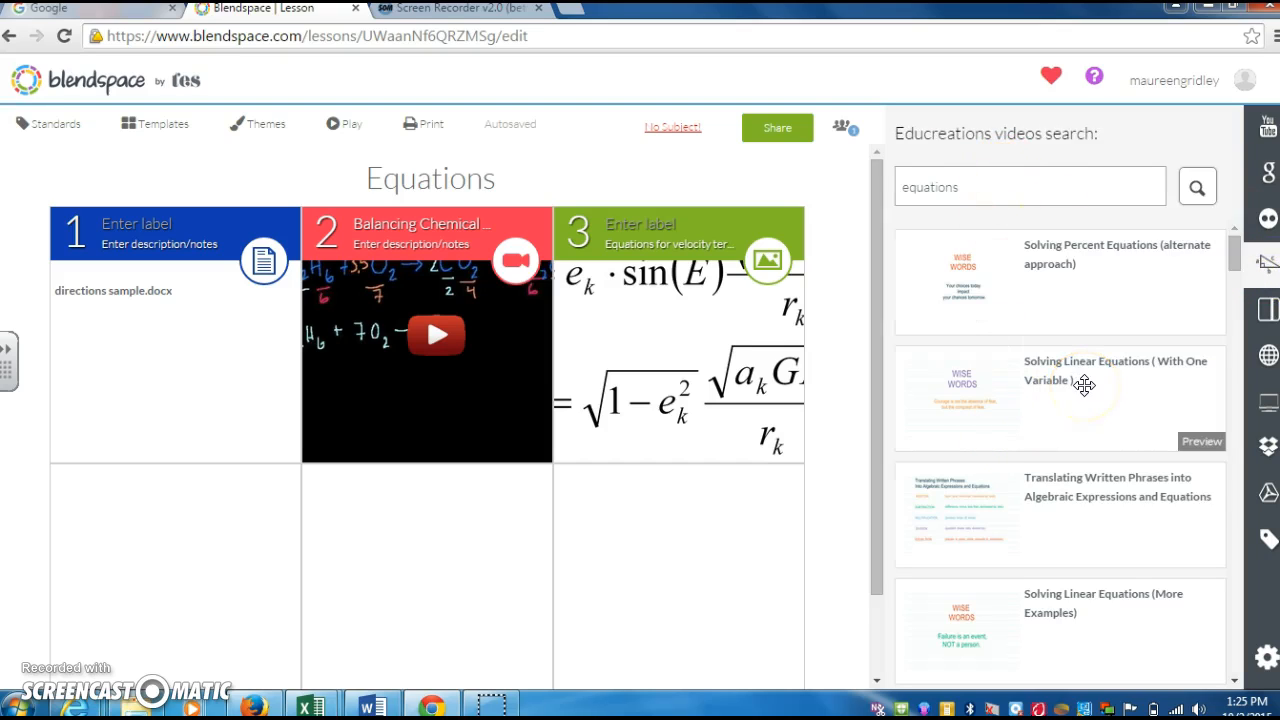
left_click_drag(1118, 258, 180, 575)
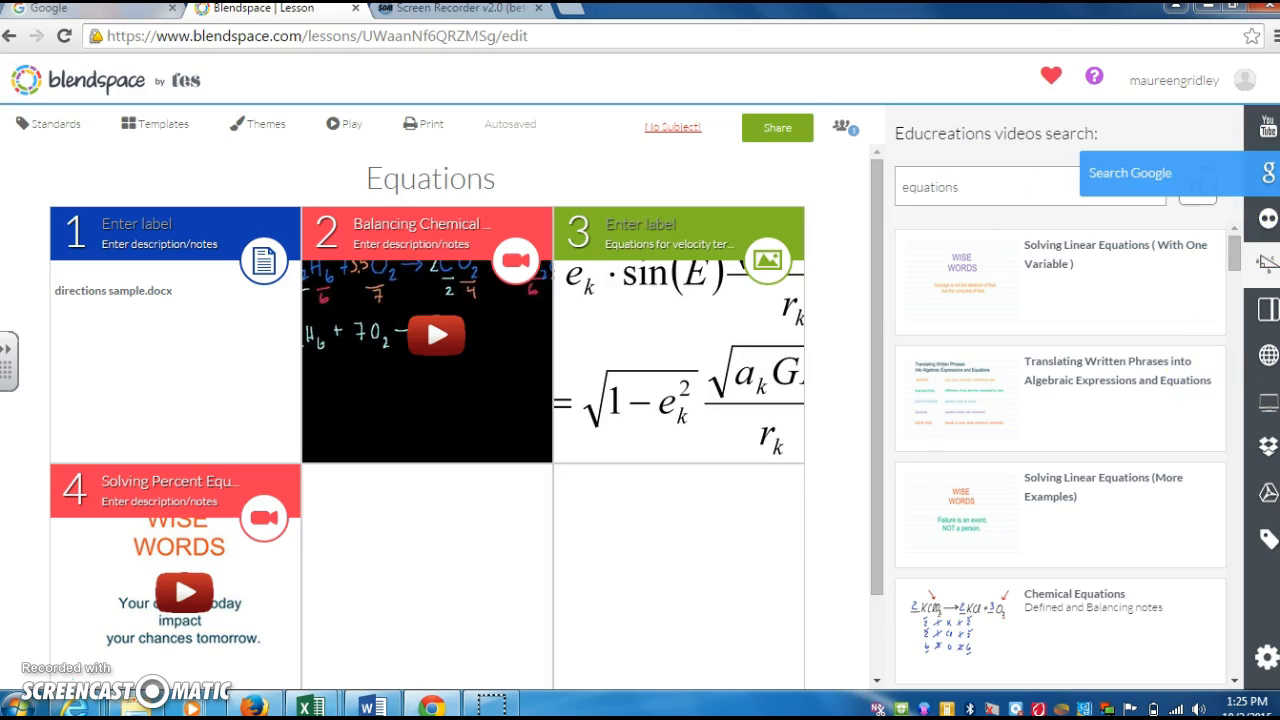
- Search Google images for 'equations khan academy' and drag the first result into tile 5
left_click(1265, 173)
left_click(993, 214)
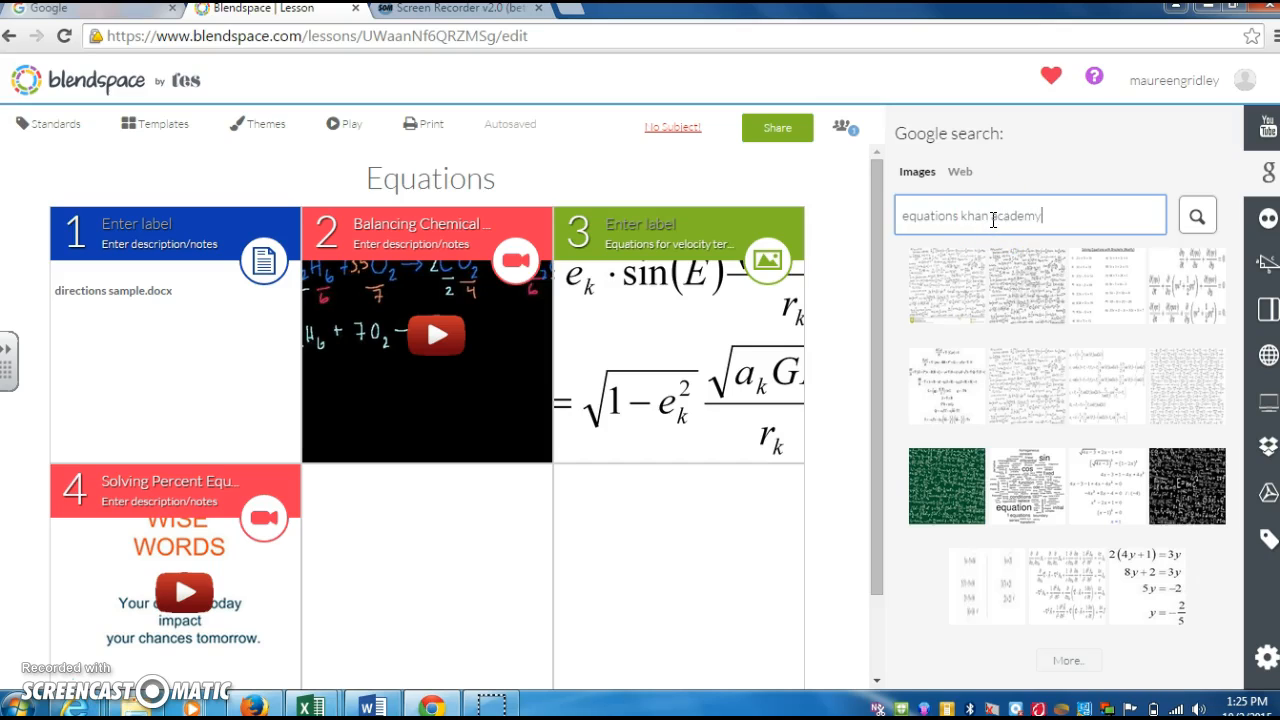
type("khan academy")
key("Return")
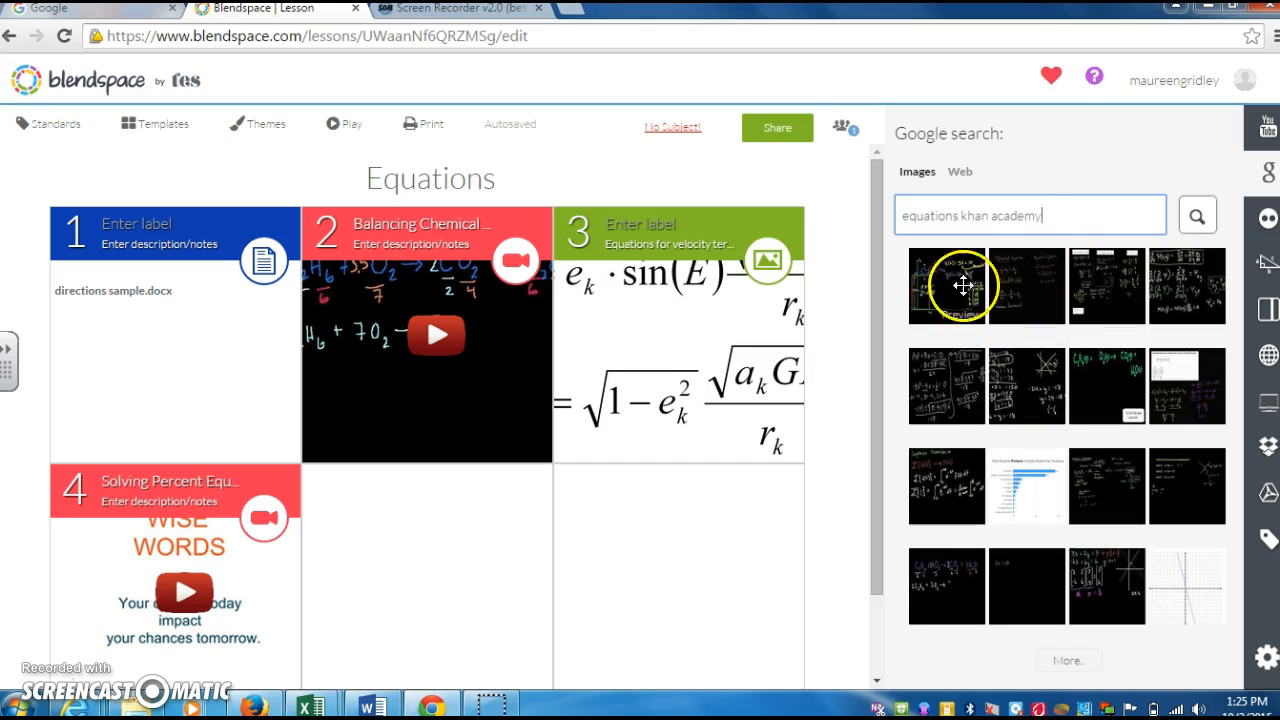
left_click_drag(965, 275, 480, 570)
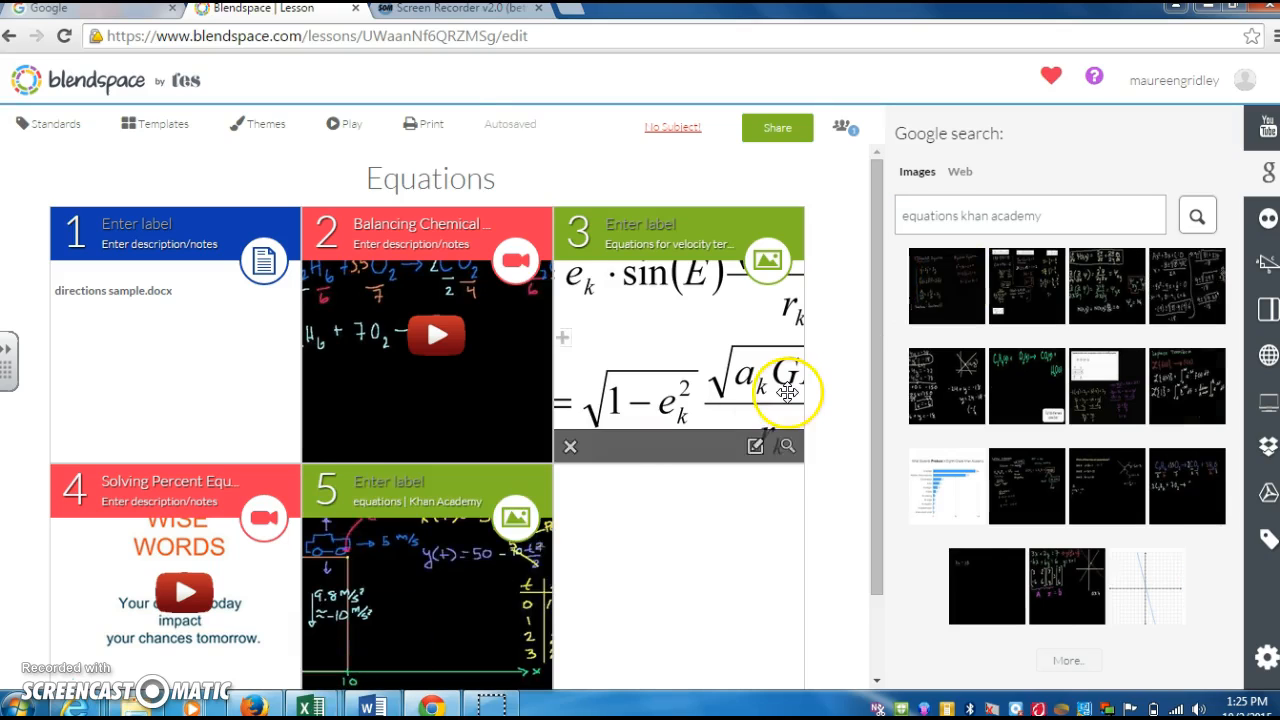
left_click(1044, 404)
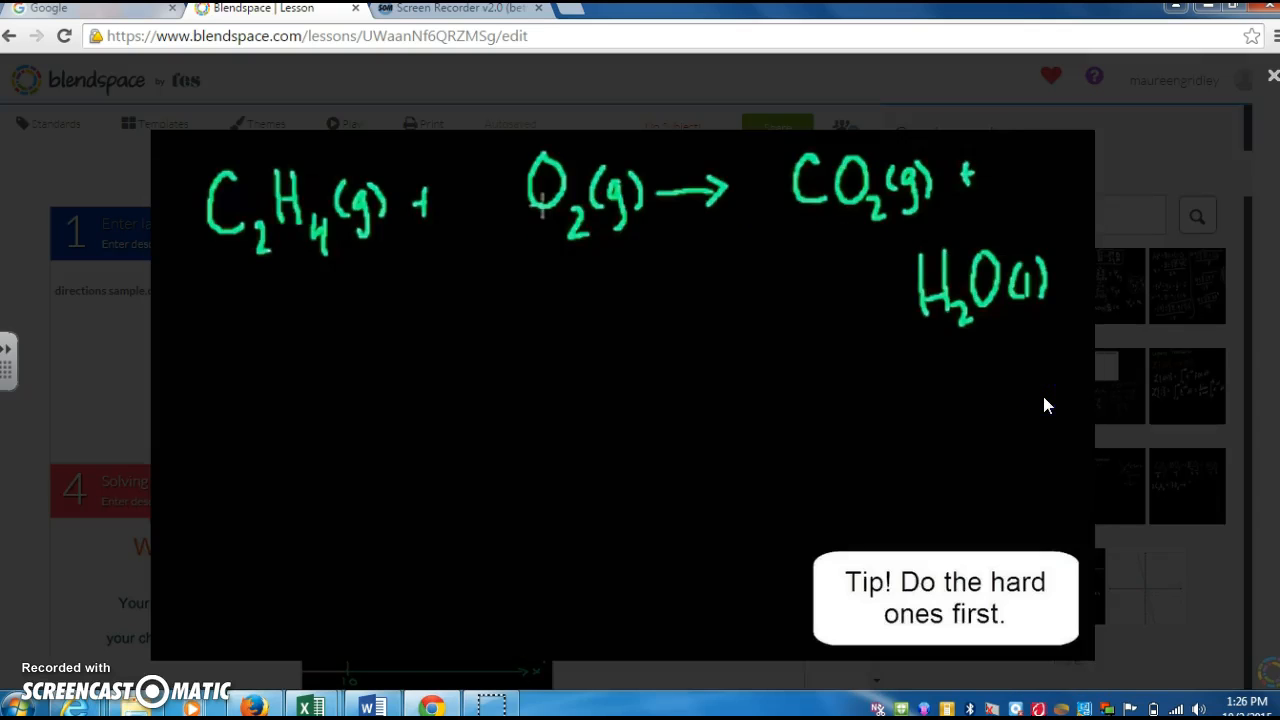
left_click(921, 607)
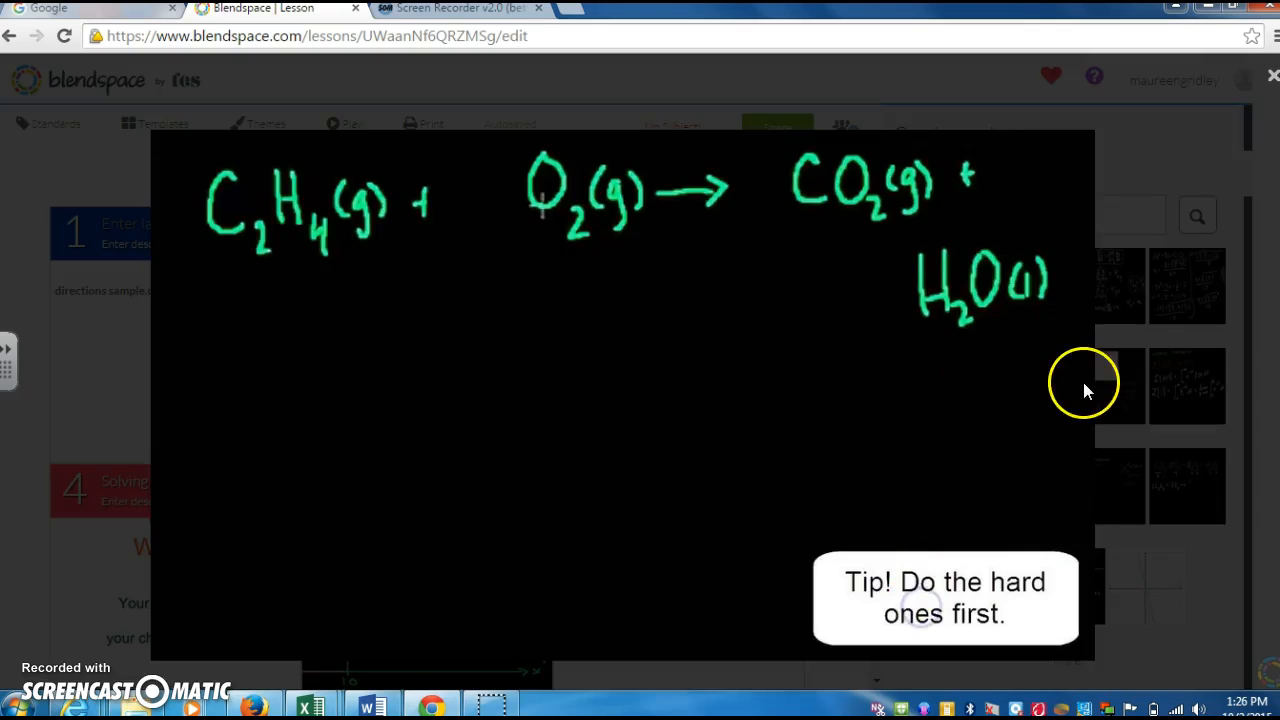
left_click(1273, 78)
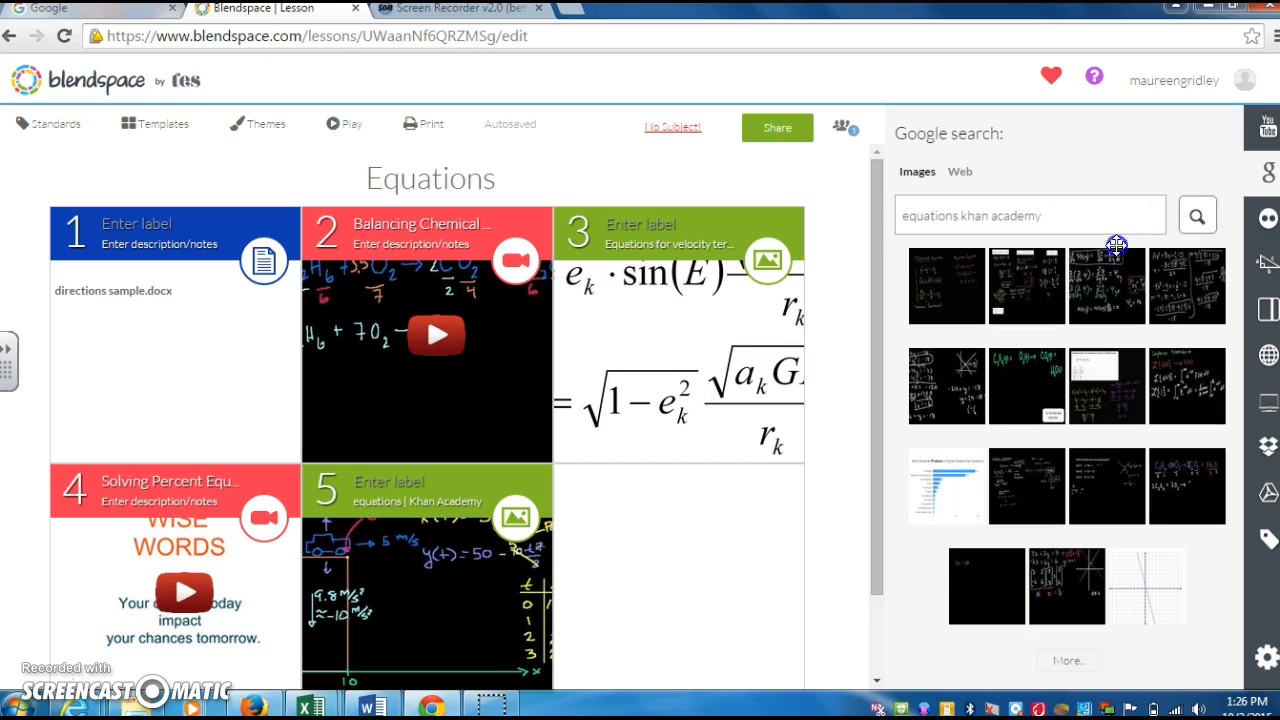
- Add the Khan Academy 'Linear equations' web link from Google results as tile 6
left_click(963, 172)
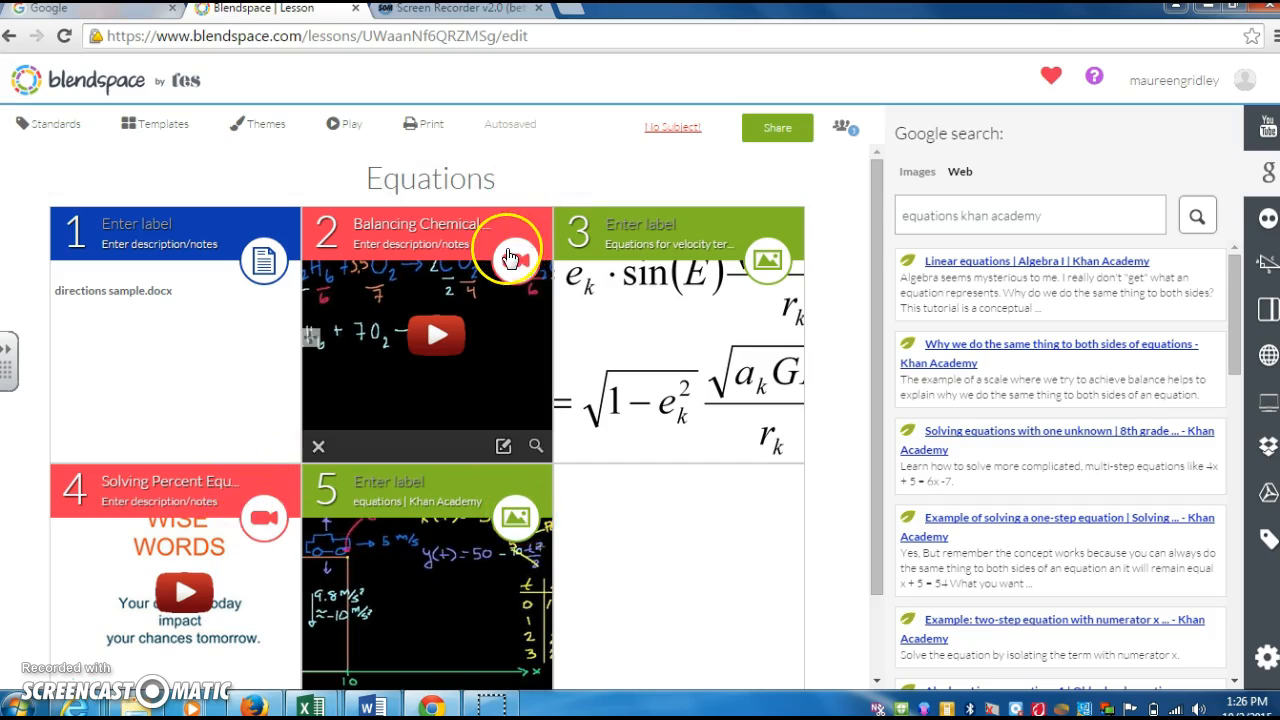
left_click_drag(1004, 288, 688, 532)
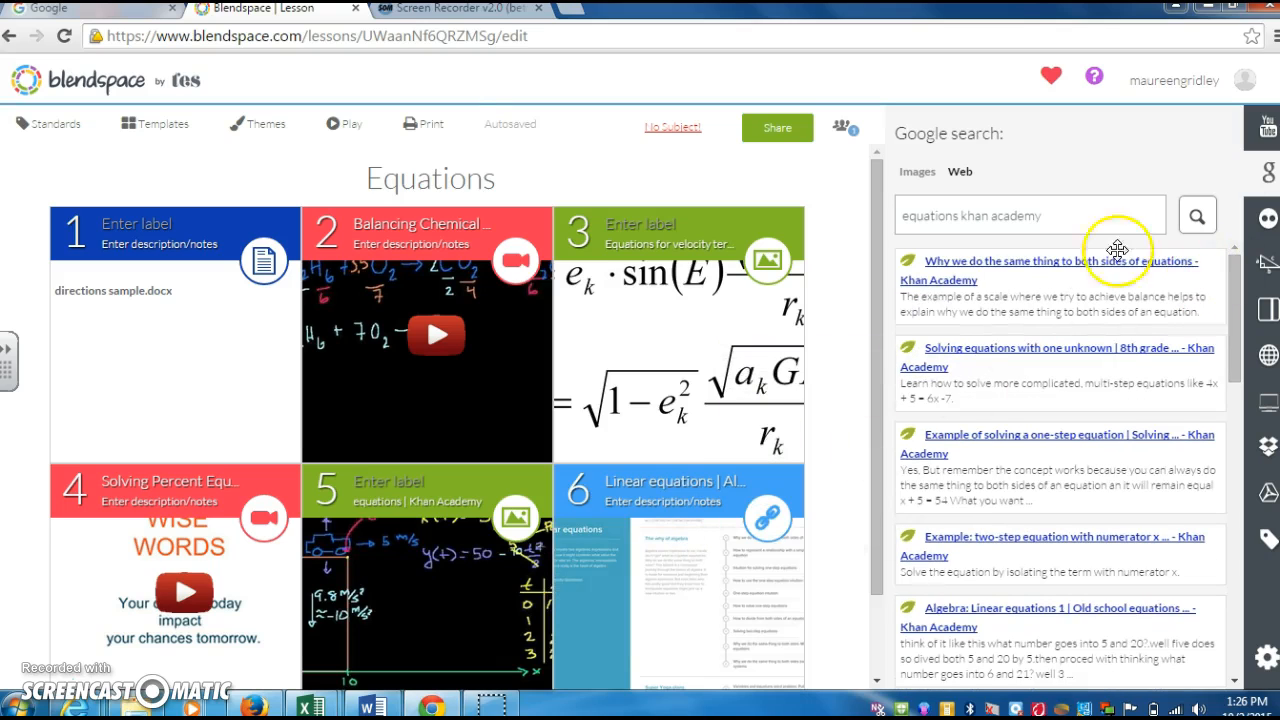
left_click_drag(876, 265, 890, 352)
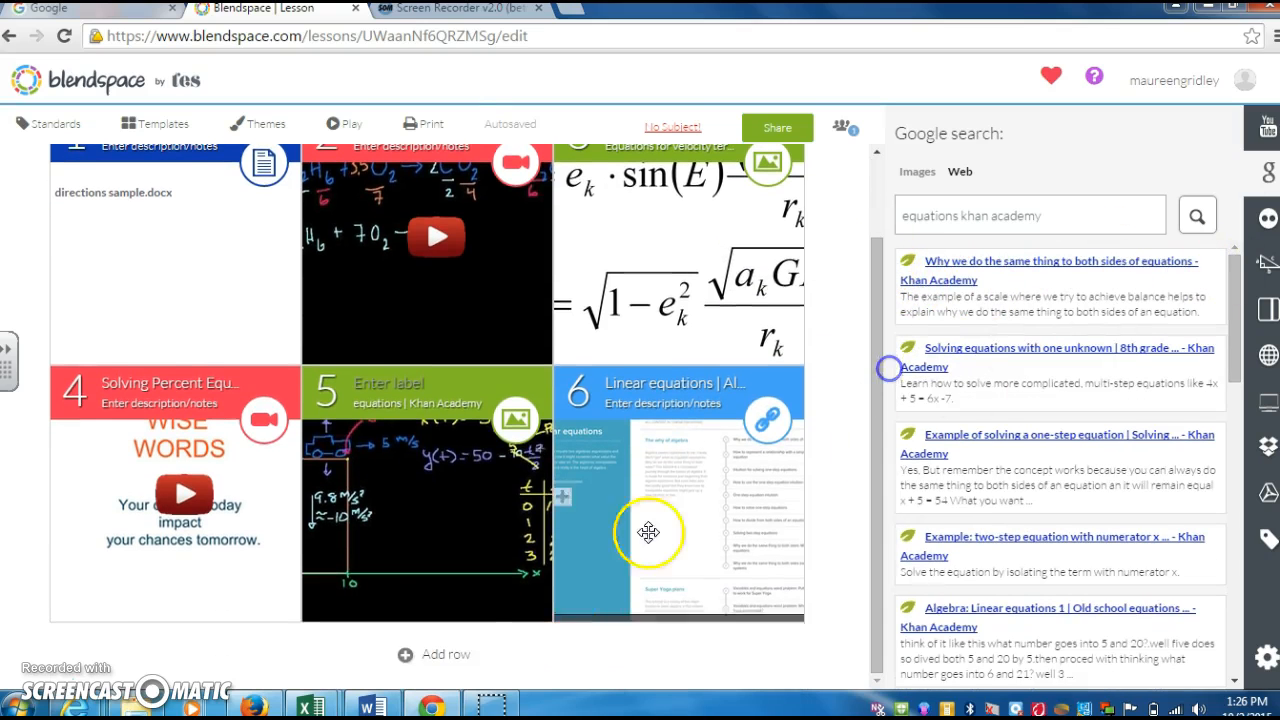
- Add a new empty row of tiles and start a text tile in its first slot
left_click(455, 657)
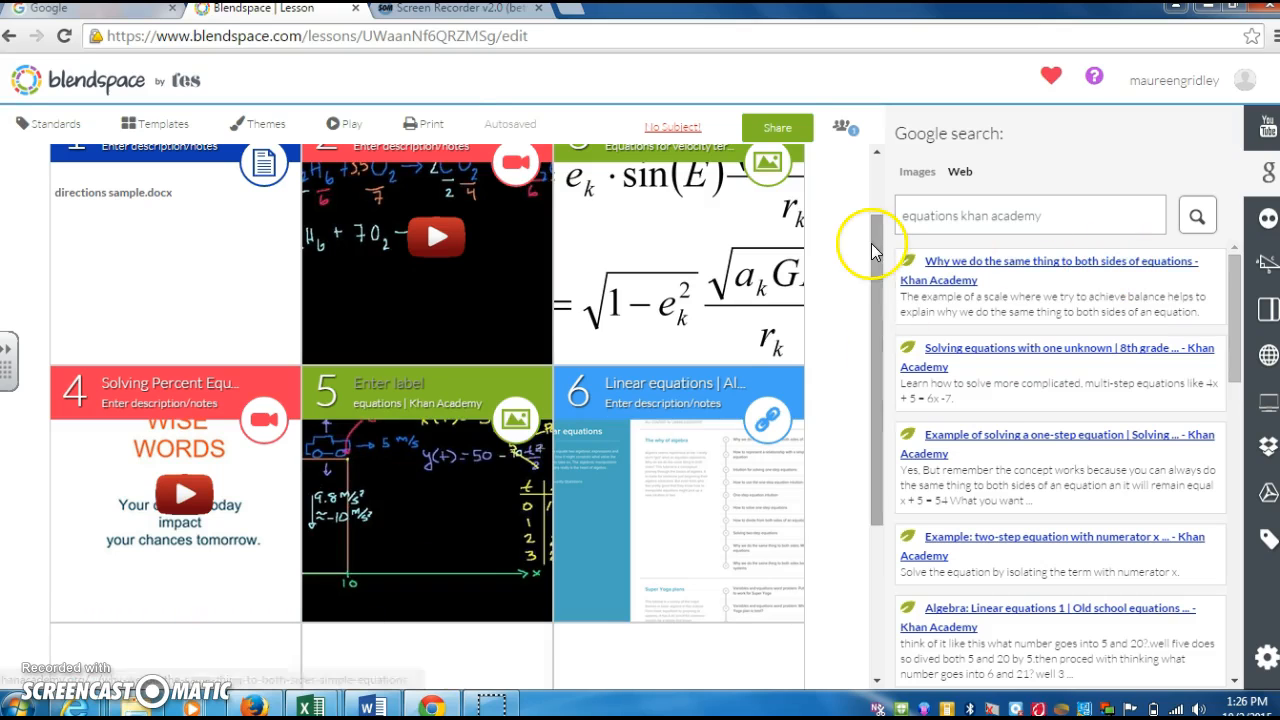
left_click_drag(874, 245, 883, 359)
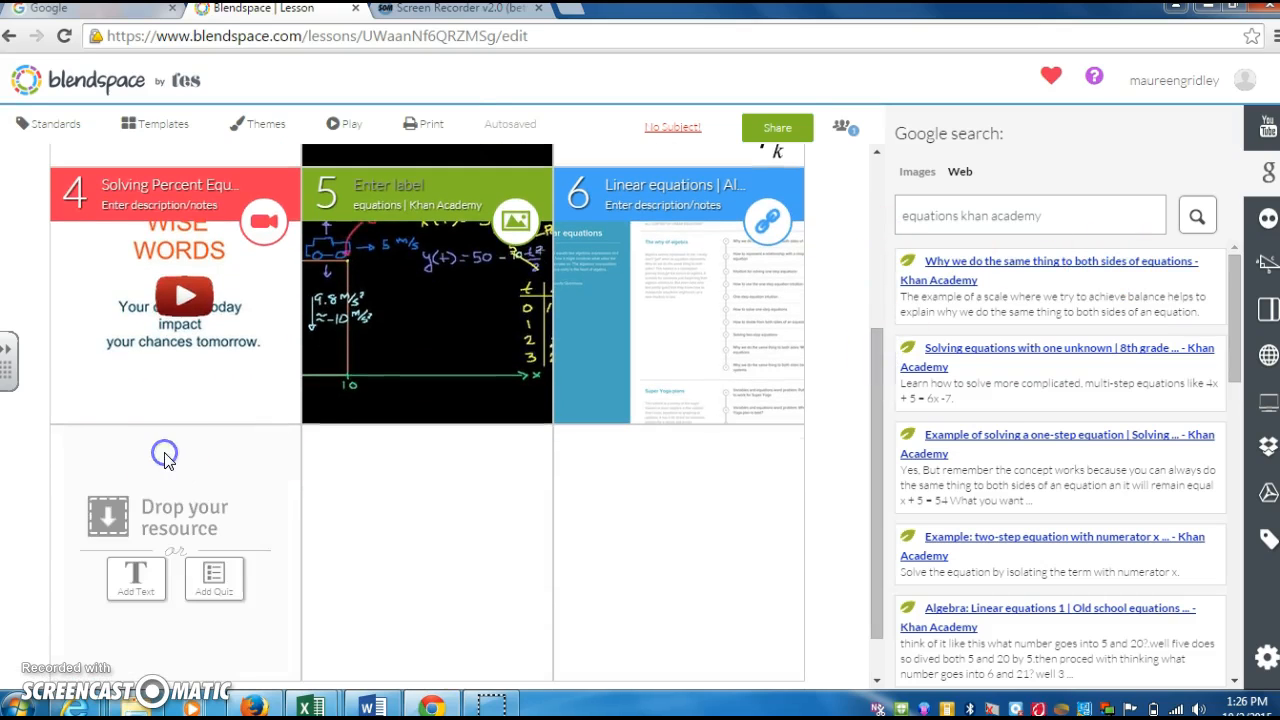
left_click(123, 582)
- Type the prompt about real-life uses of equations, then make it bold and coloured
left_click(545, 325)
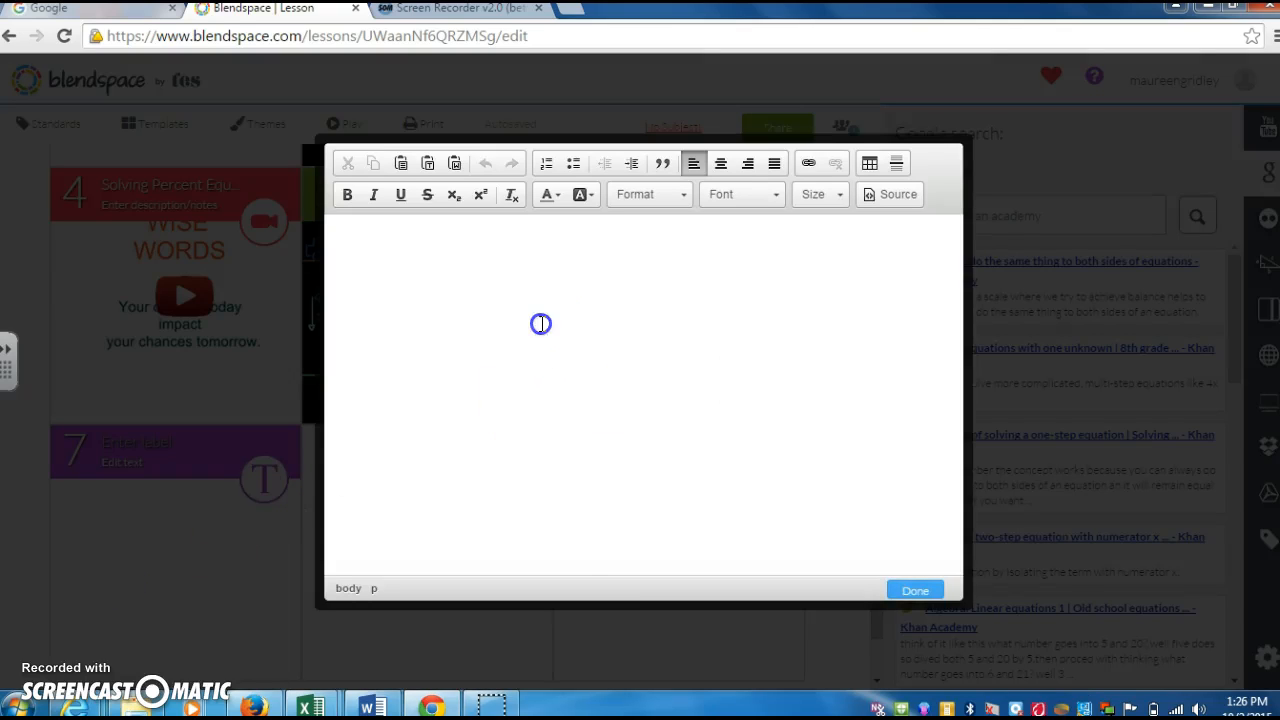
type("P")
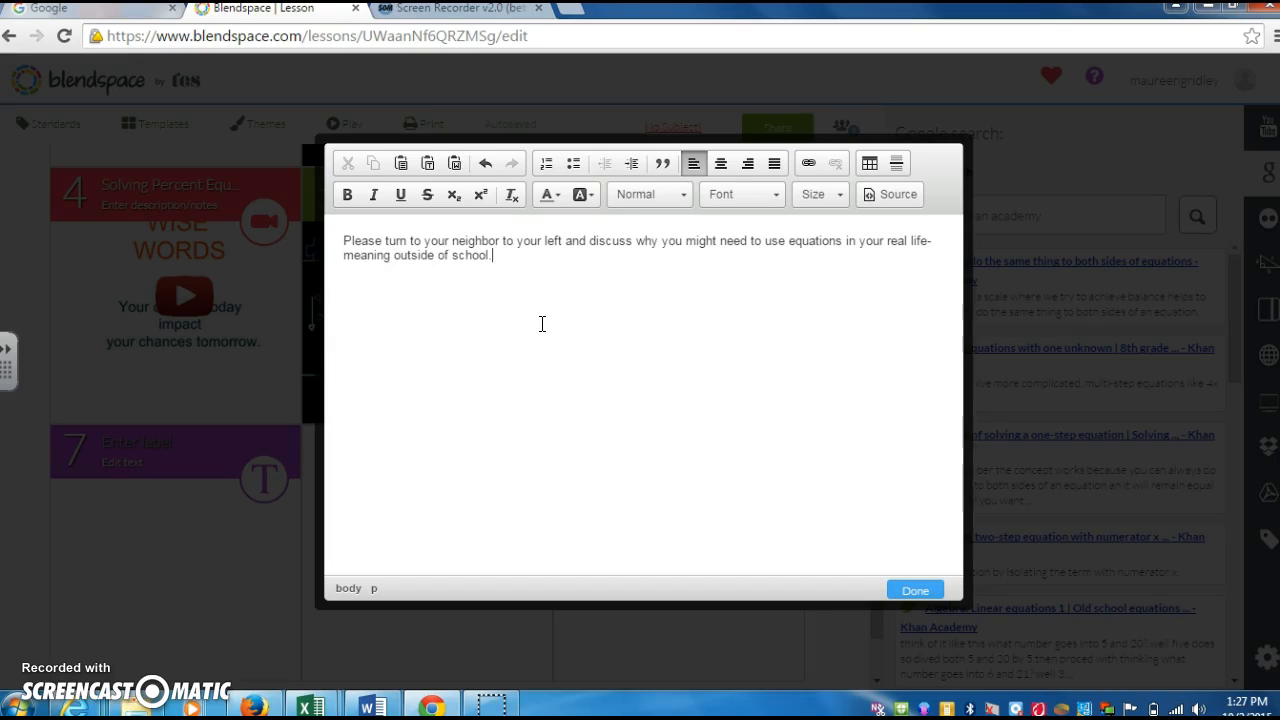
left_click_drag(542, 323, 341, 235)
left_click(347, 194)
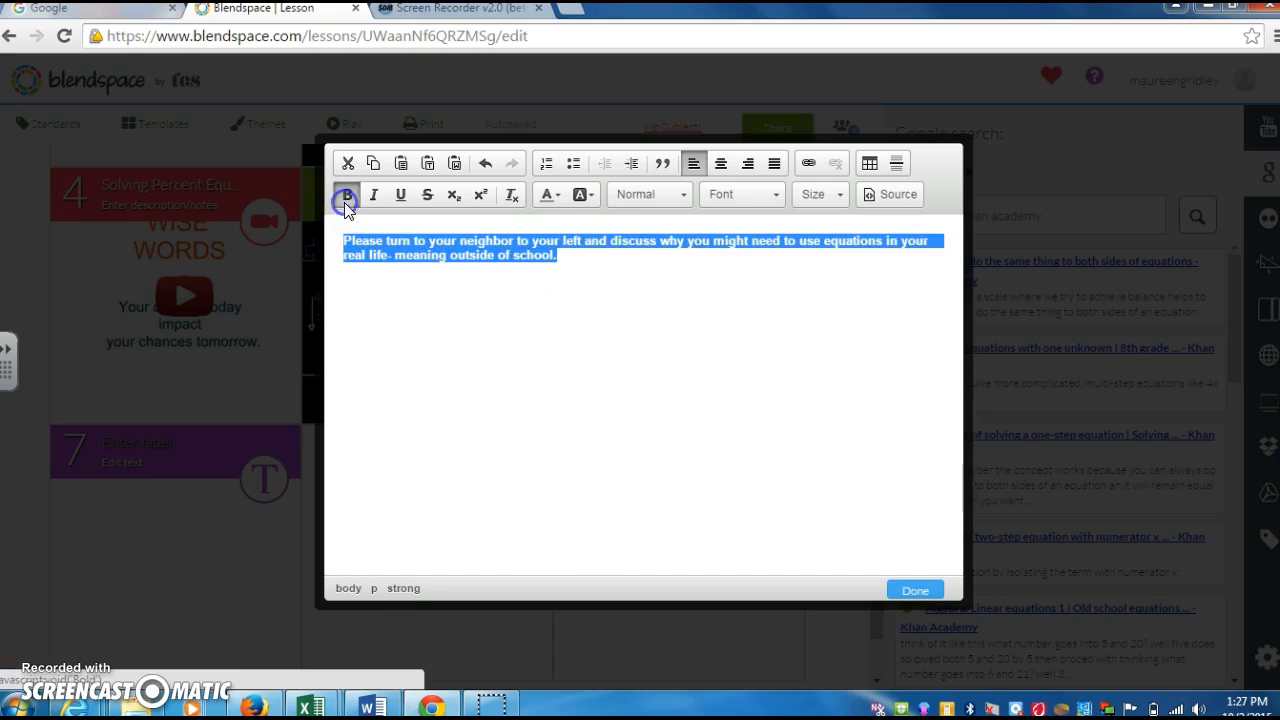
left_click(548, 198)
left_click(635, 253)
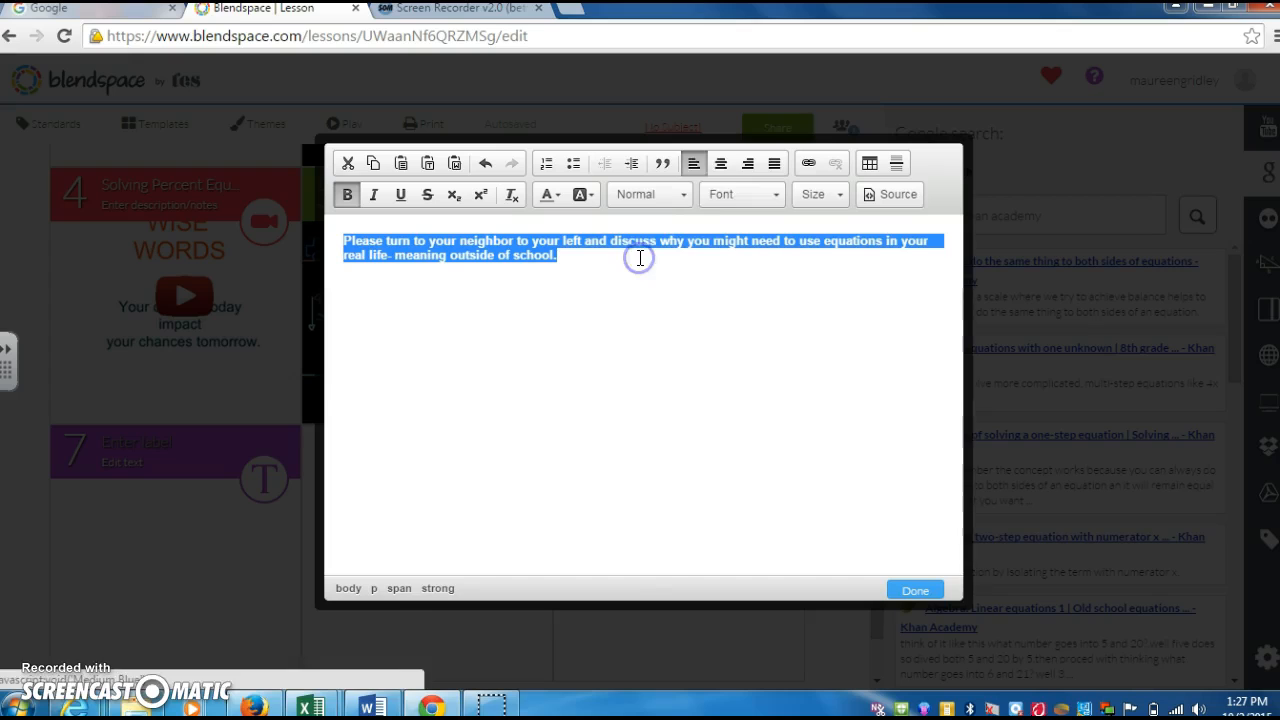
- Set the prompt to Arial size 36, center it, and save text tile 7
left_click(758, 194)
left_click(750, 240)
left_click(835, 194)
left_click_drag(900, 240, 900, 311)
left_click(846, 294)
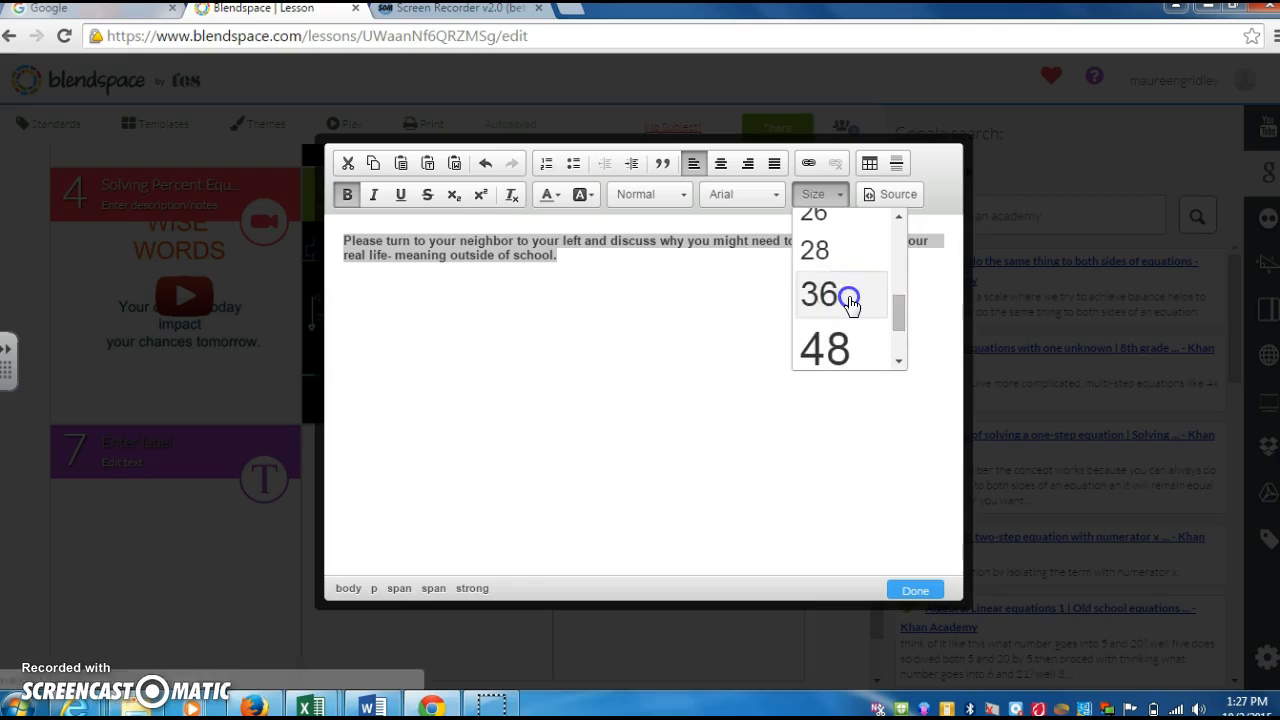
left_click(720, 163)
left_click(914, 590)
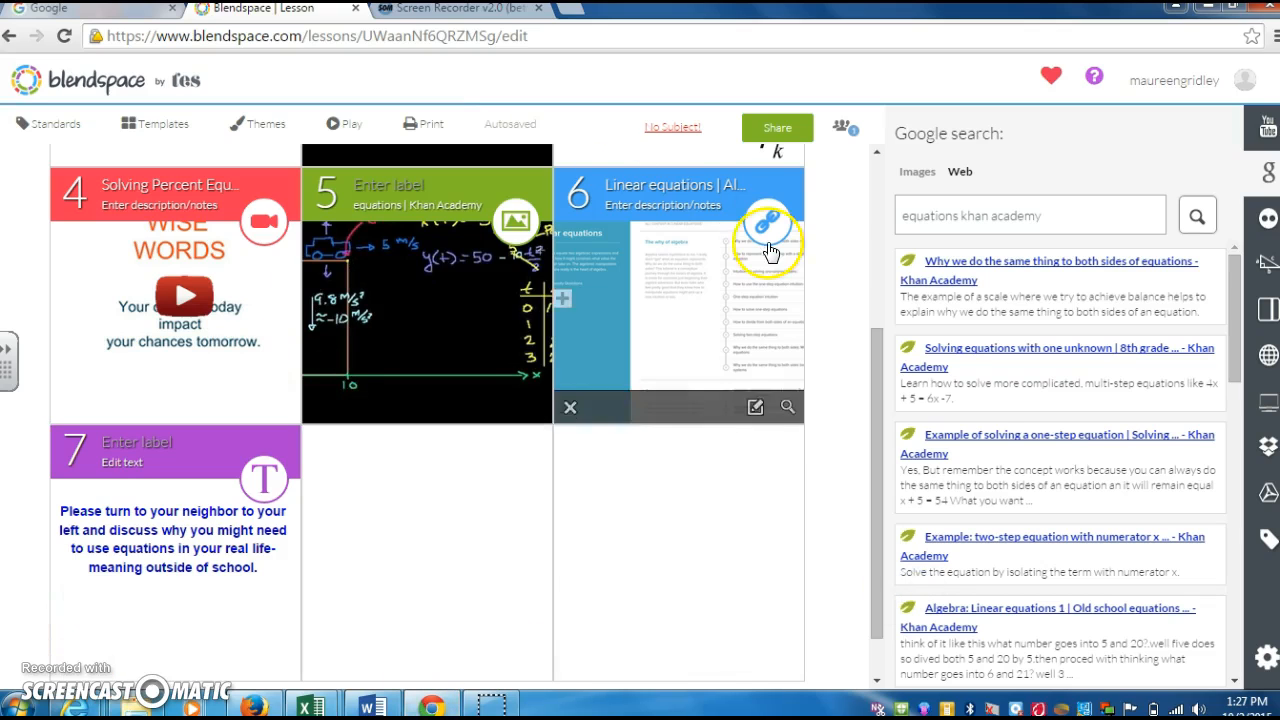
- Replace tile 2's video with the YouTube result 'The beauty of algebra', then open Share
left_click_drag(876, 446, 904, 294)
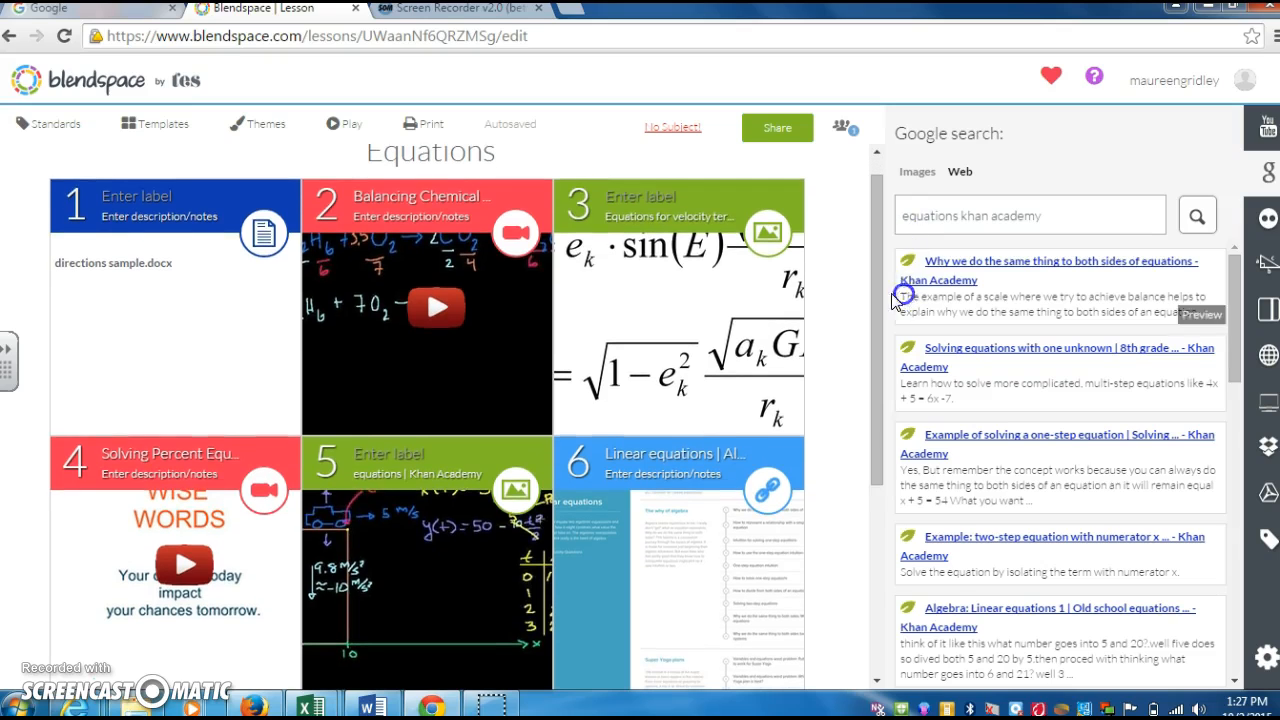
left_click(209, 329)
left_click(157, 238)
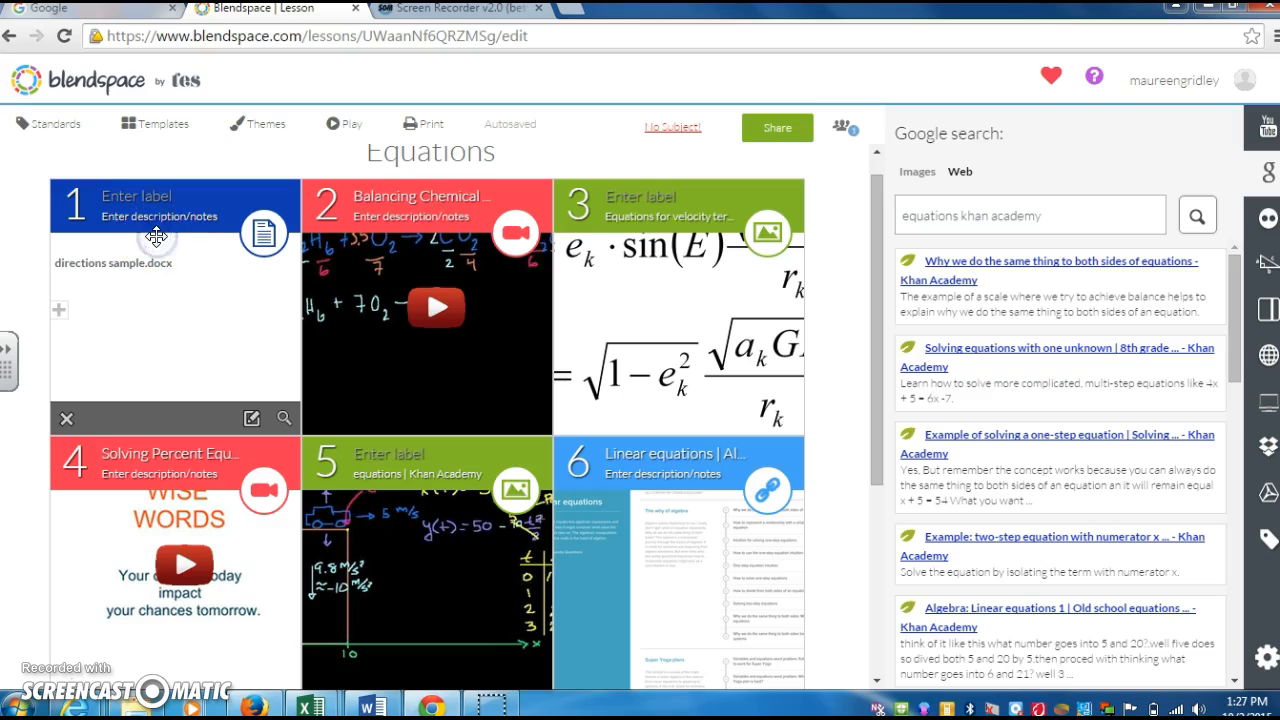
left_click(362, 226)
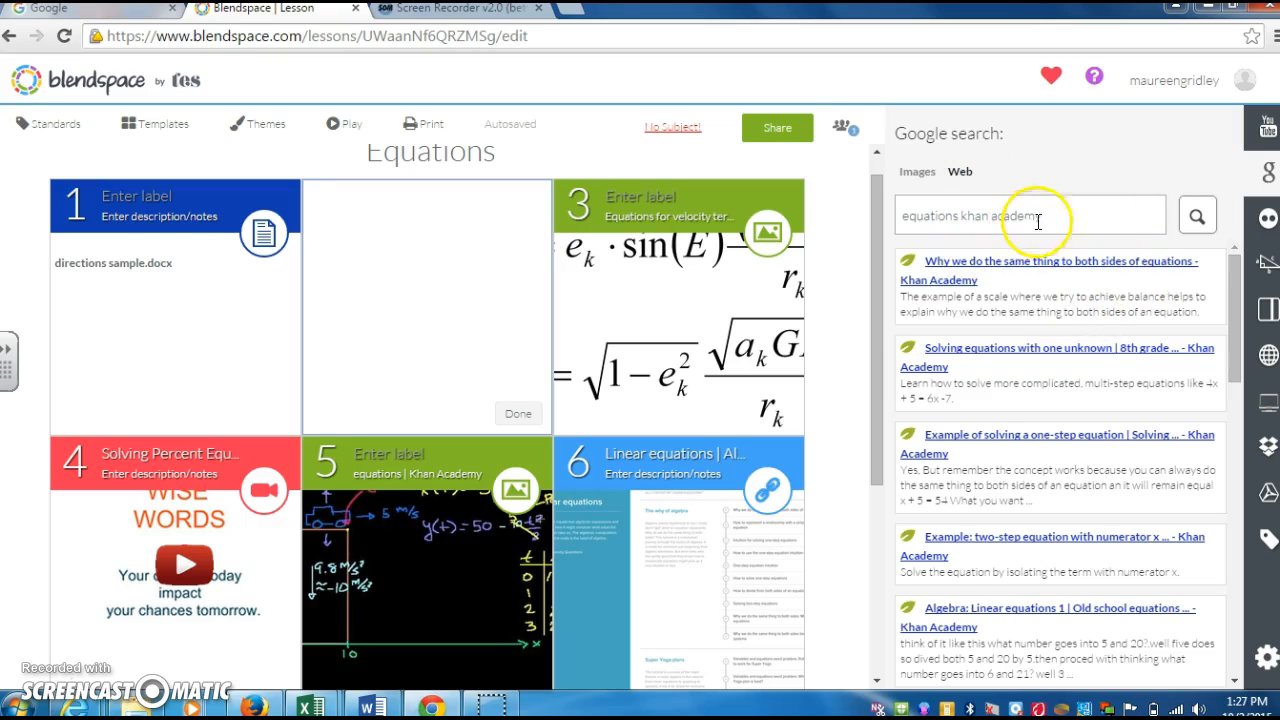
left_click(1268, 127)
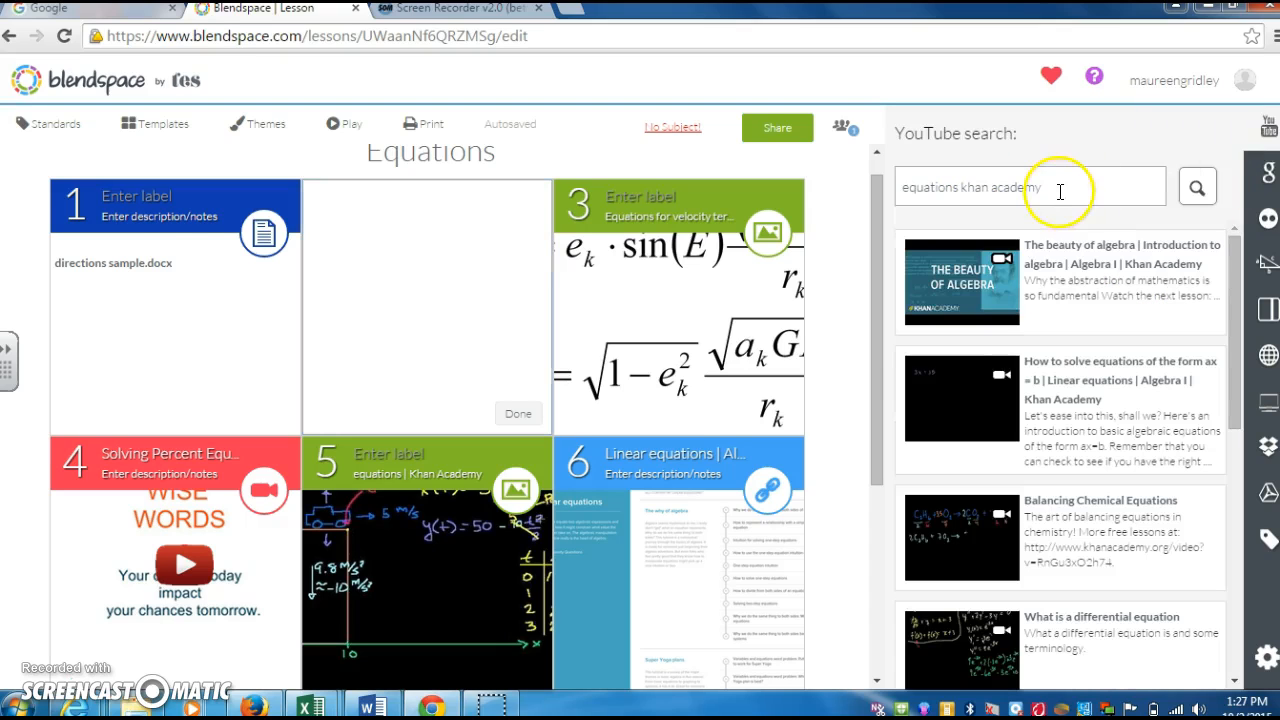
left_click_drag(996, 283, 424, 322)
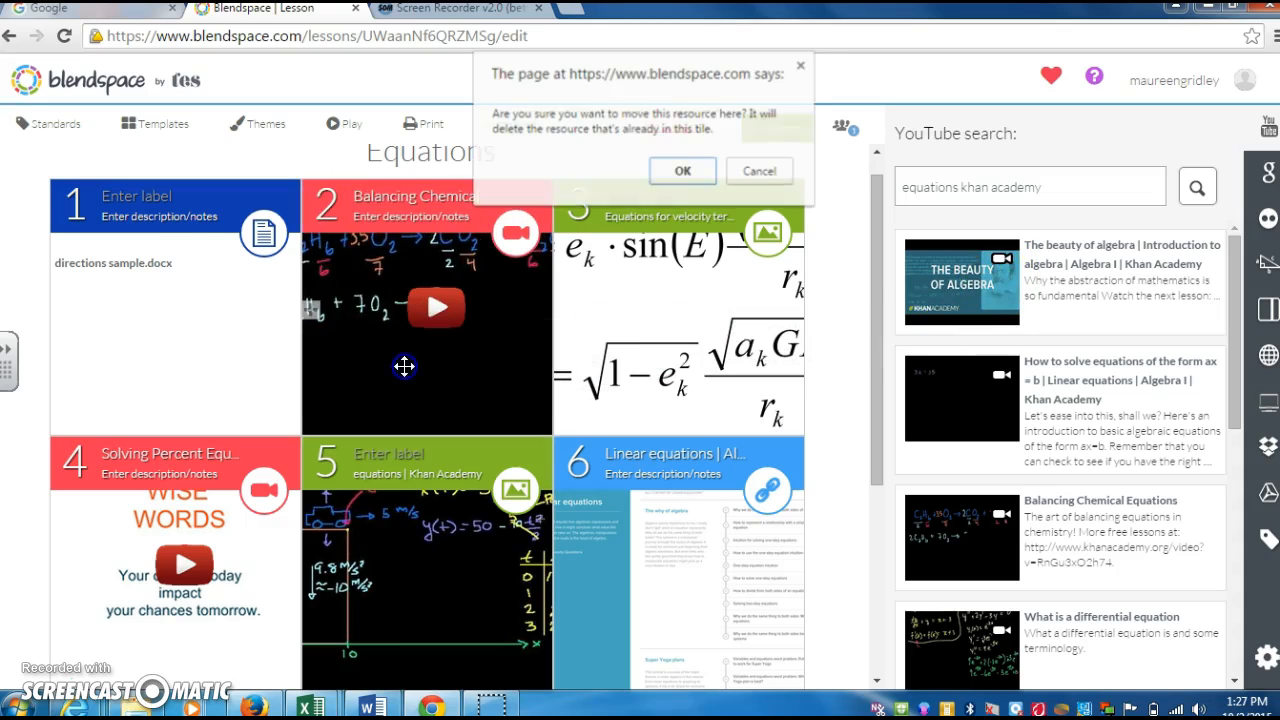
left_click(682, 168)
left_click(682, 200)
left_click(772, 130)
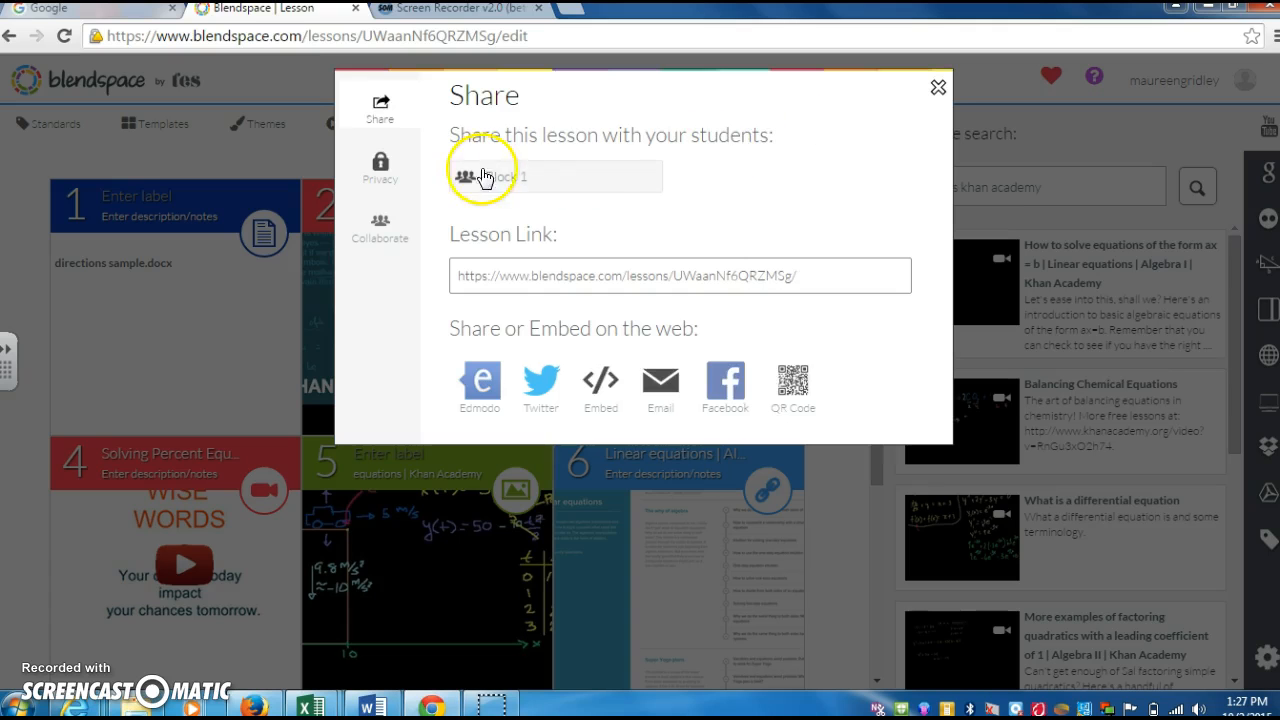
- Share the lesson with Block 1 and review its Privacy and Collaborate settings
left_click(545, 178)
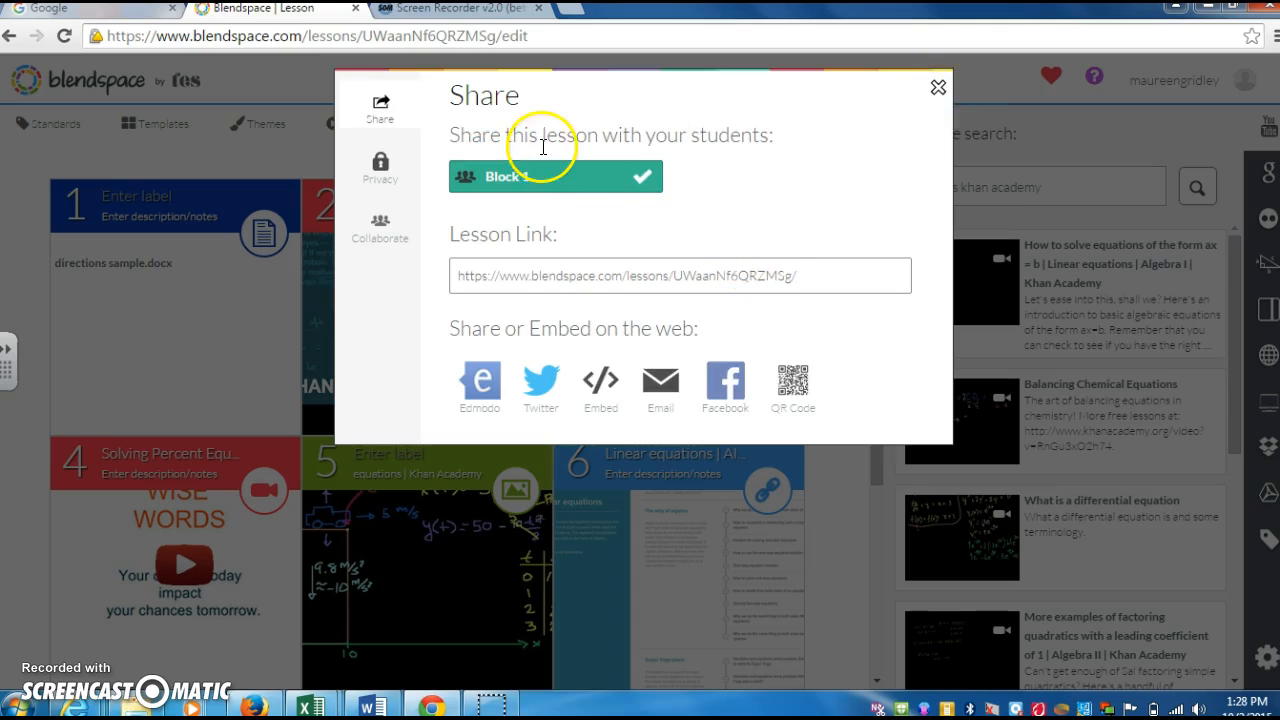
left_click(384, 178)
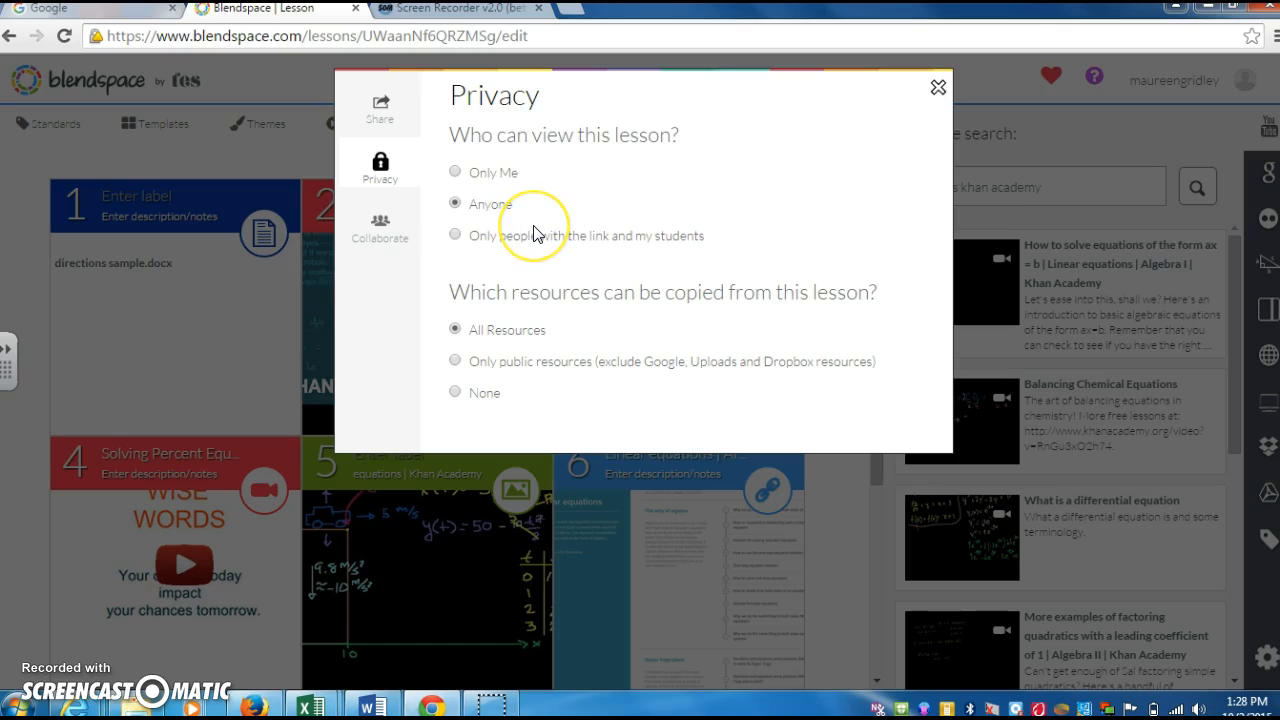
left_click(365, 238)
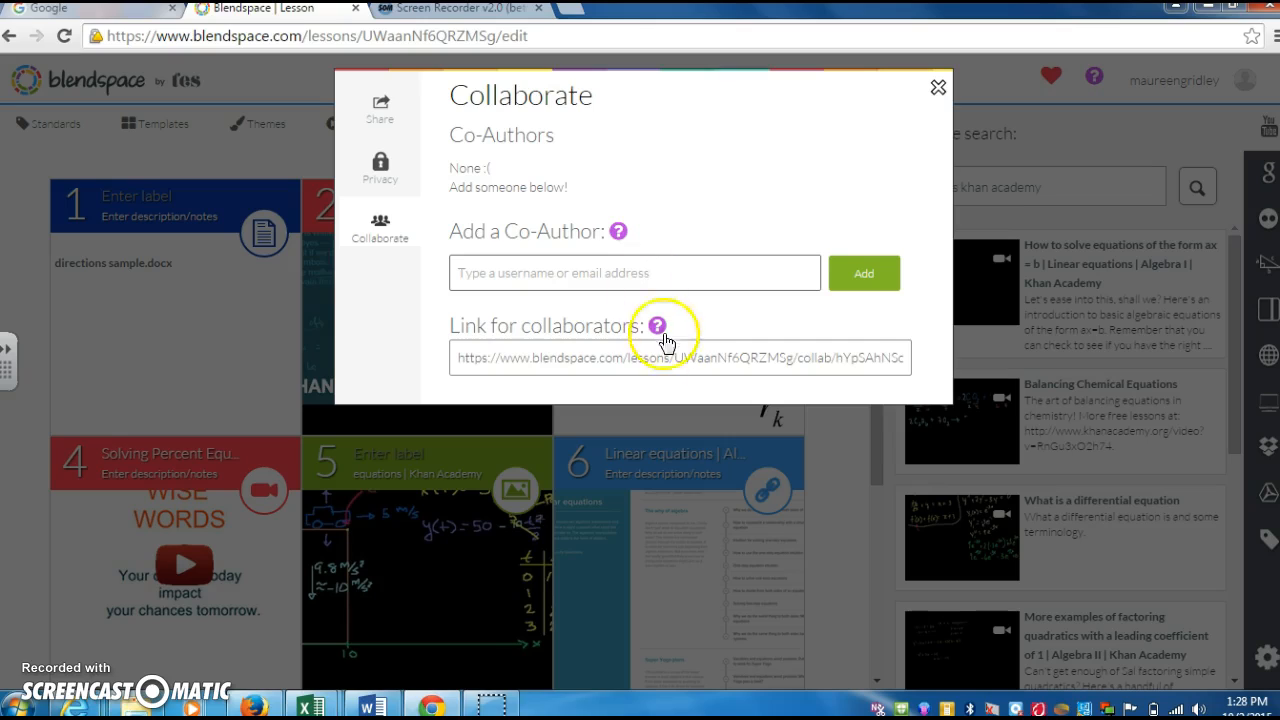
left_click(686, 369)
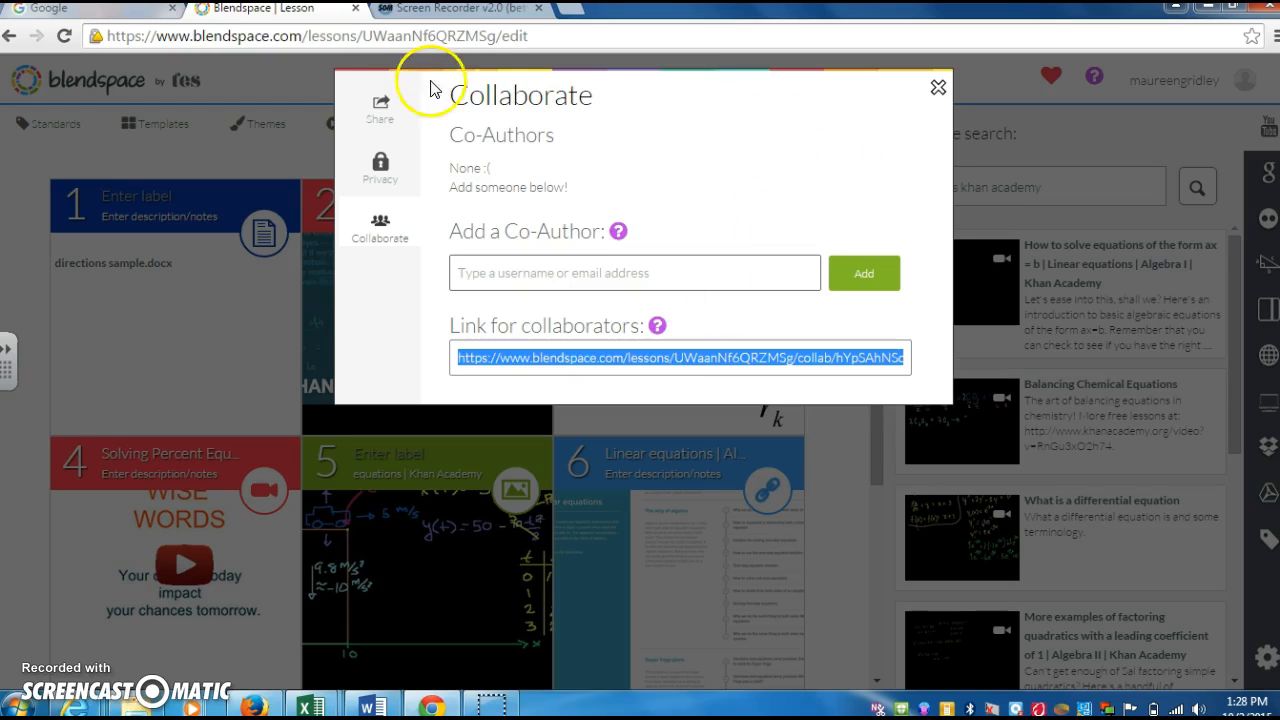
left_click(381, 103)
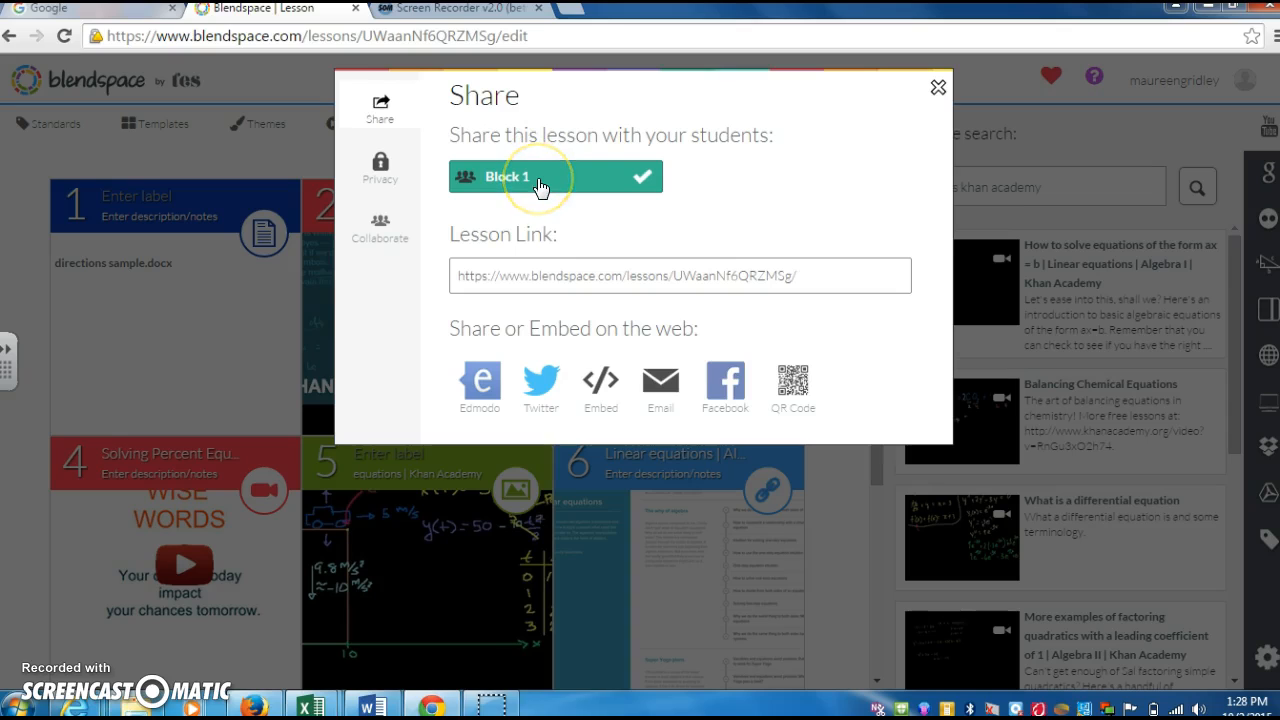
- Copy the lesson link and close the sharing window
left_click(596, 273)
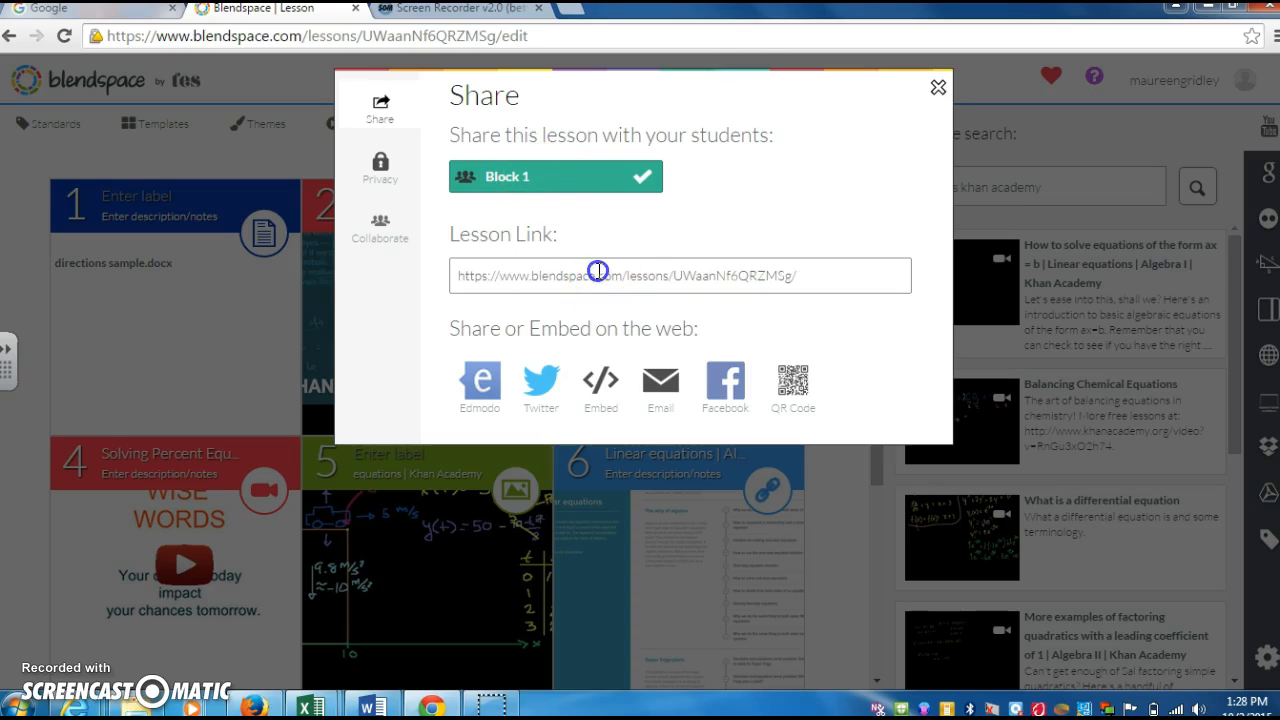
left_click(598, 273)
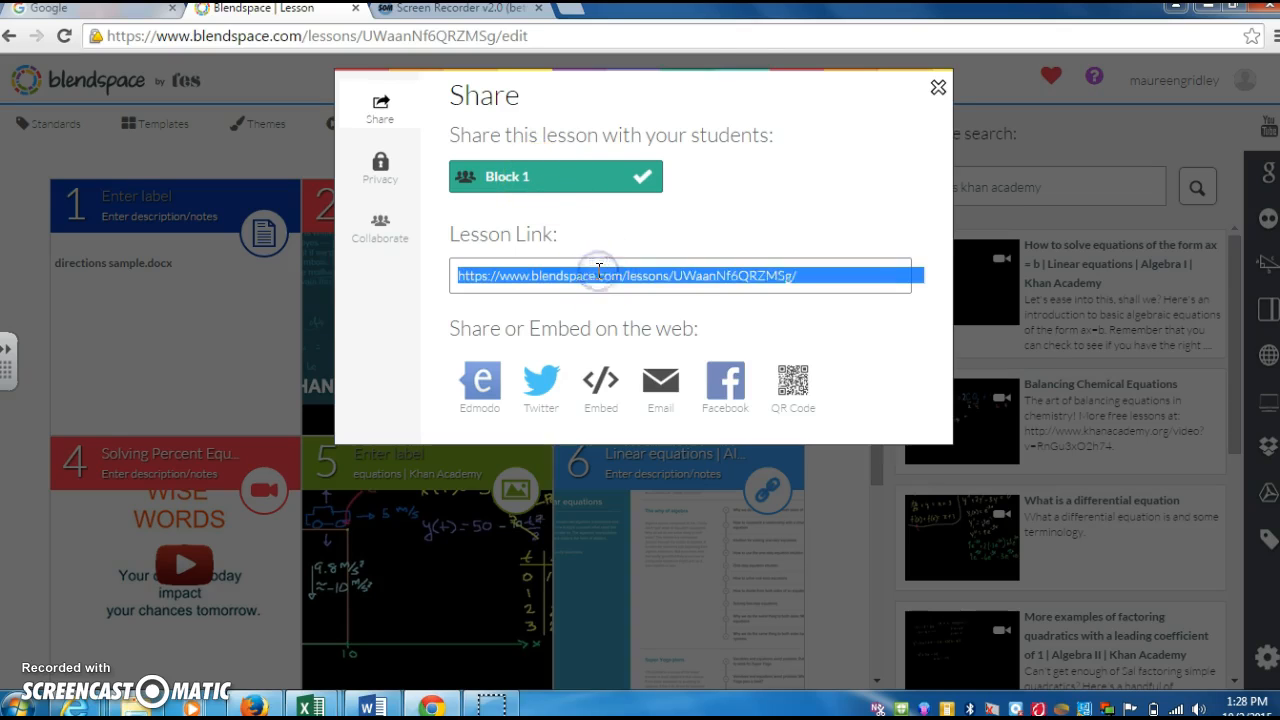
right_click(598, 271)
left_click(697, 284)
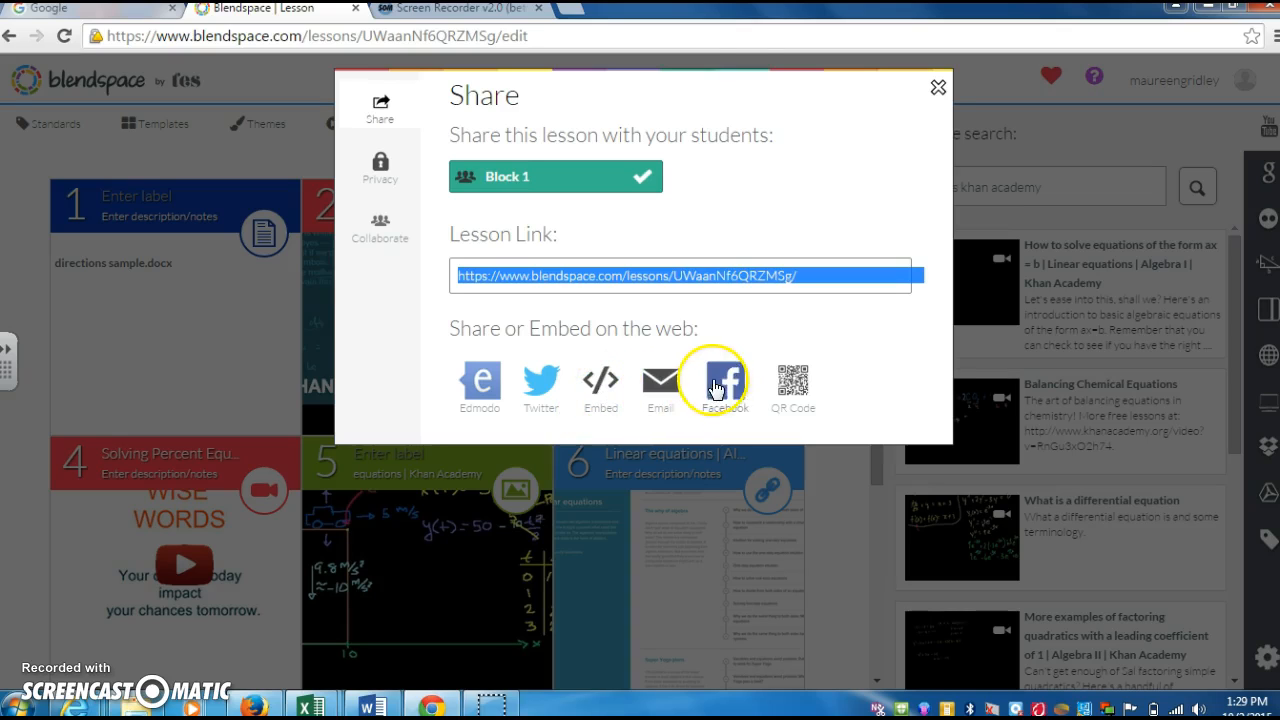
left_click(938, 90)
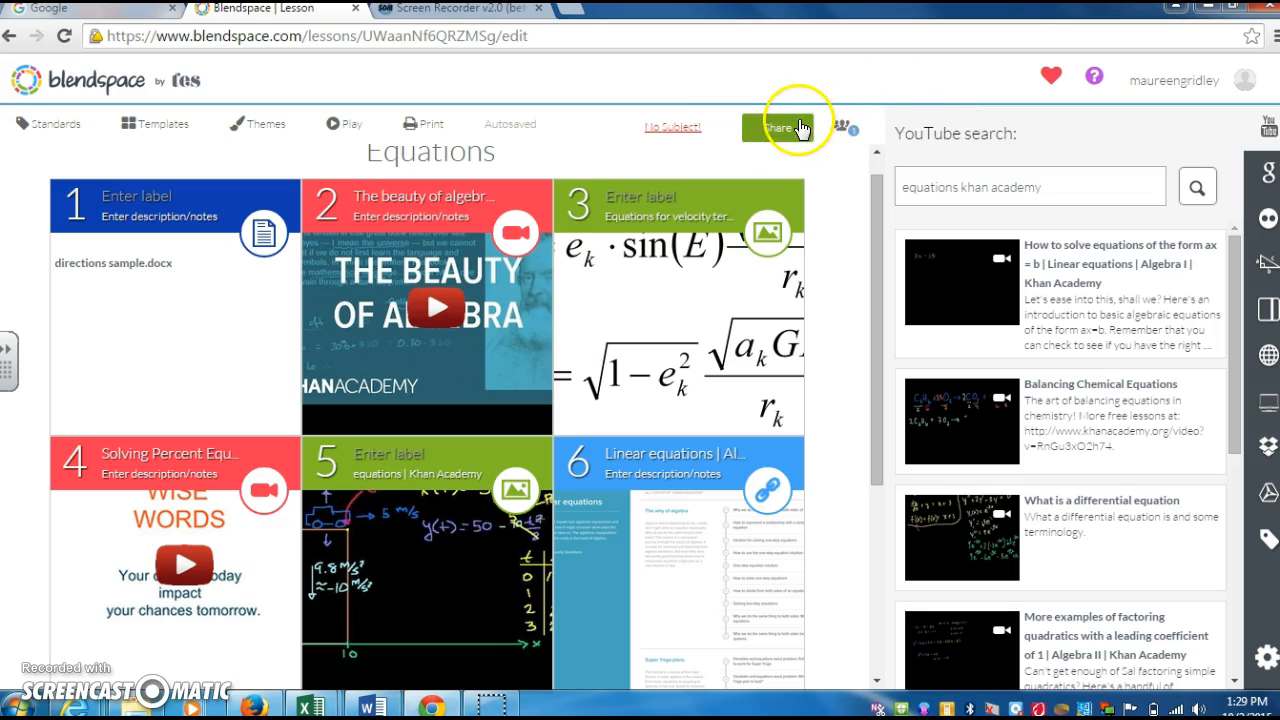
left_click(95, 84)
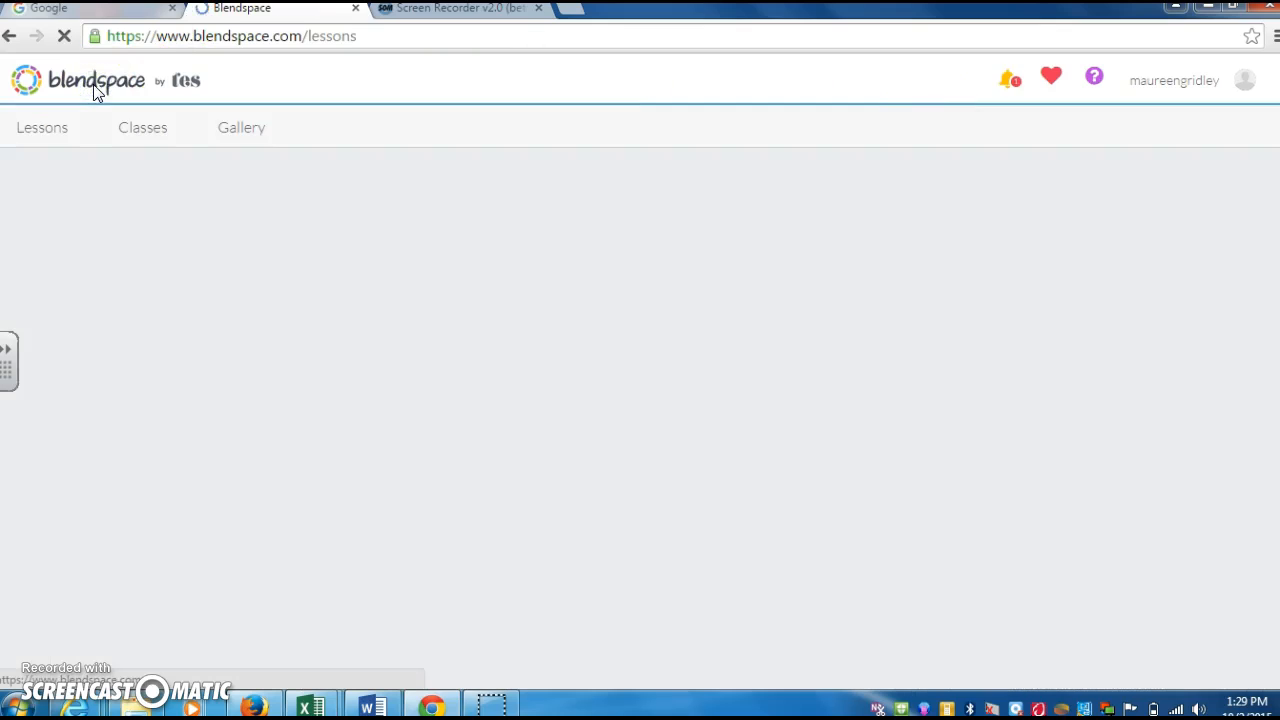
left_click(125, 365)
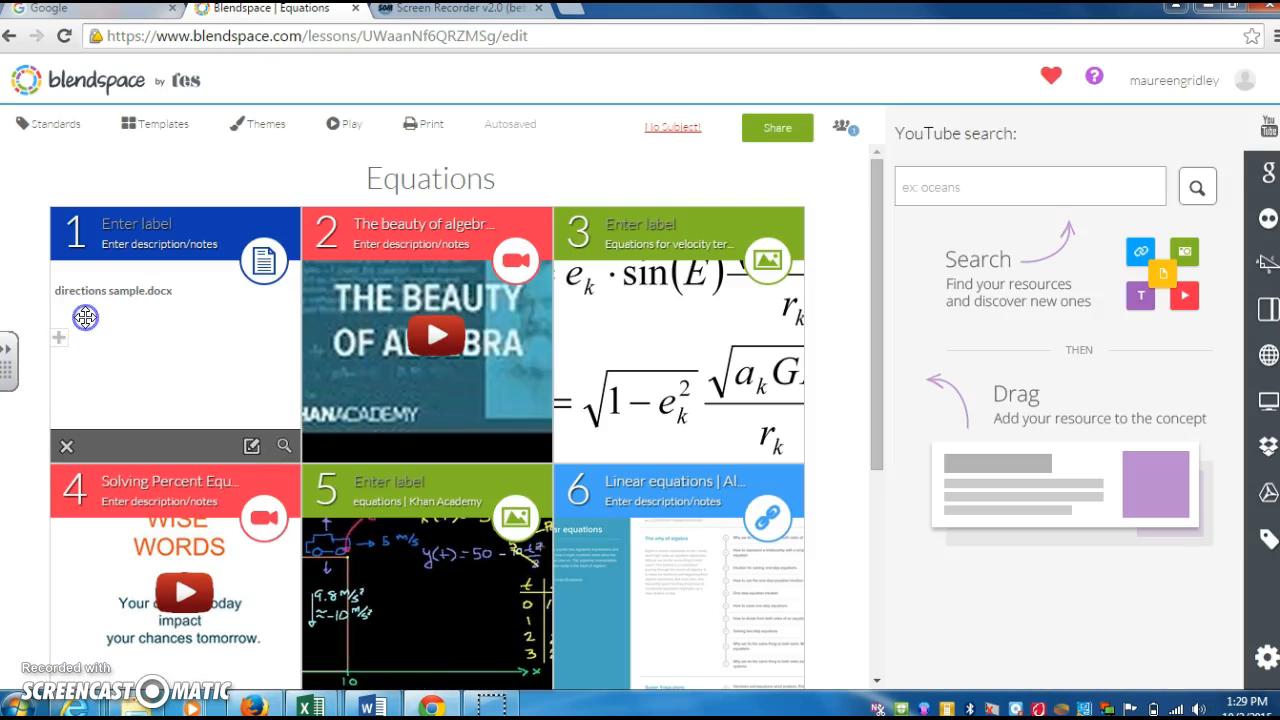
left_click(166, 340)
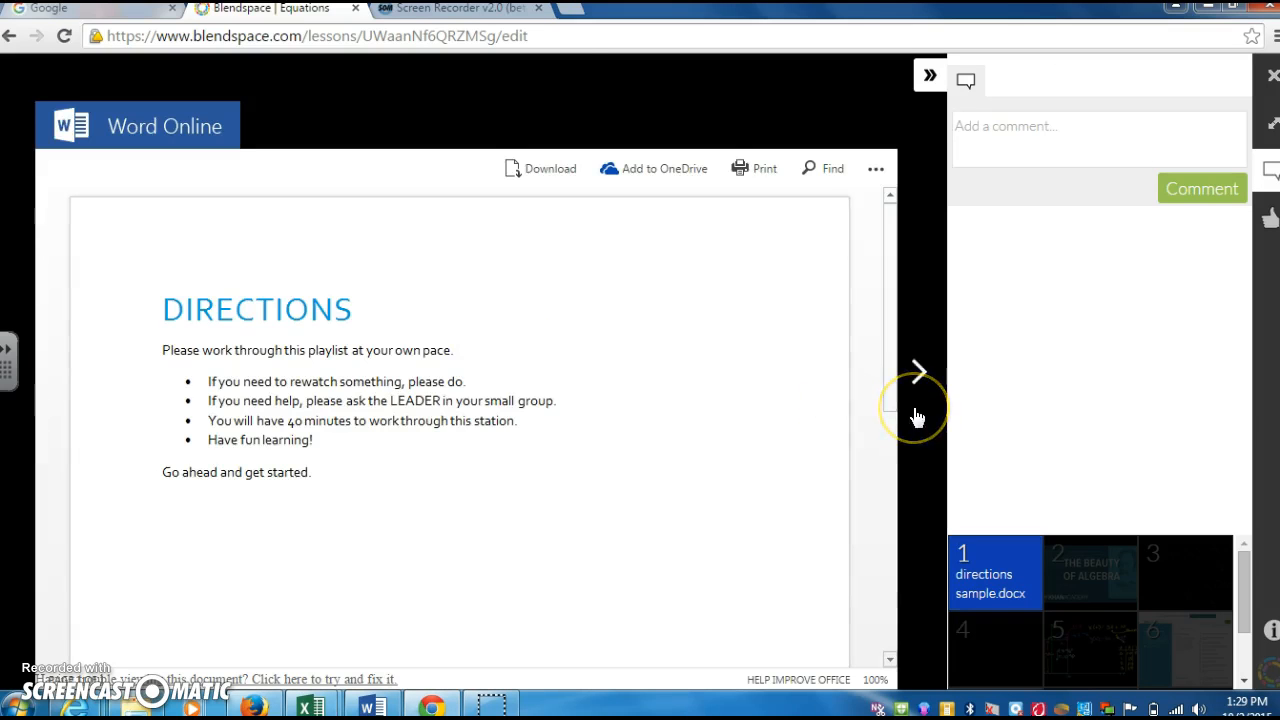
left_click(1033, 138)
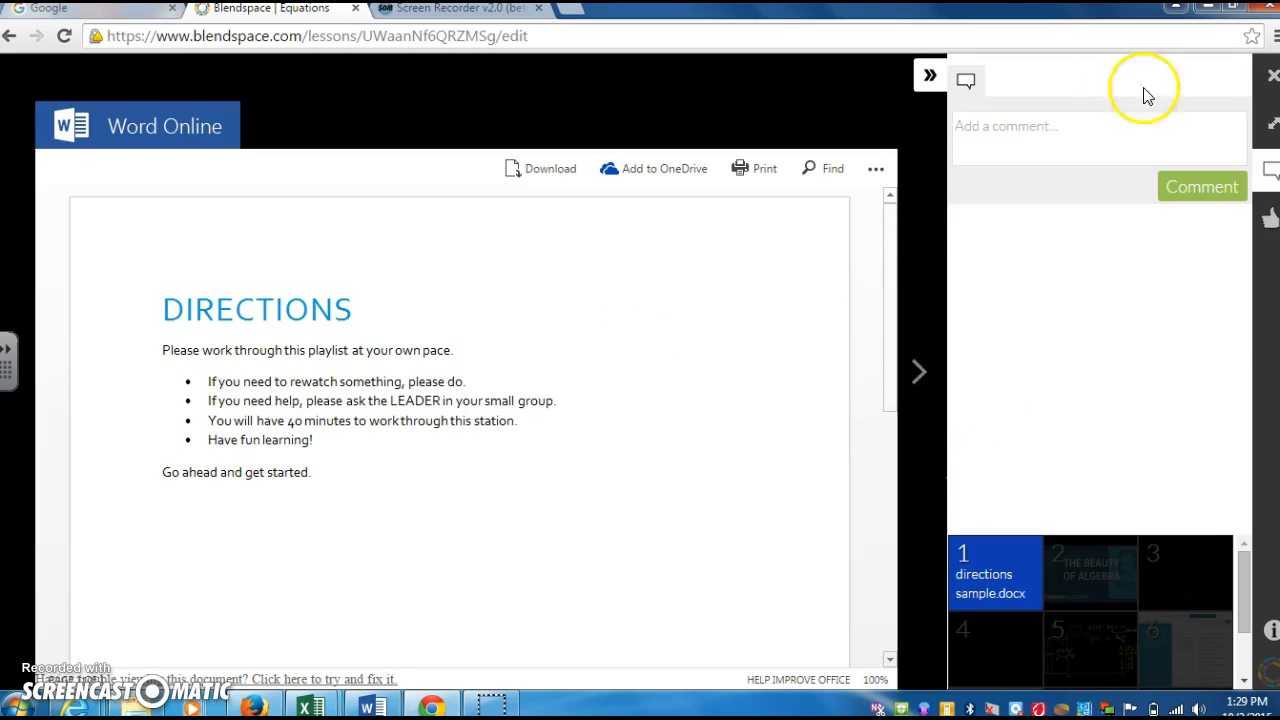
left_click(1272, 84)
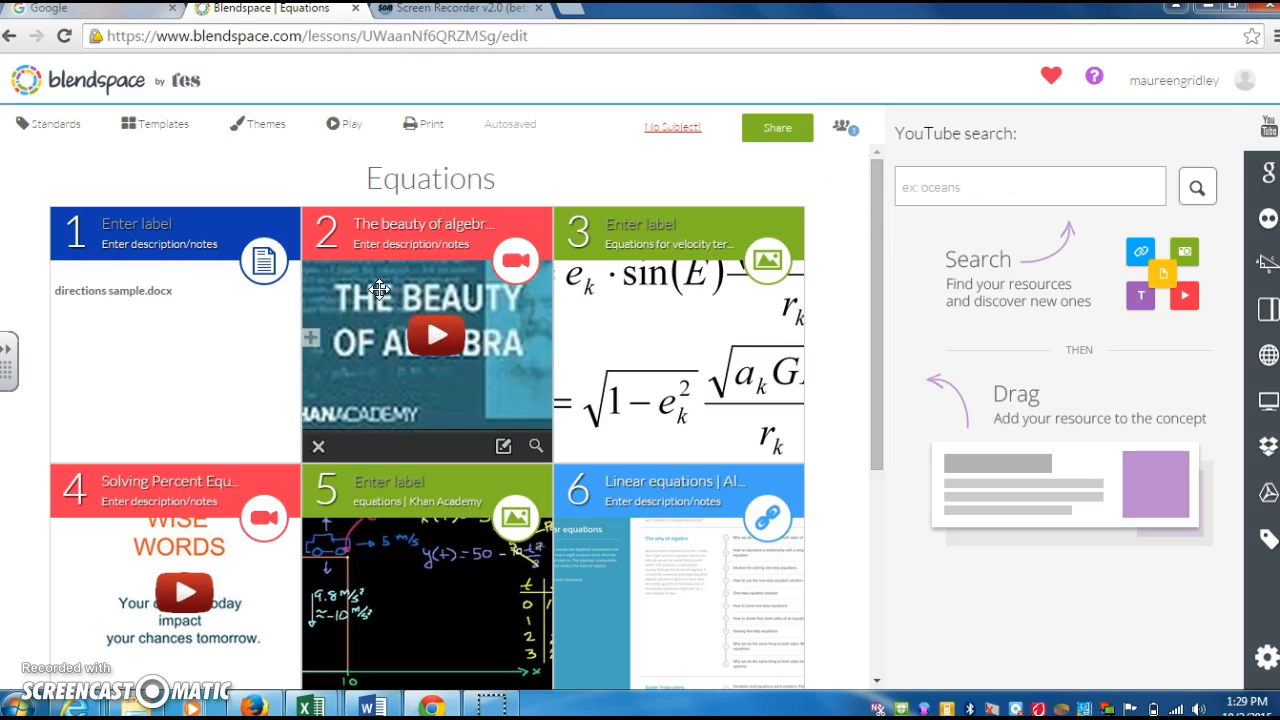
left_click(595, 597)
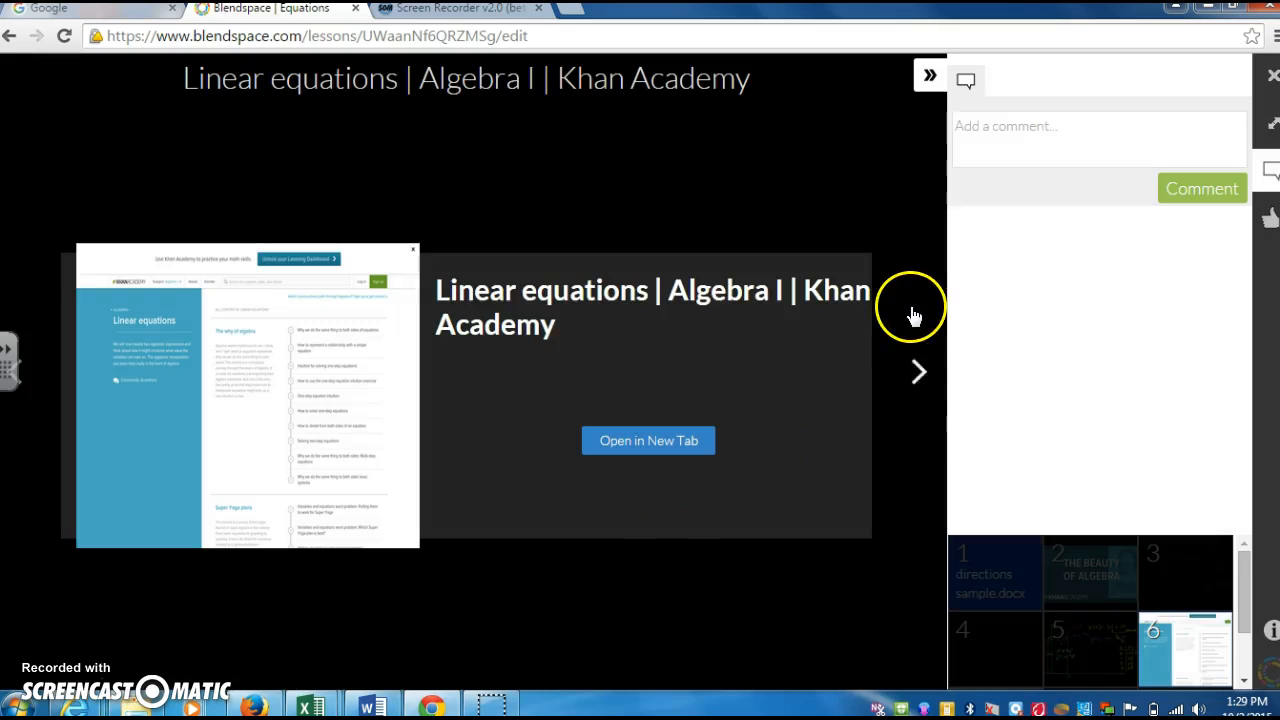
left_click(918, 372)
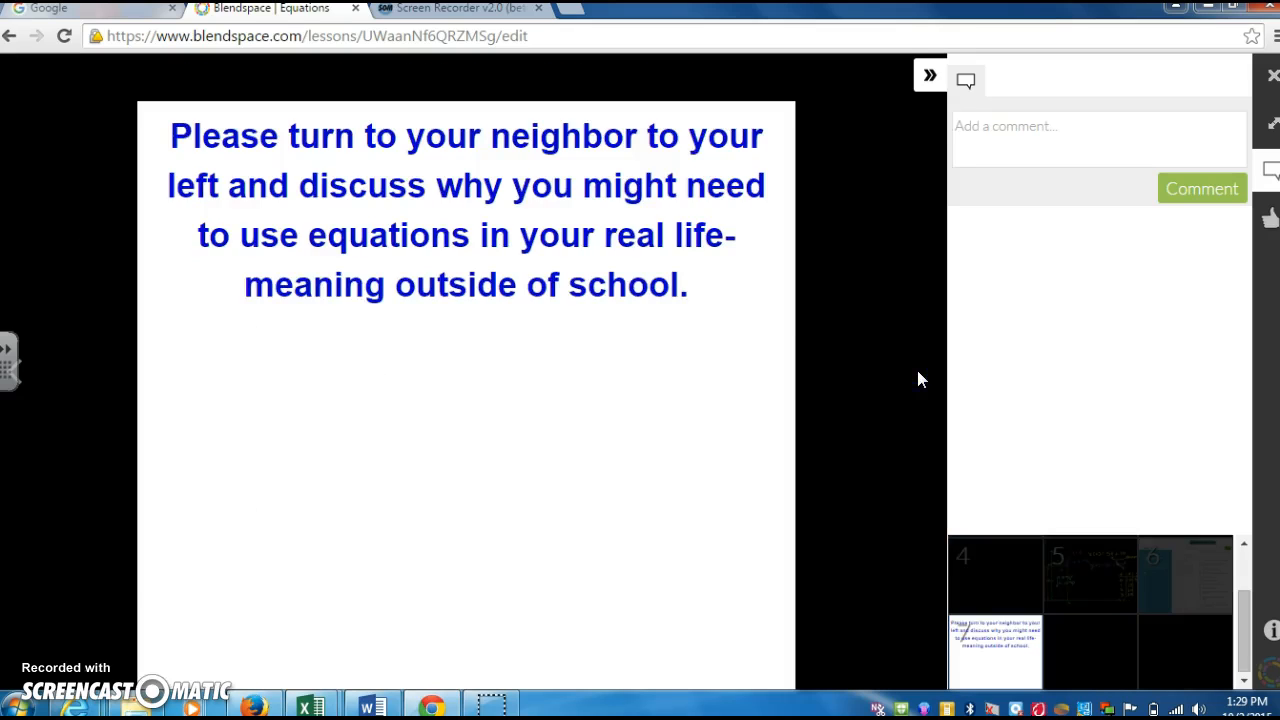
left_click(22, 388)
left_click(22, 388)
left_click(22, 388)
left_click(22, 388)
left_click(22, 388)
left_click(22, 388)
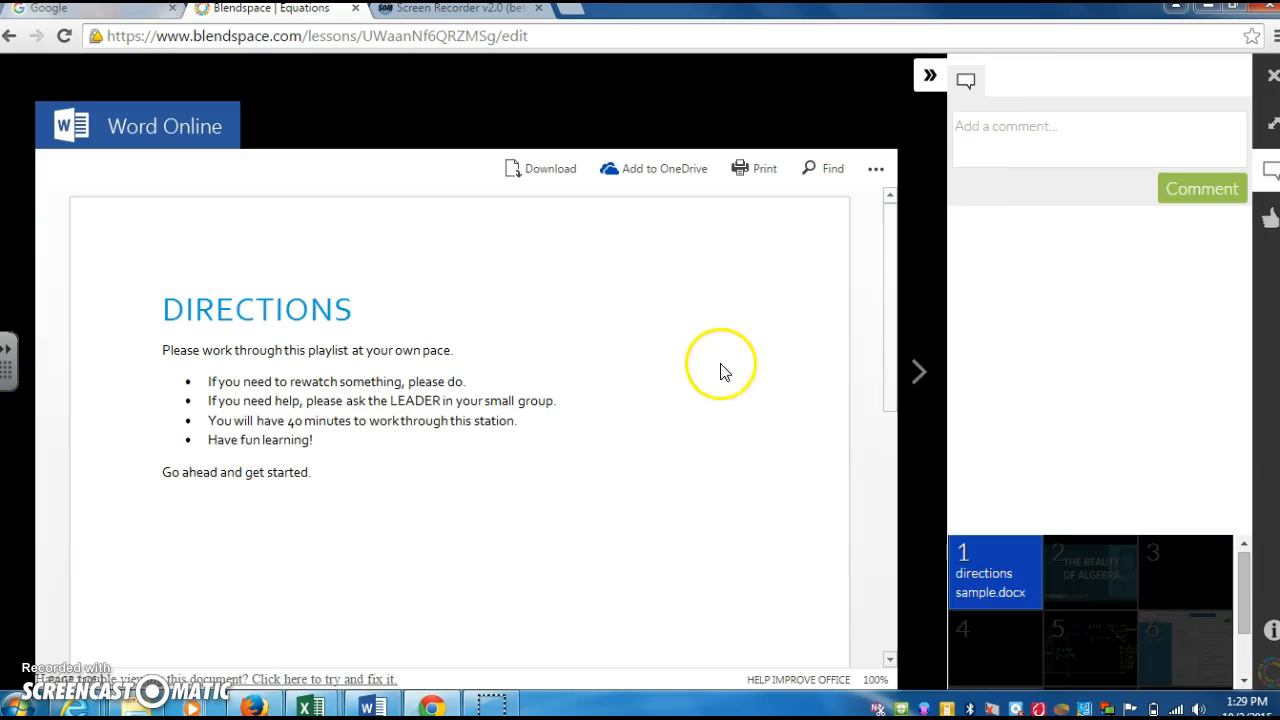
left_click(917, 373)
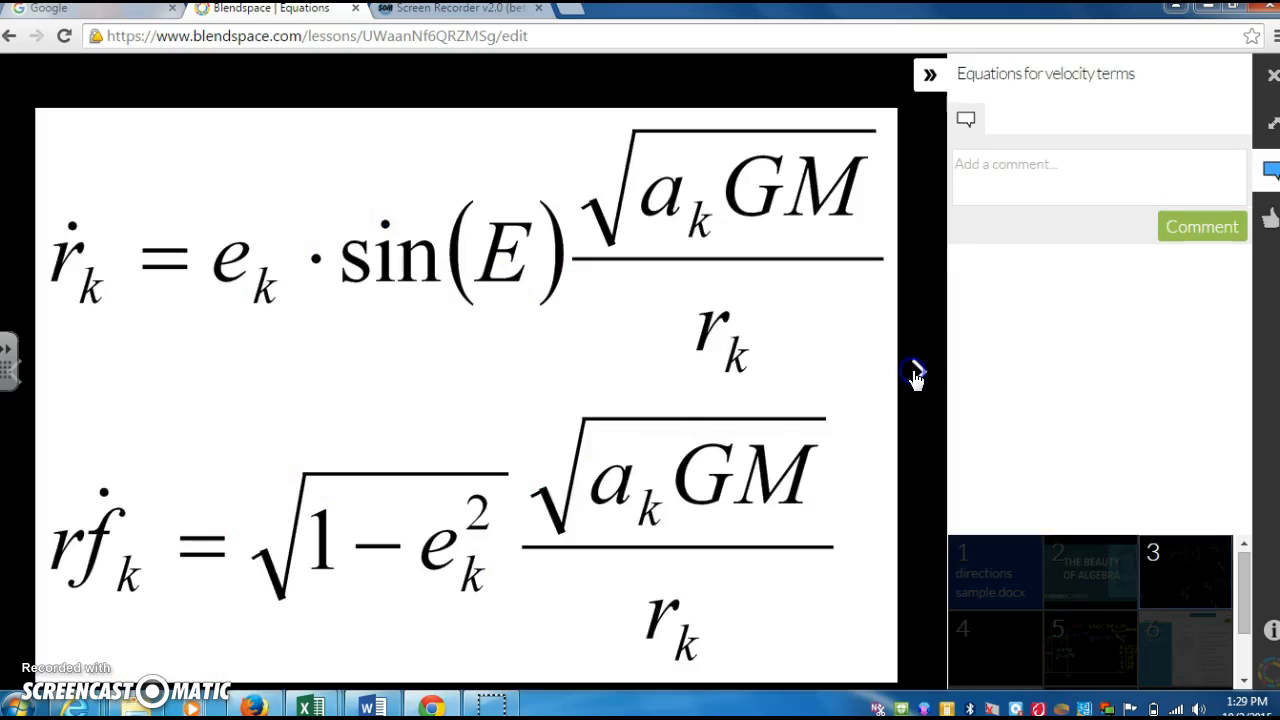
left_click(917, 373)
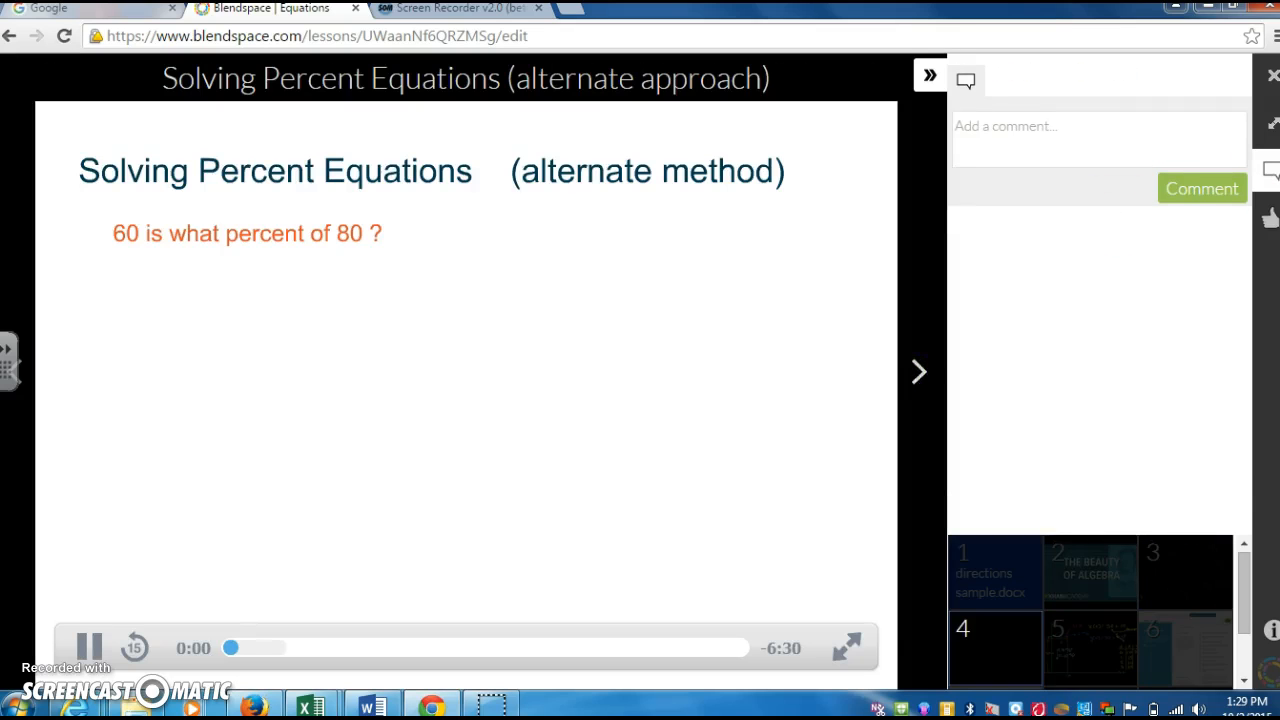
left_click(1272, 76)
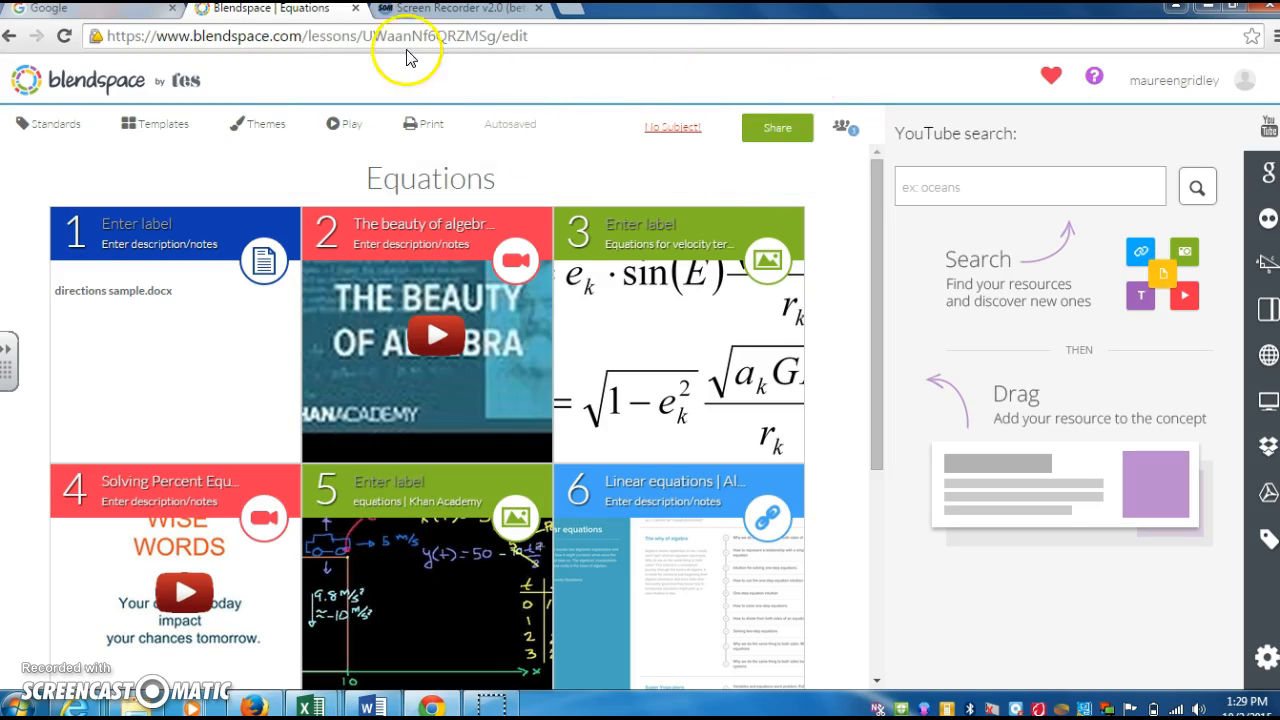
- Open My Classes and review Block 1's class code and its two joined students
left_click(80, 82)
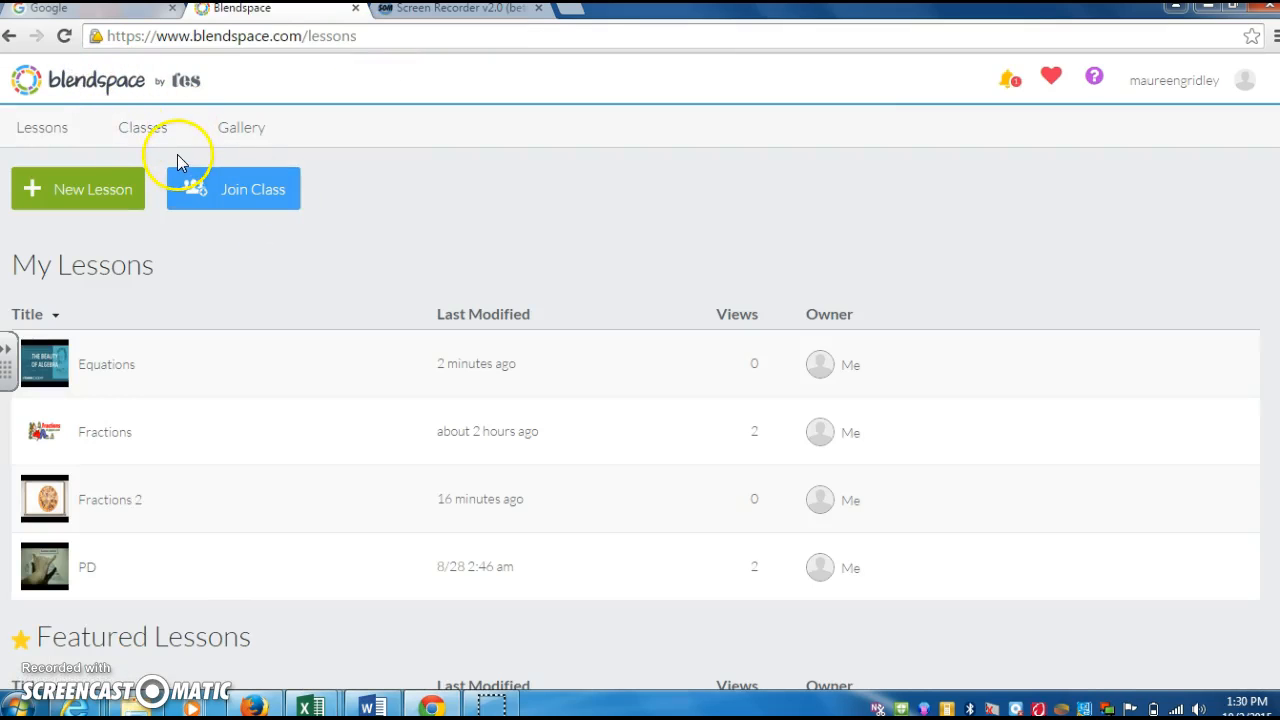
left_click(142, 130)
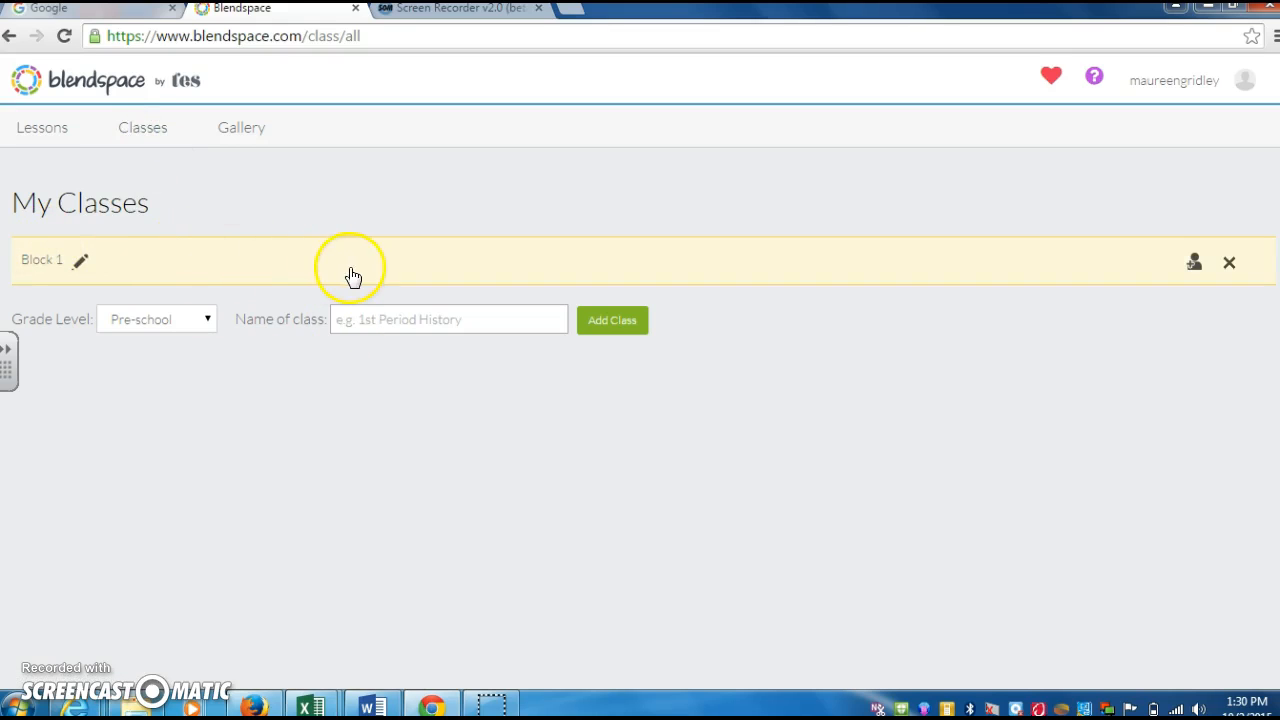
left_click(1194, 262)
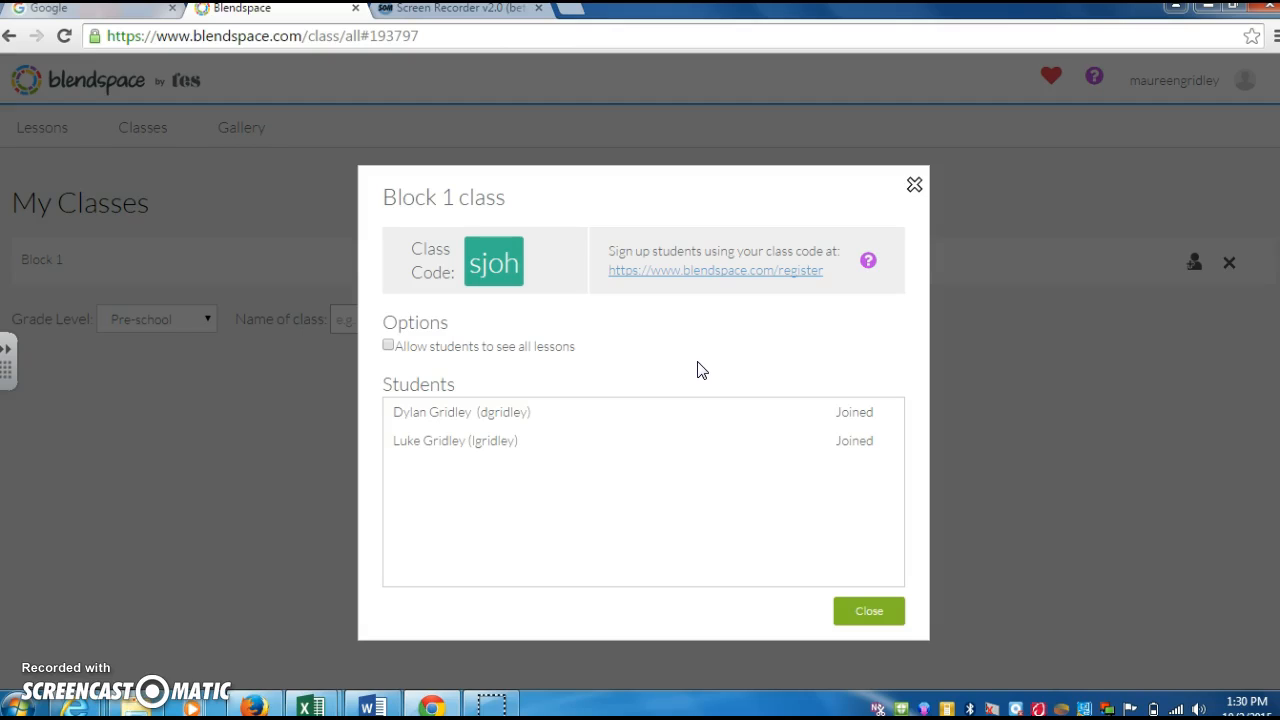
mouse_move(535, 460)
mouse_move(551, 420)
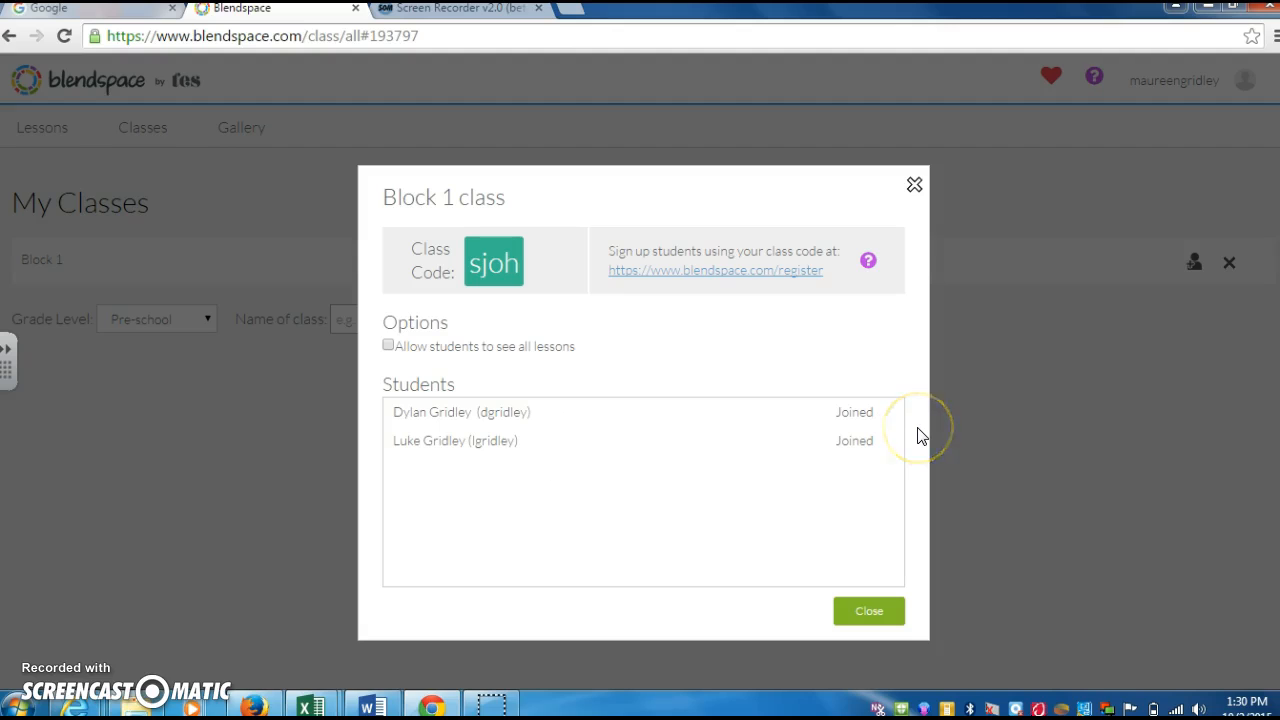
left_click(914, 187)
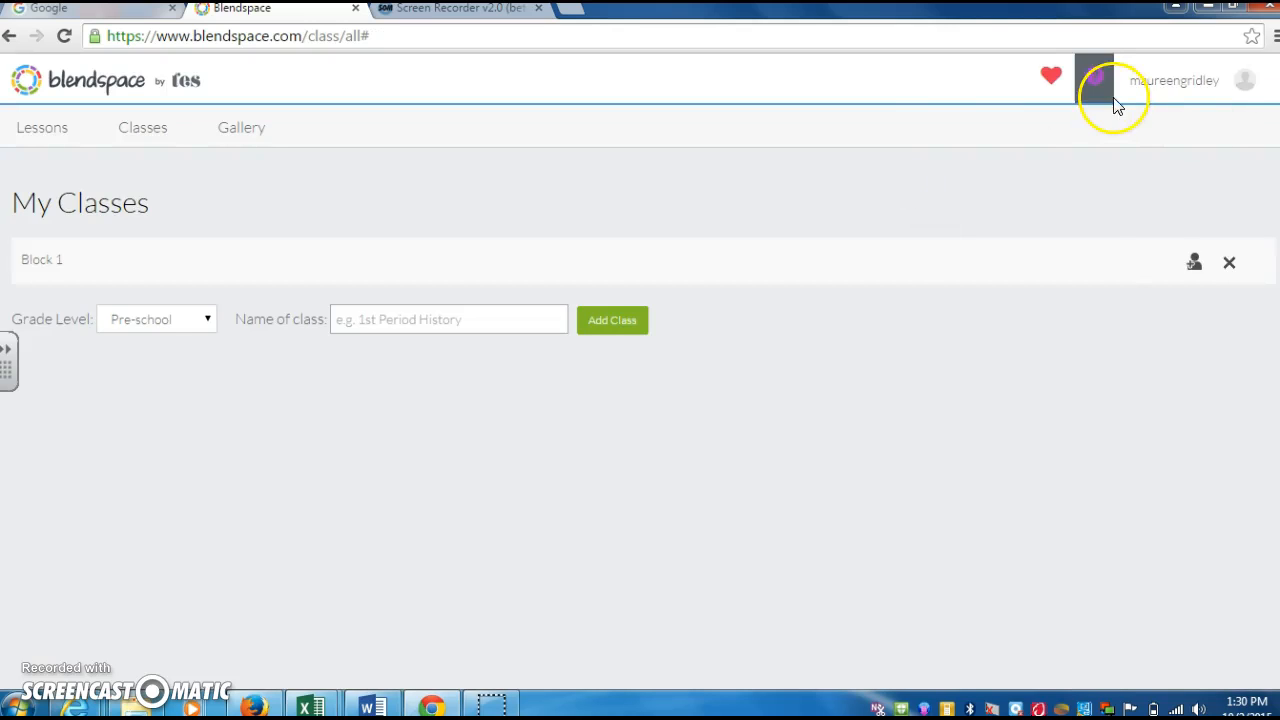
- Sign out of the teacher account and go to sign-up
left_click(1200, 86)
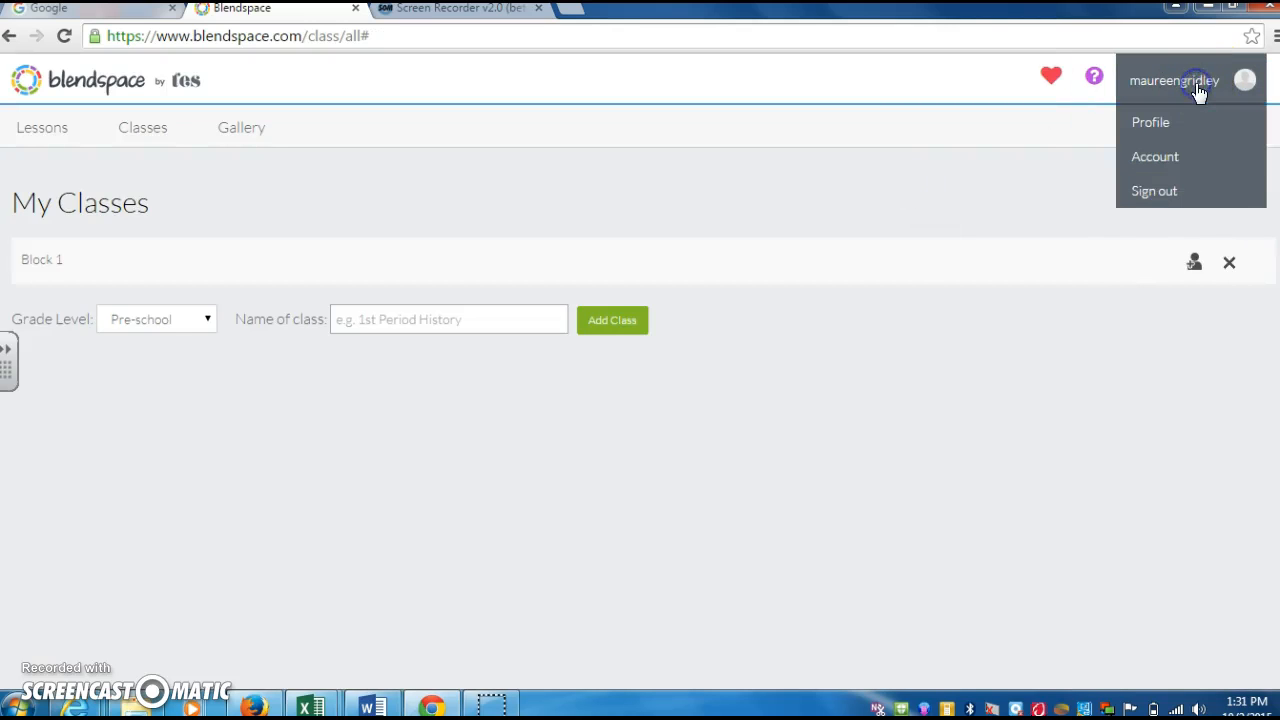
left_click(1160, 192)
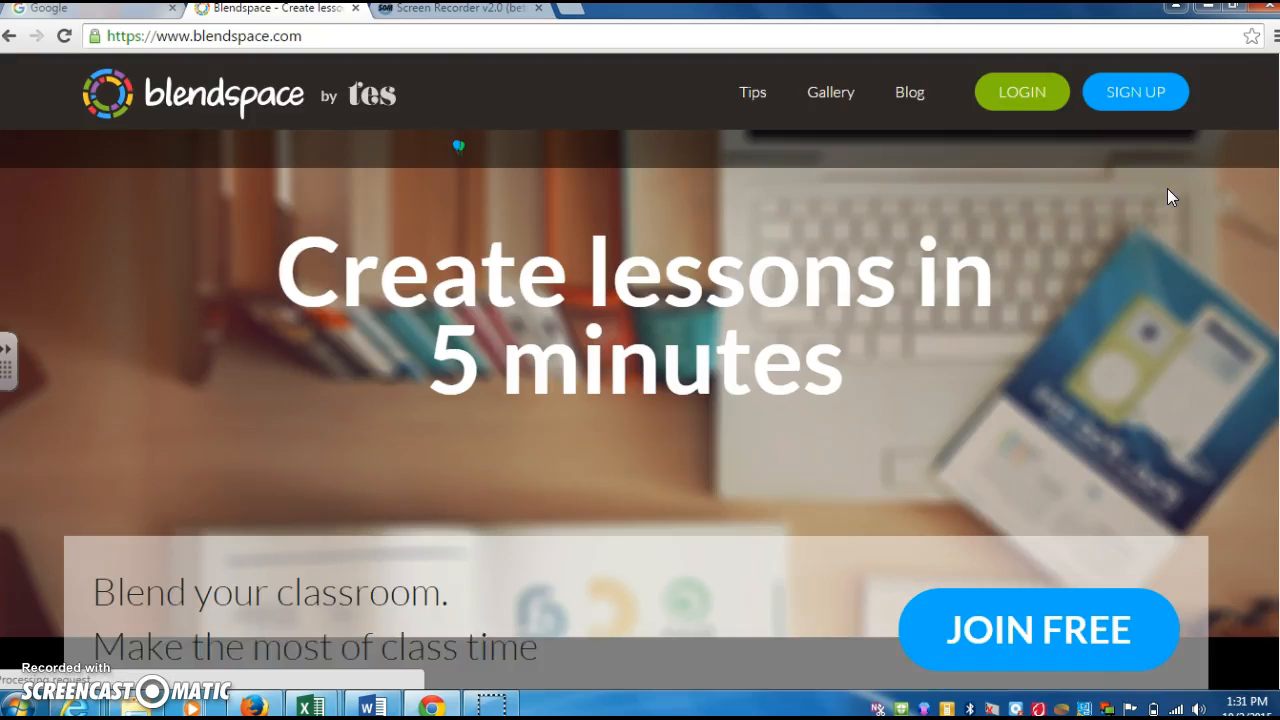
left_click(1163, 93)
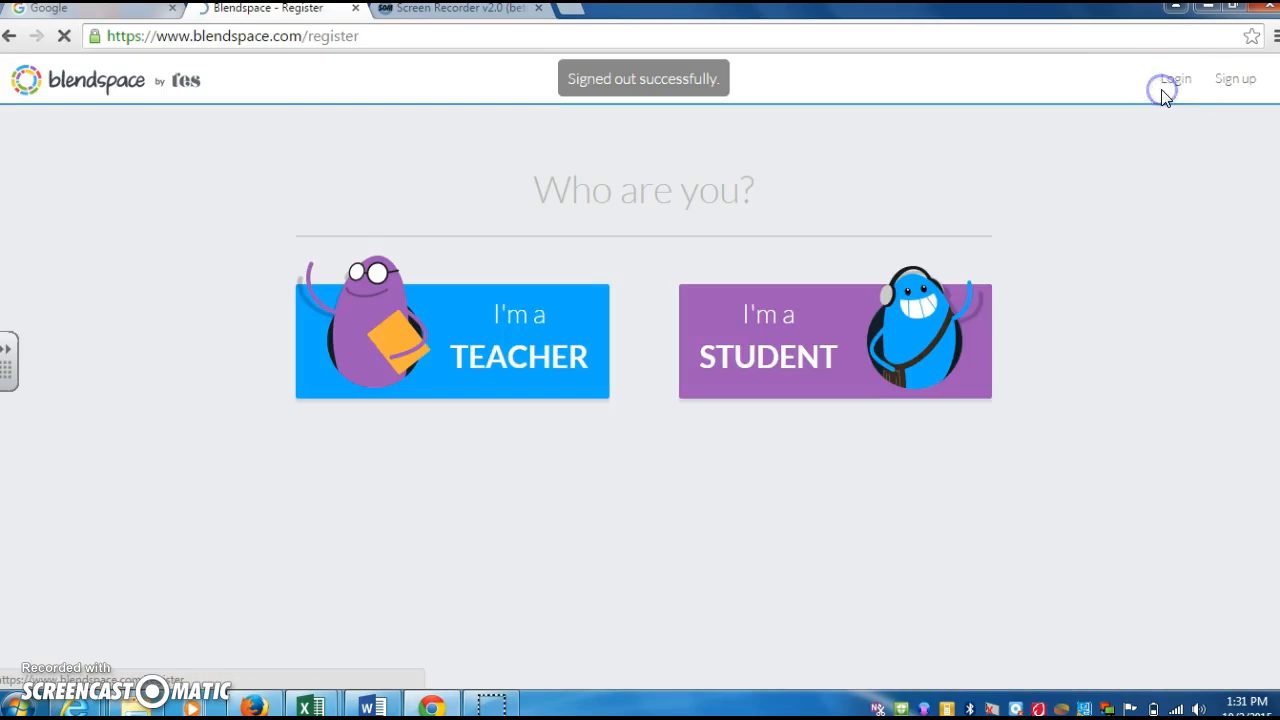
- Register as a student, entering the student's name and password
left_click(826, 337)
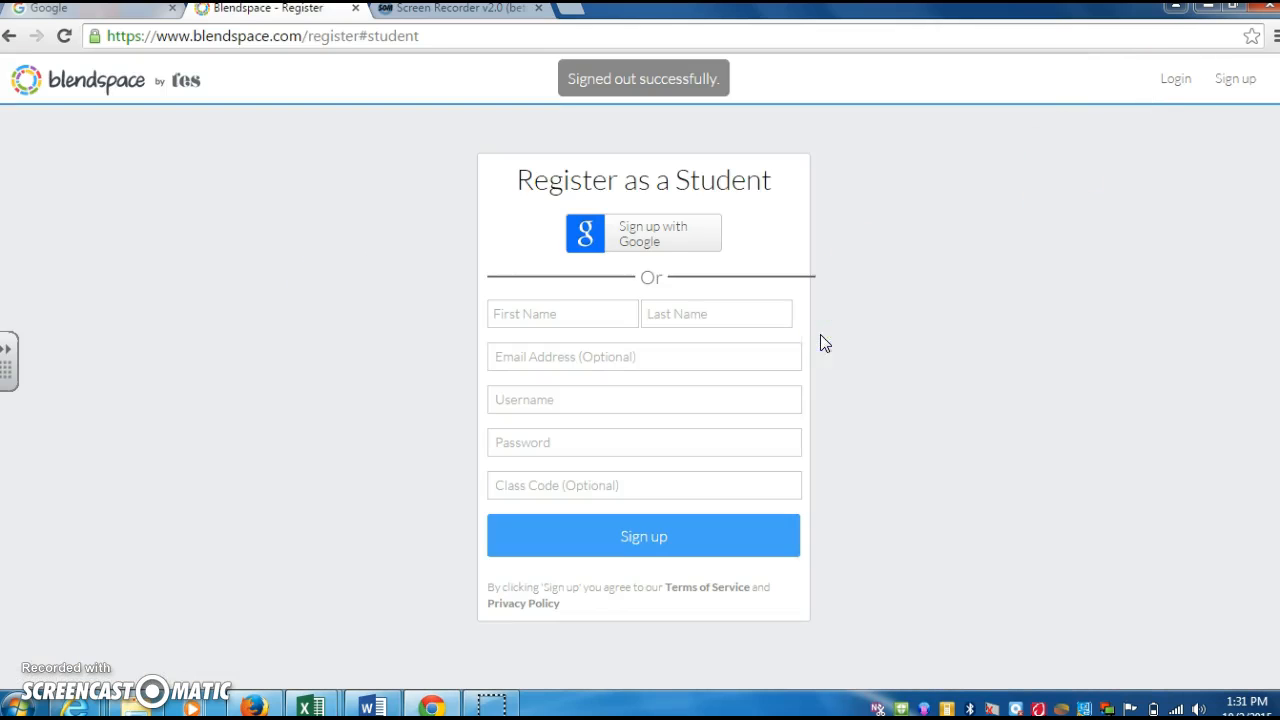
left_click(546, 313)
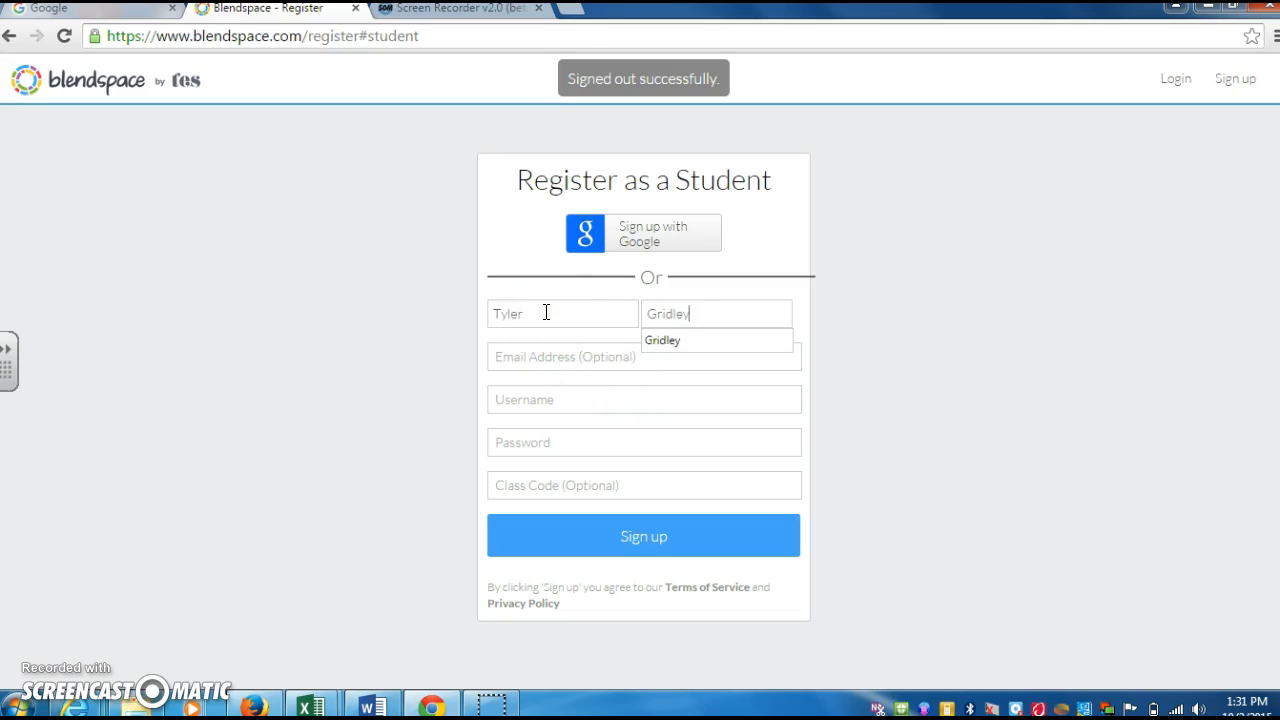
key("Tab")
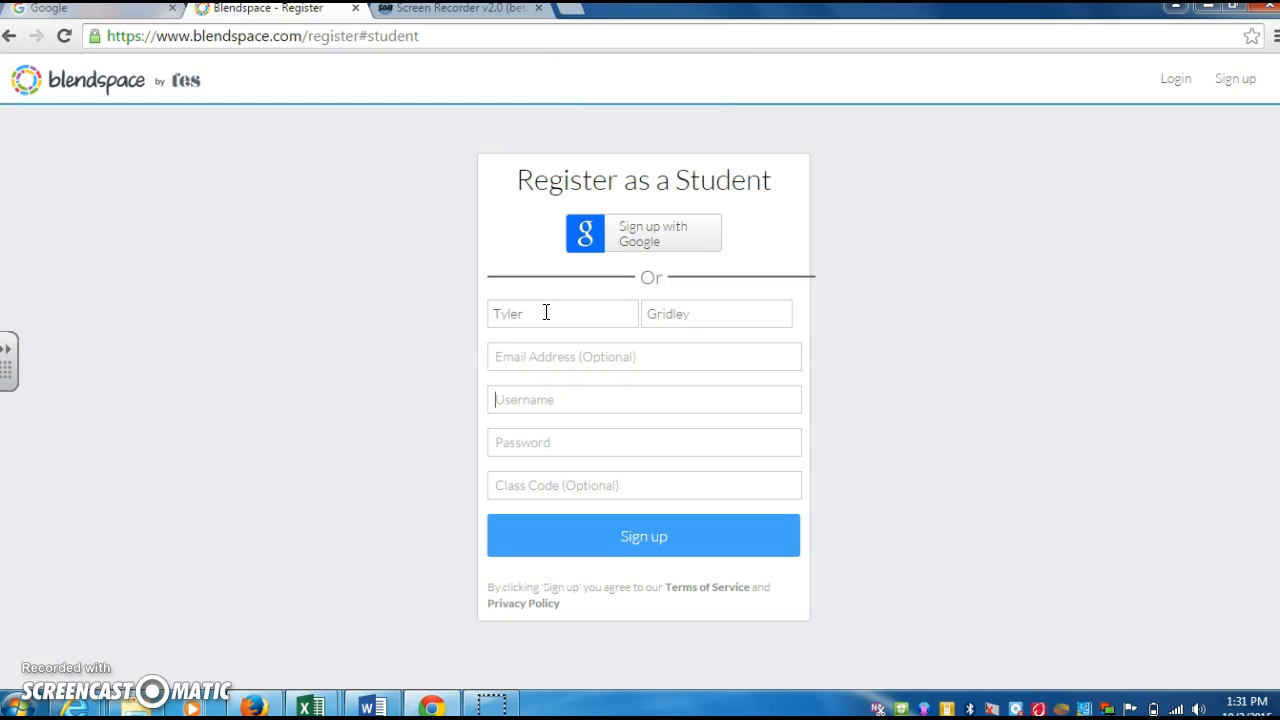
left_click(605, 537)
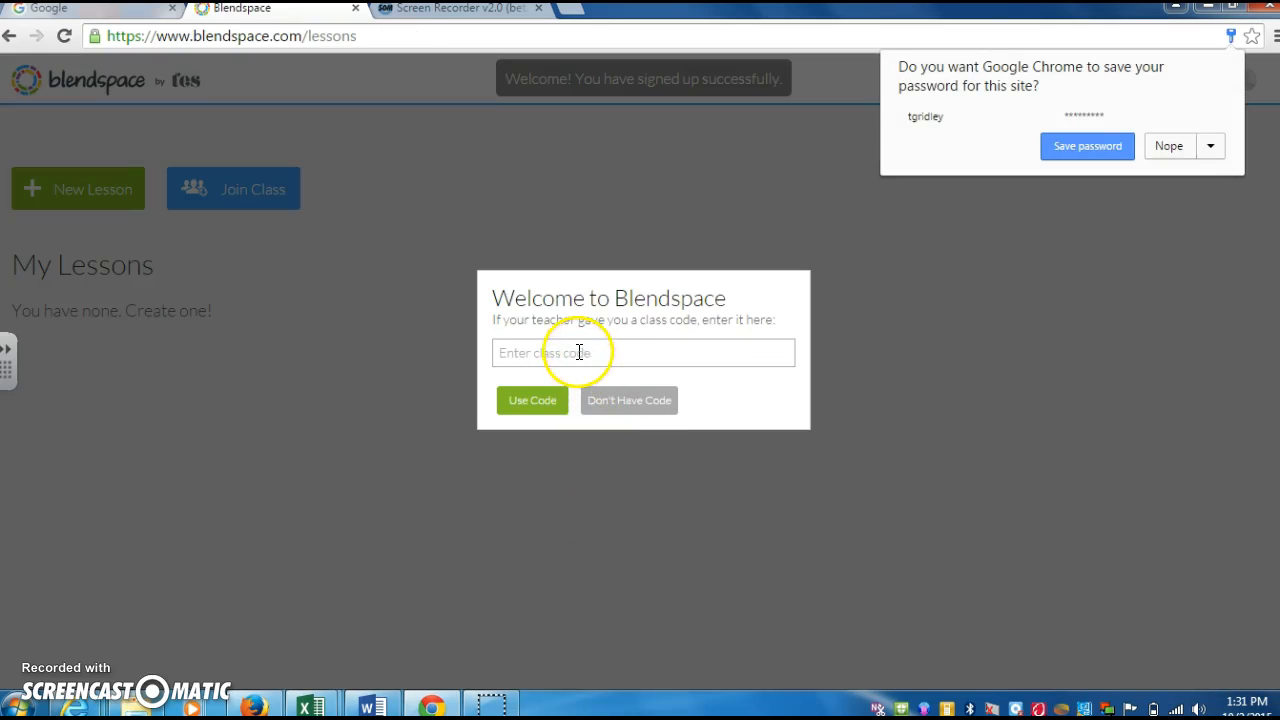
- Join Block 1 with the teacher's class code and open the Equations lesson
left_click(579, 352)
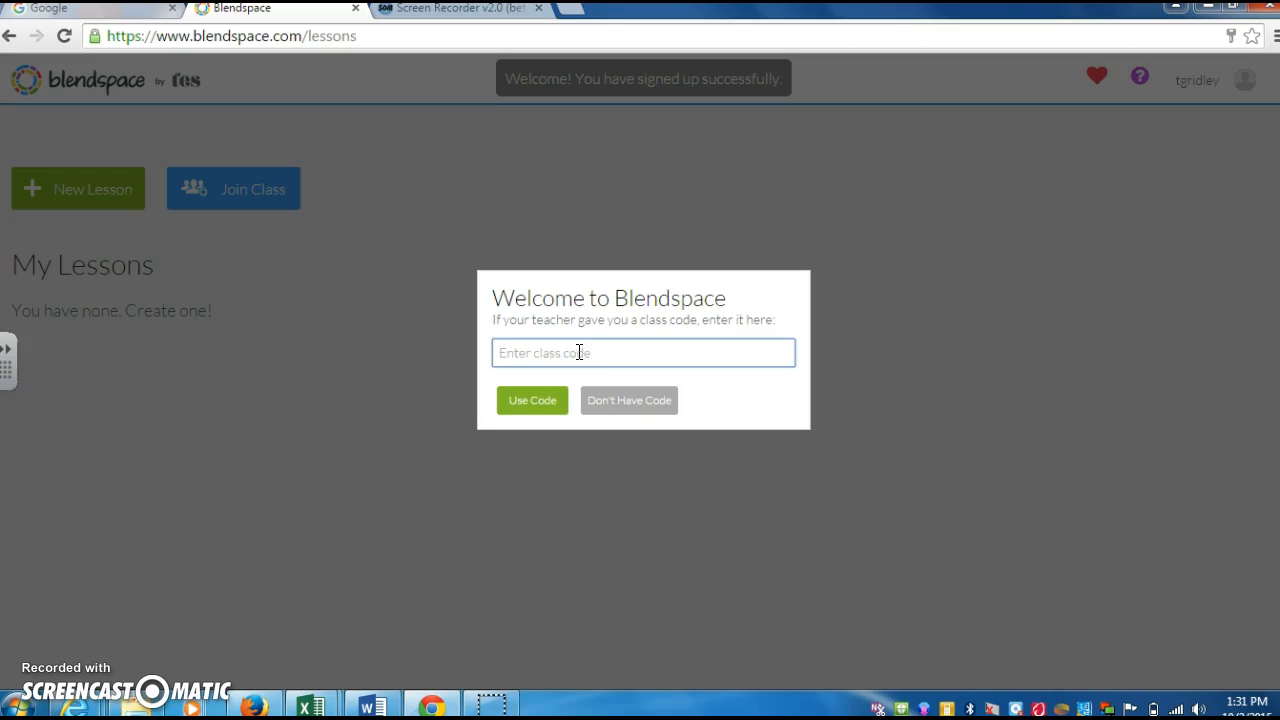
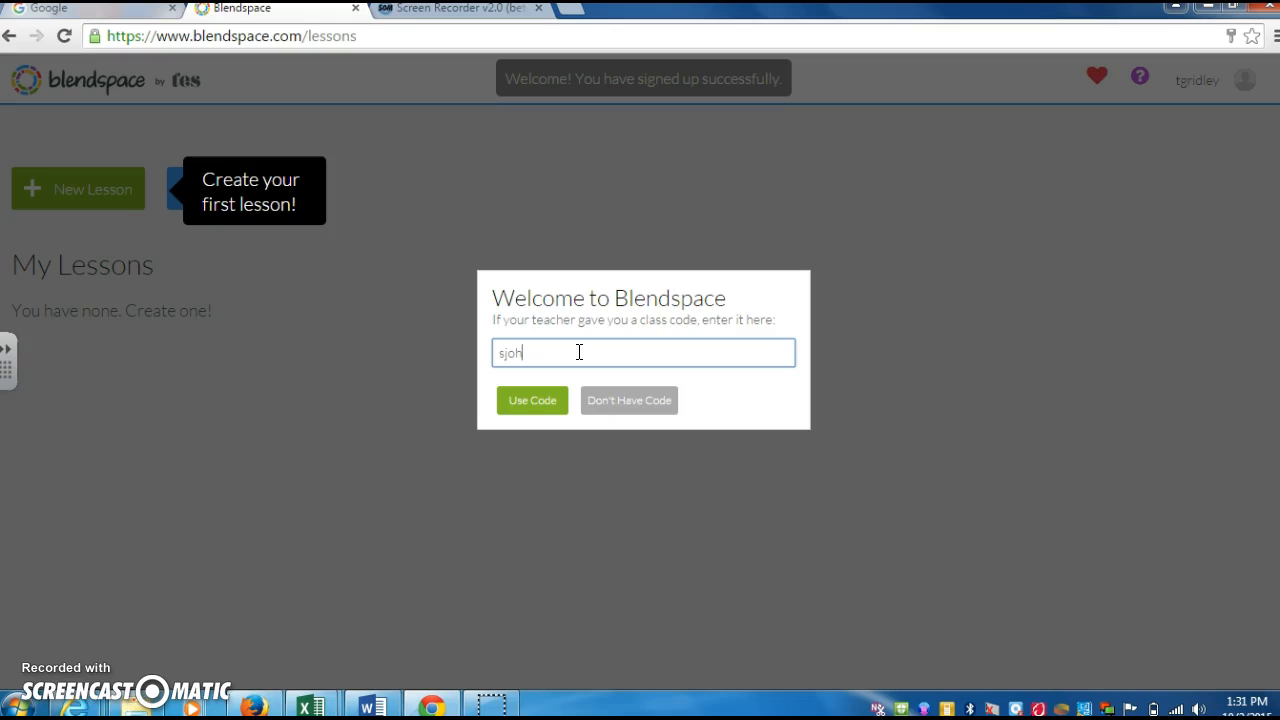
left_click(540, 398)
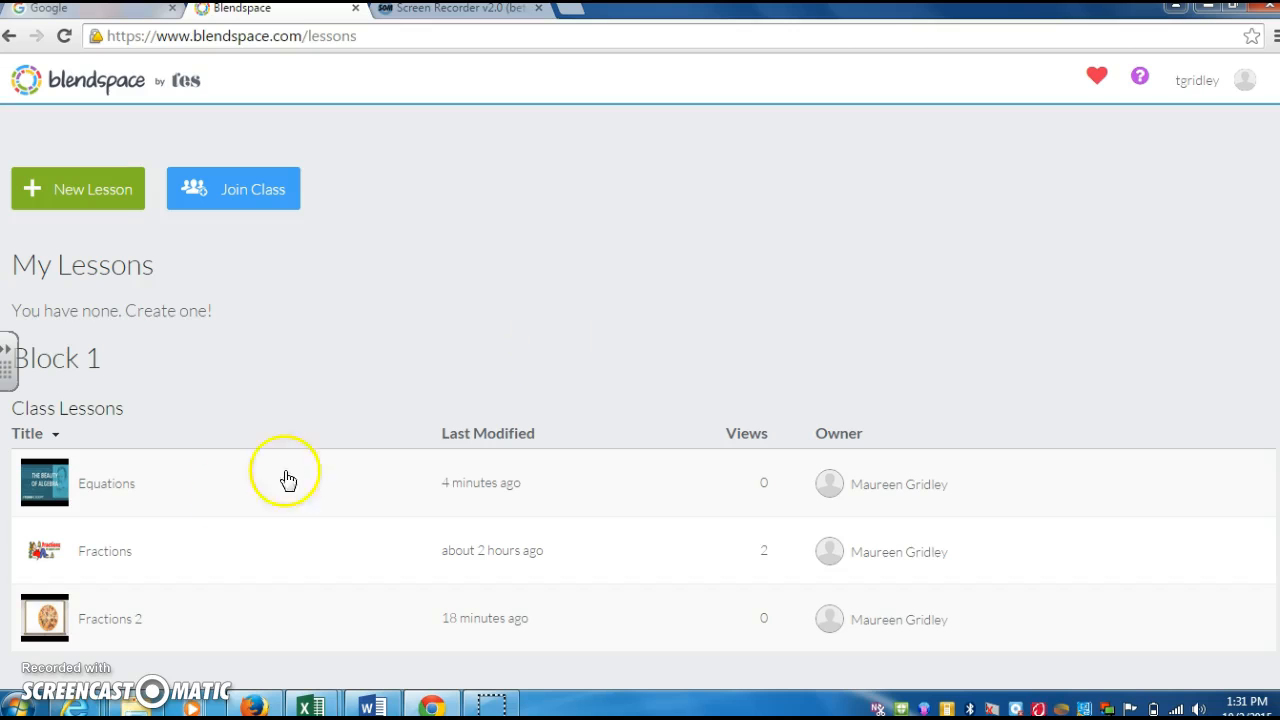
left_click(28, 475)
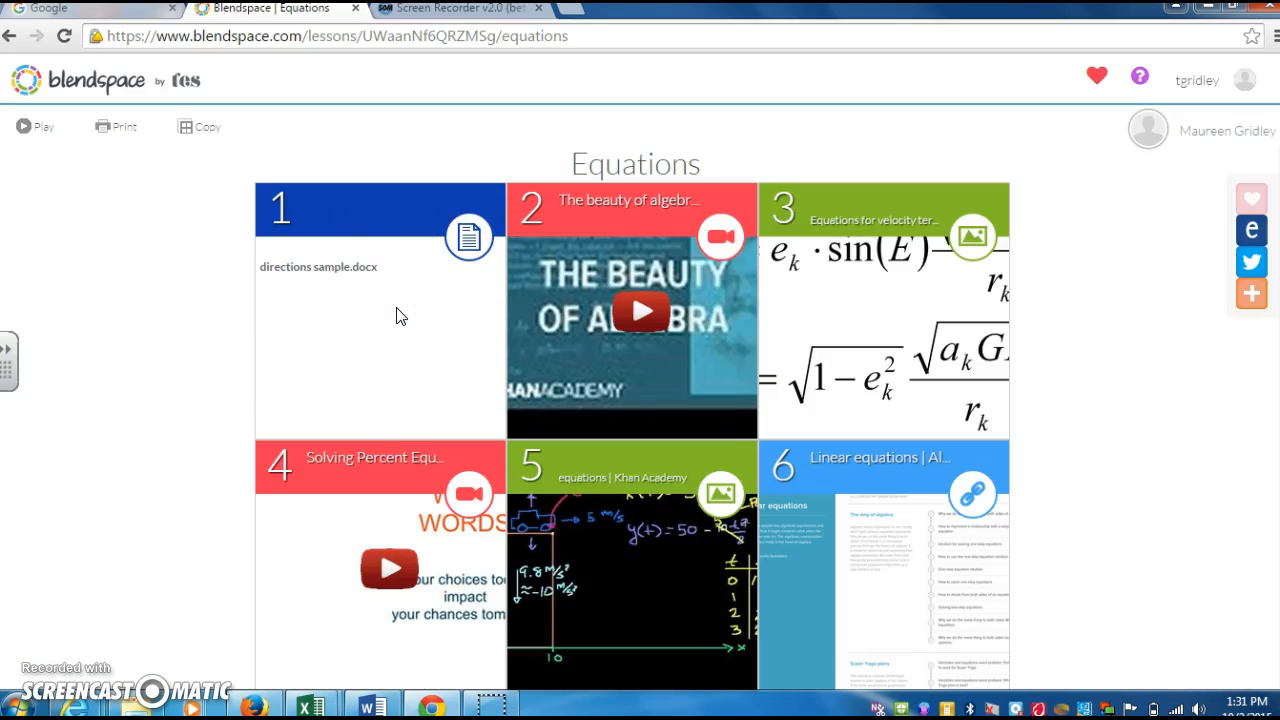
- Open 'The beauty of algebra' video and comment 'This lesson is amazing! The video is very helpful!'
left_click(600, 389)
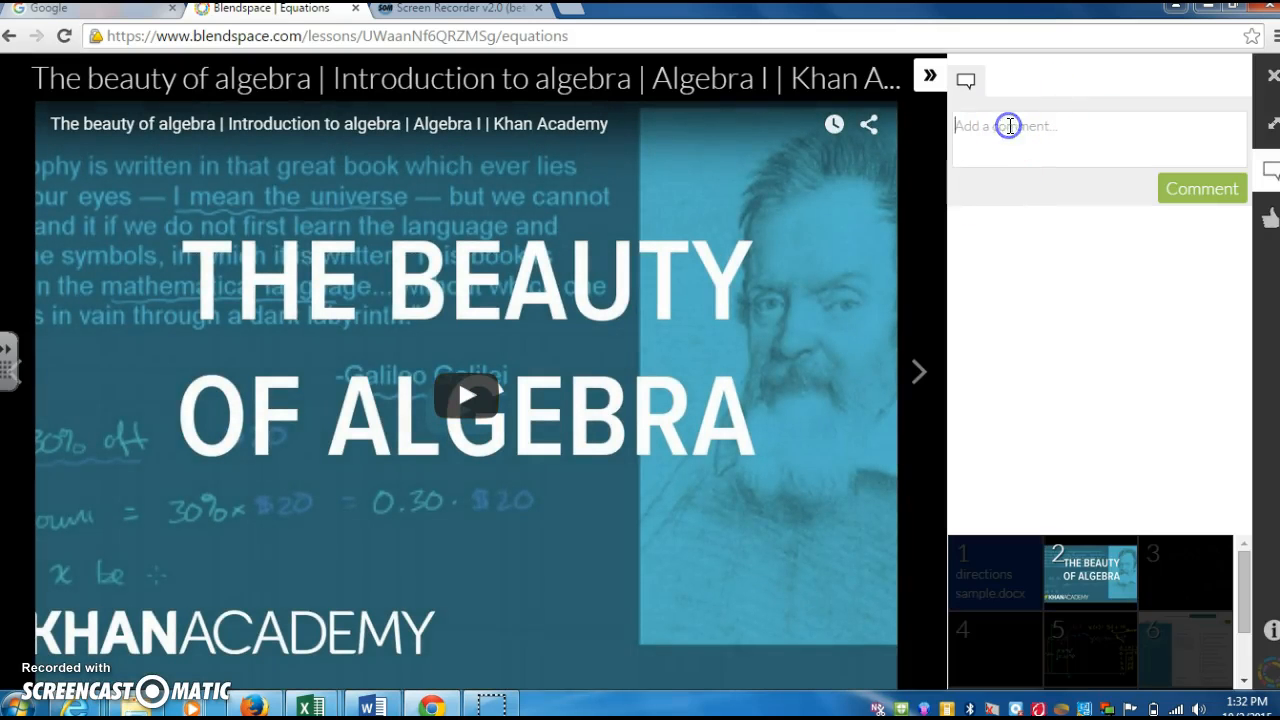
left_click(1010, 126)
type("This")
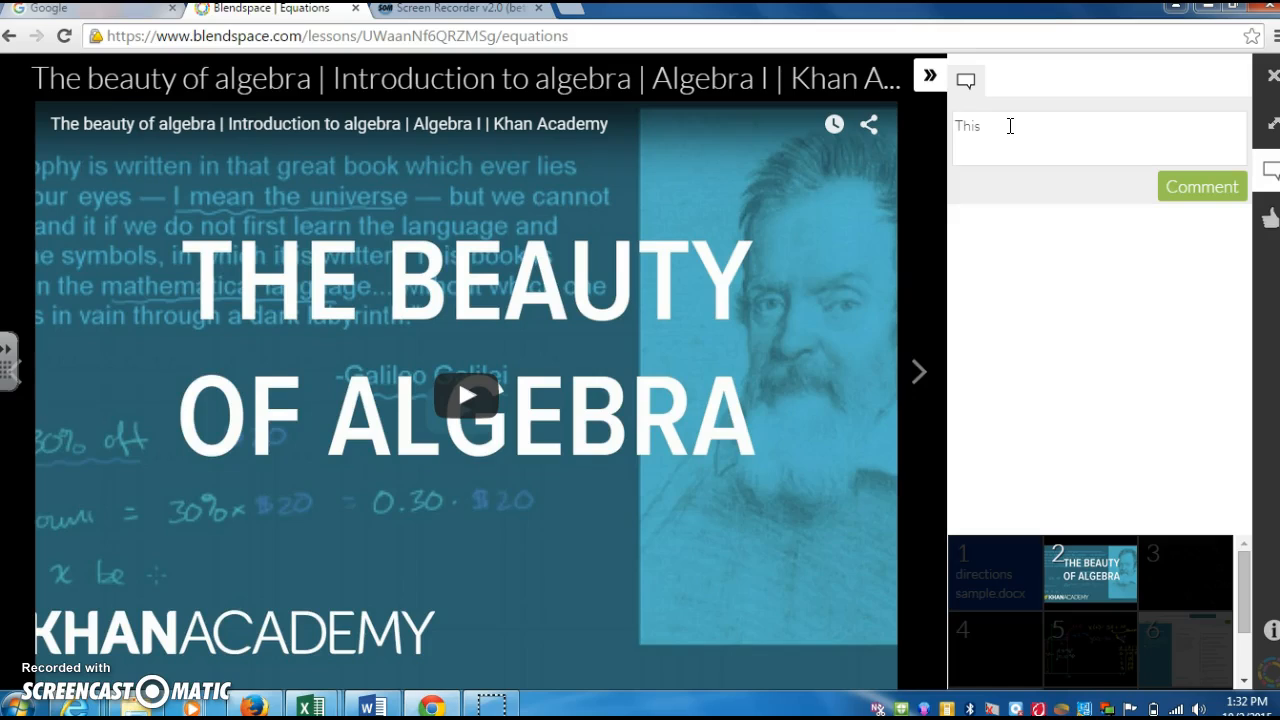
type(" lesson is")
type(" amazing")
type("!  THis")
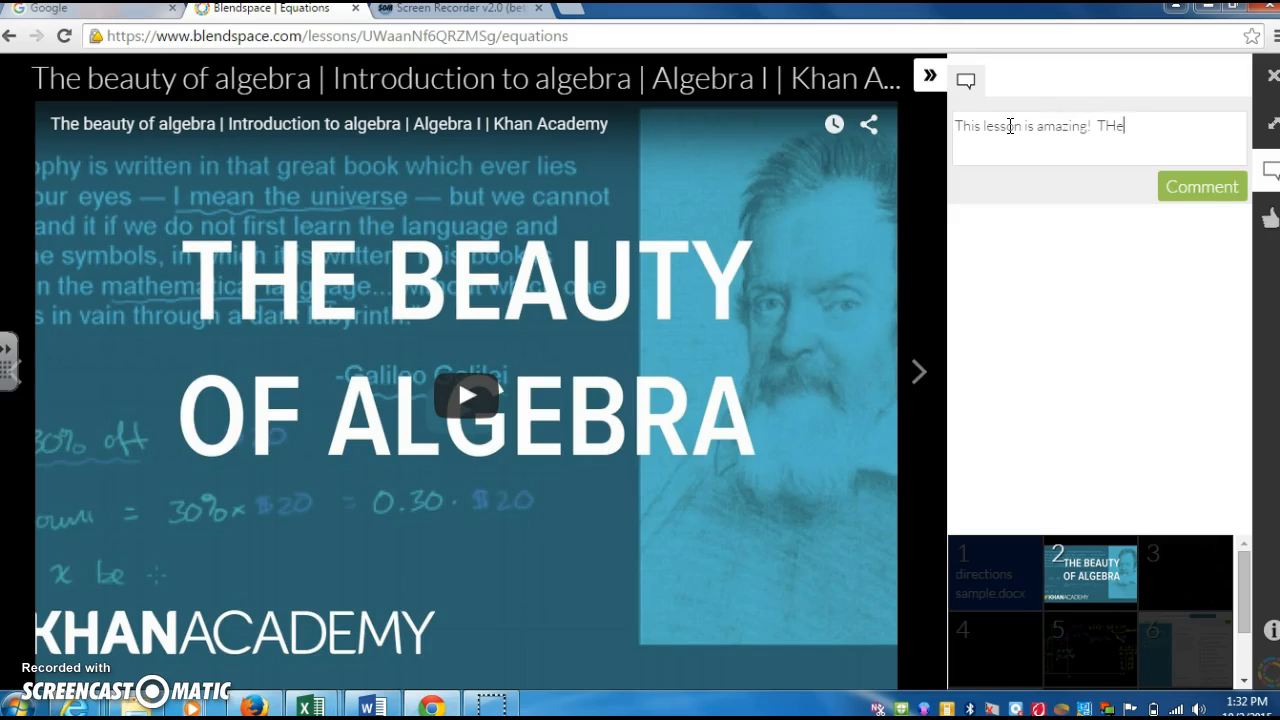
key("BackSpace")
key("BackSpace")
type("video is very he")
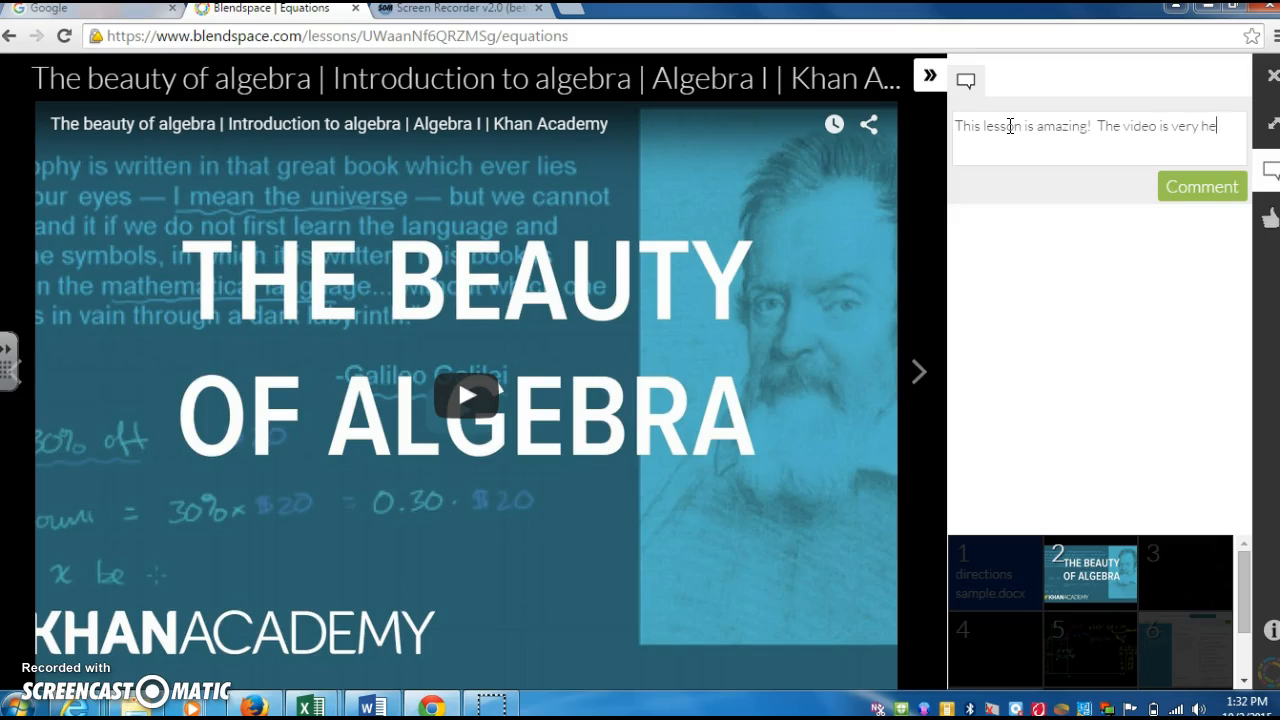